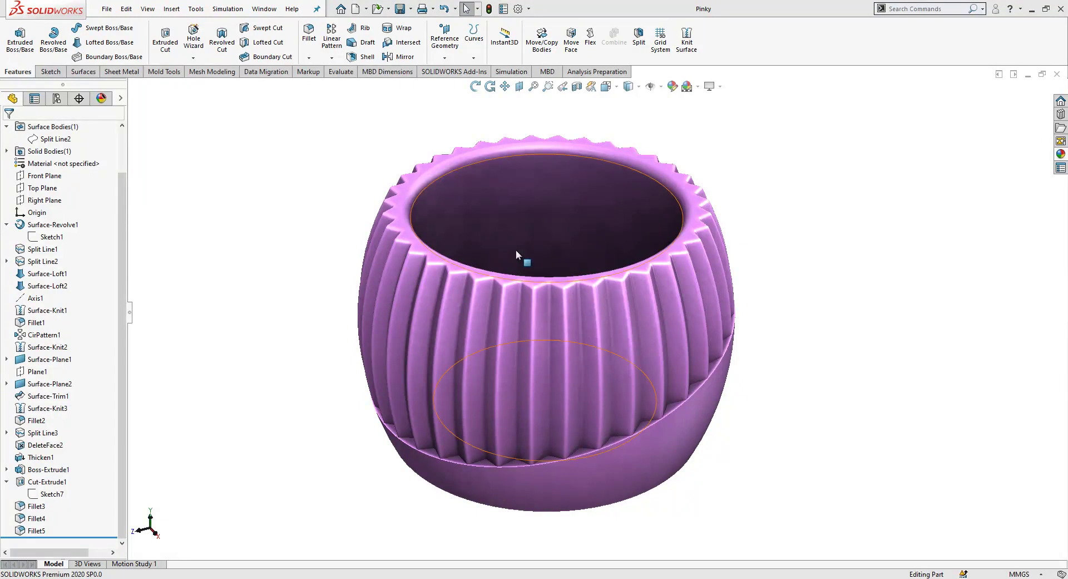
# - Create a new part document and start a sketch on the Front Plane
pyautogui.click(356, 8)
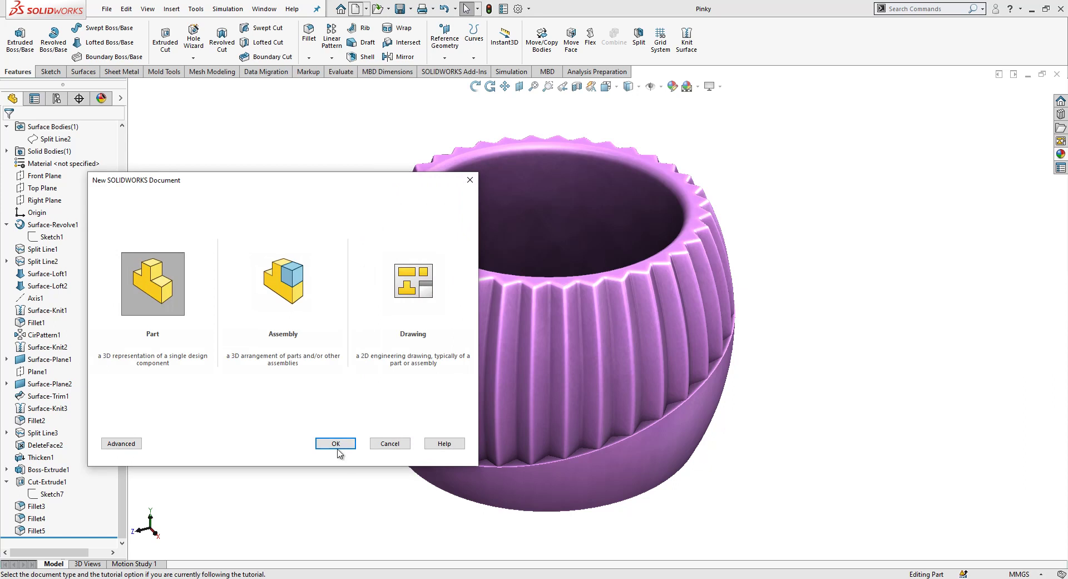
pyautogui.click(336, 444)
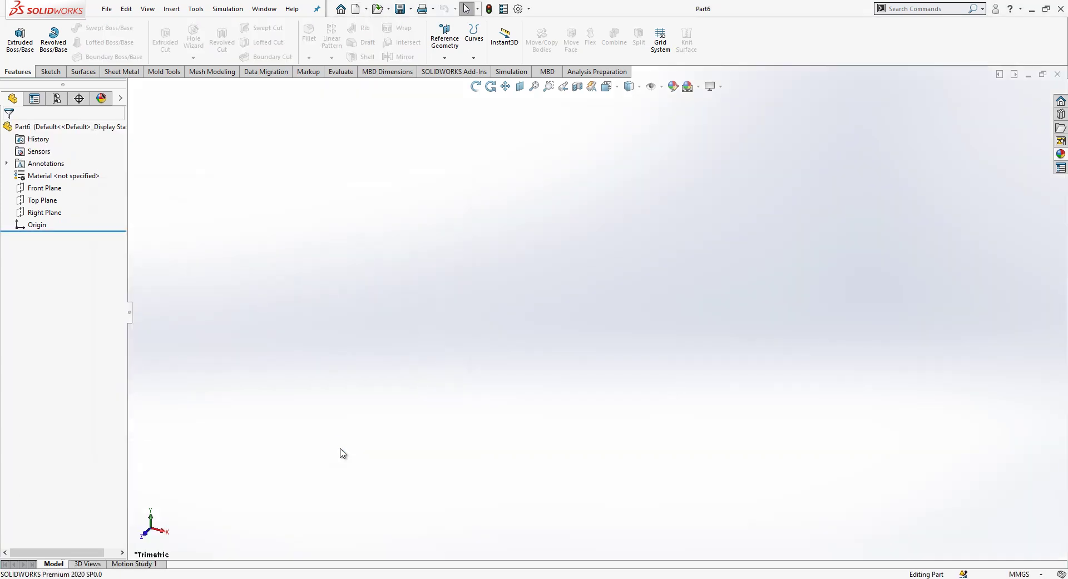
pyautogui.click(53, 189)
pyautogui.click(59, 168)
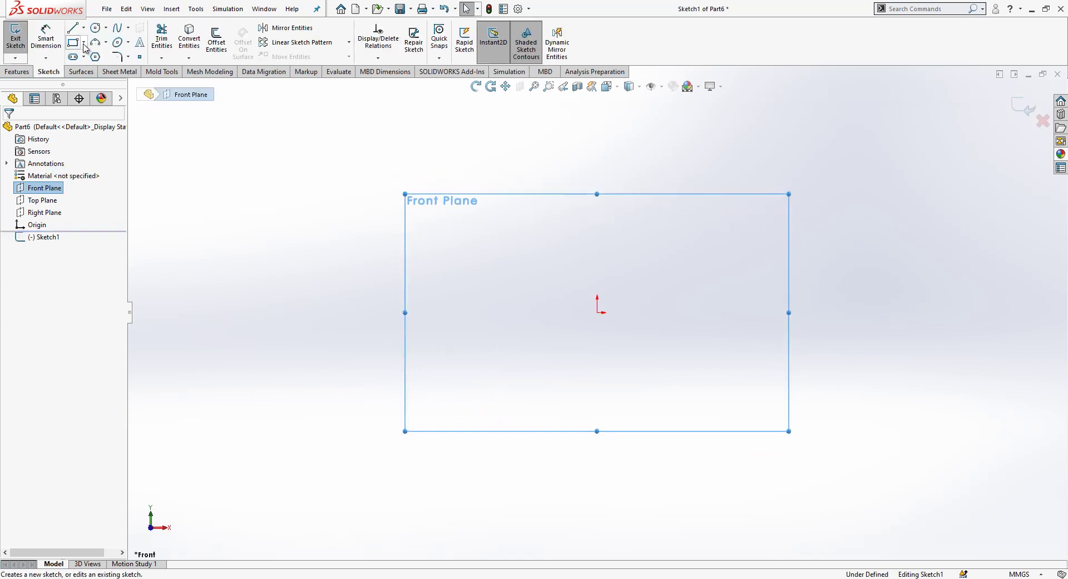
# - Sketch a corner rectangle about 54 mm wide and 54 mm high just left of the origin
pyautogui.click(73, 43)
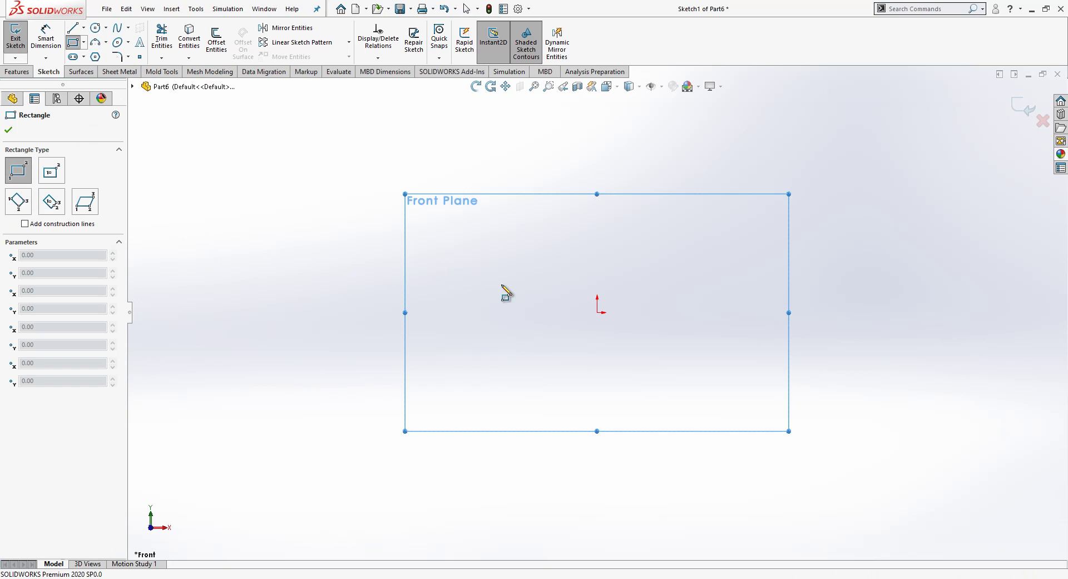
pyautogui.click(475, 253)
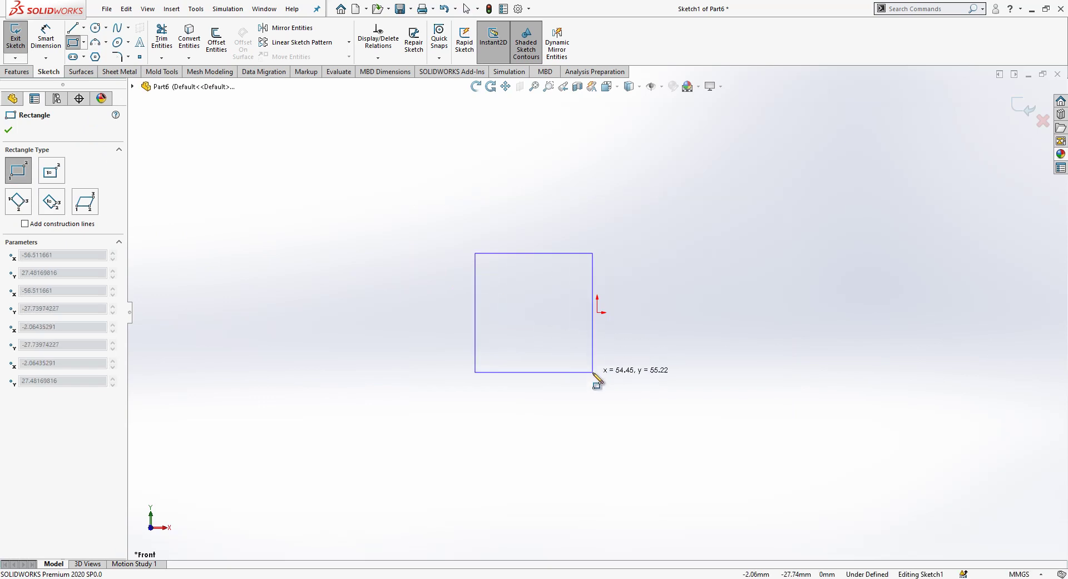
pyautogui.click(593, 370)
pyautogui.press('Escape')
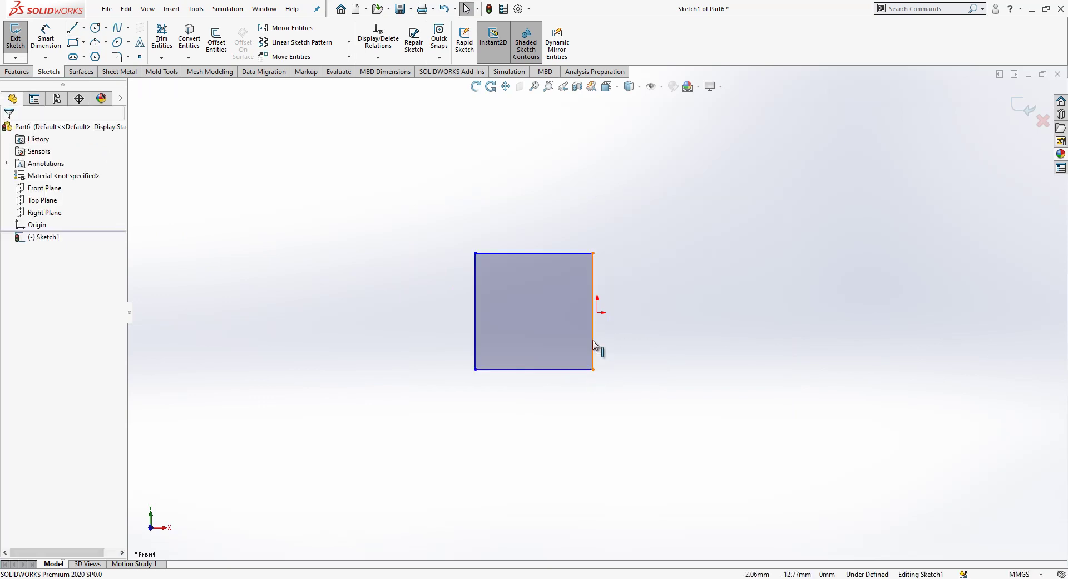
# - Add a midpoint relation between the rectangle's right side and the origin
pyautogui.click(593, 344)
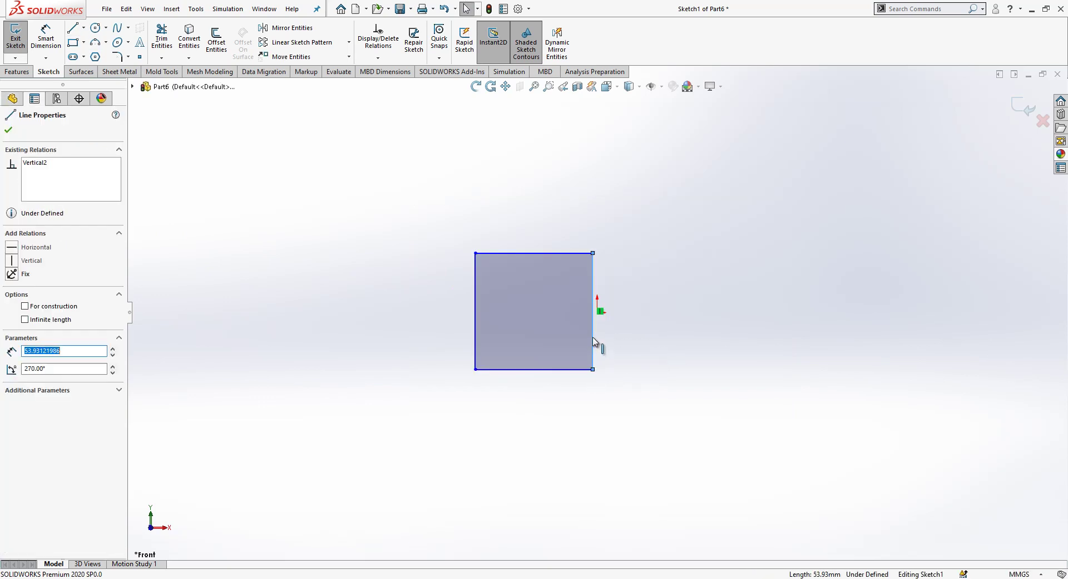
pyautogui.scroll(-5, 601, 314)
pyautogui.keyDown('ctrl'); pyautogui.click(596, 304); pyautogui.keyUp('ctrl')
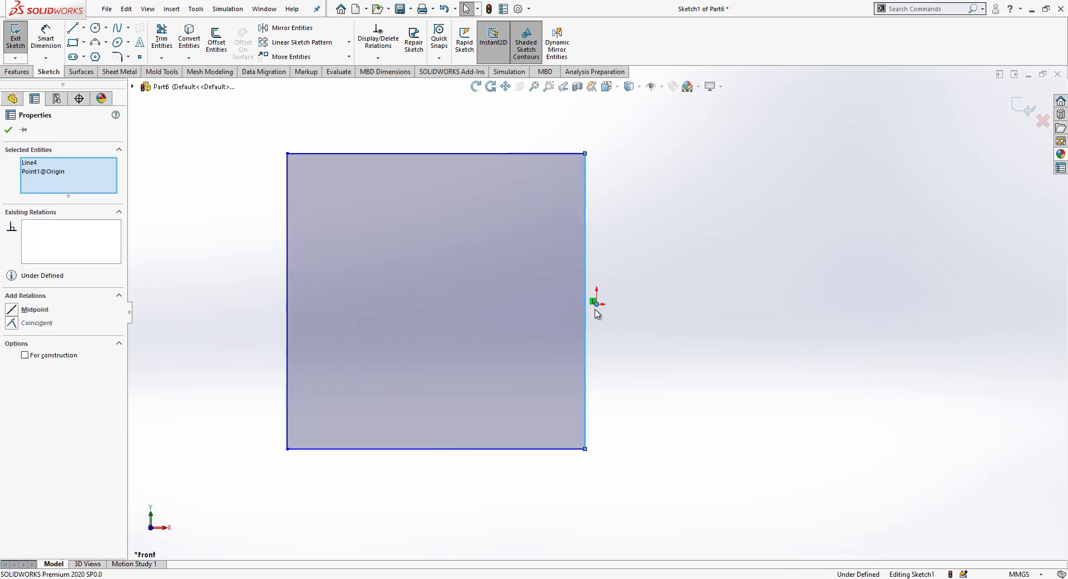
pyautogui.click(31, 311)
pyautogui.click(204, 212)
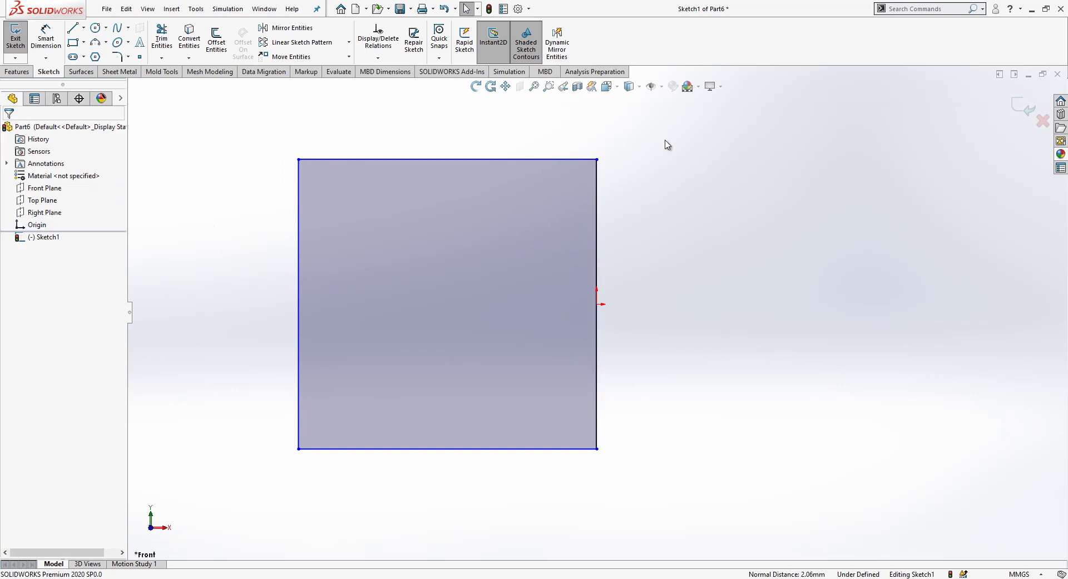
# - Convert all four sides of the rectangle to construction lines
pyautogui.moveTo(667, 139); pyautogui.dragTo(246, 497)
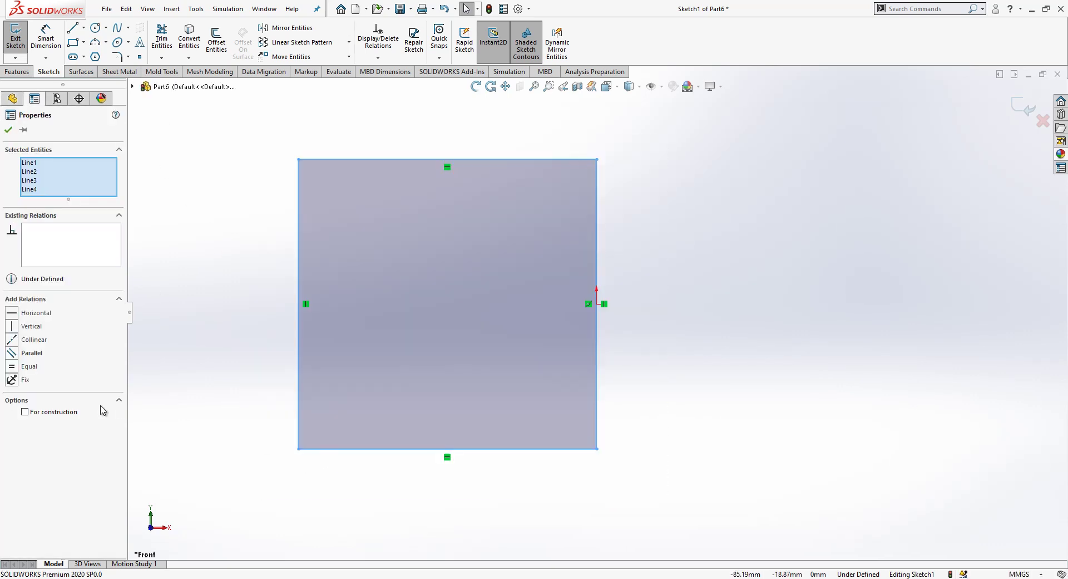
pyautogui.click(65, 412)
pyautogui.click(424, 400)
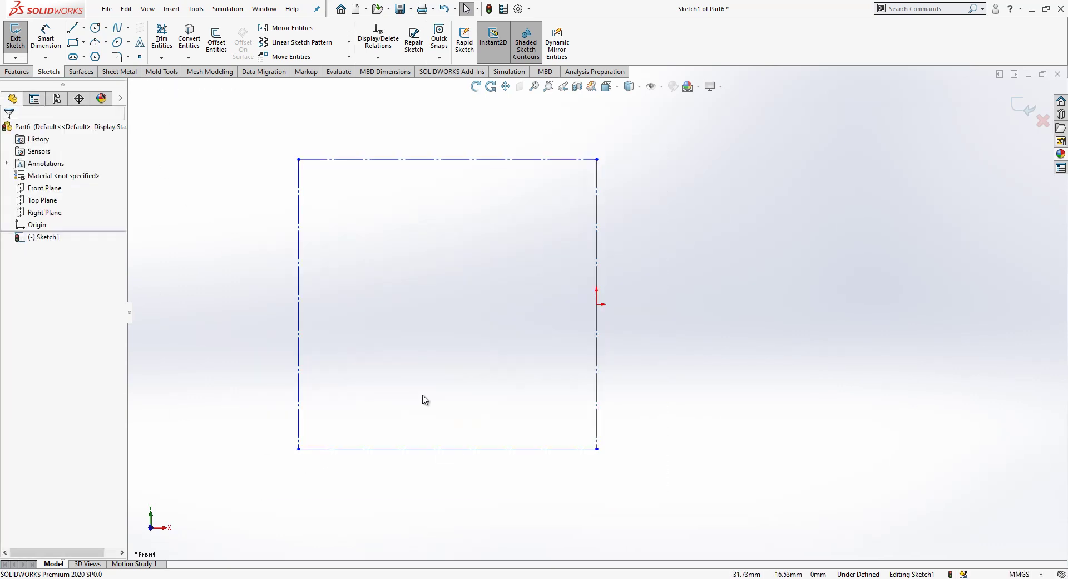
# - Dimension the rectangle's right side and set its height to 70 mm
pyautogui.click(44, 42)
pyautogui.click(593, 256)
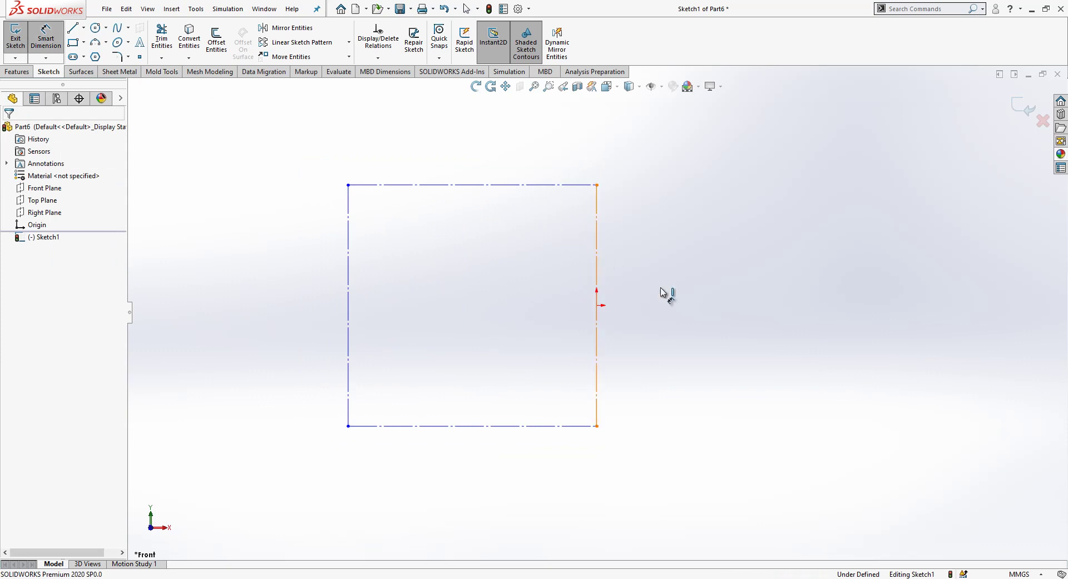
pyautogui.click(671, 293)
pyautogui.write('70')
pyautogui.press('Return')
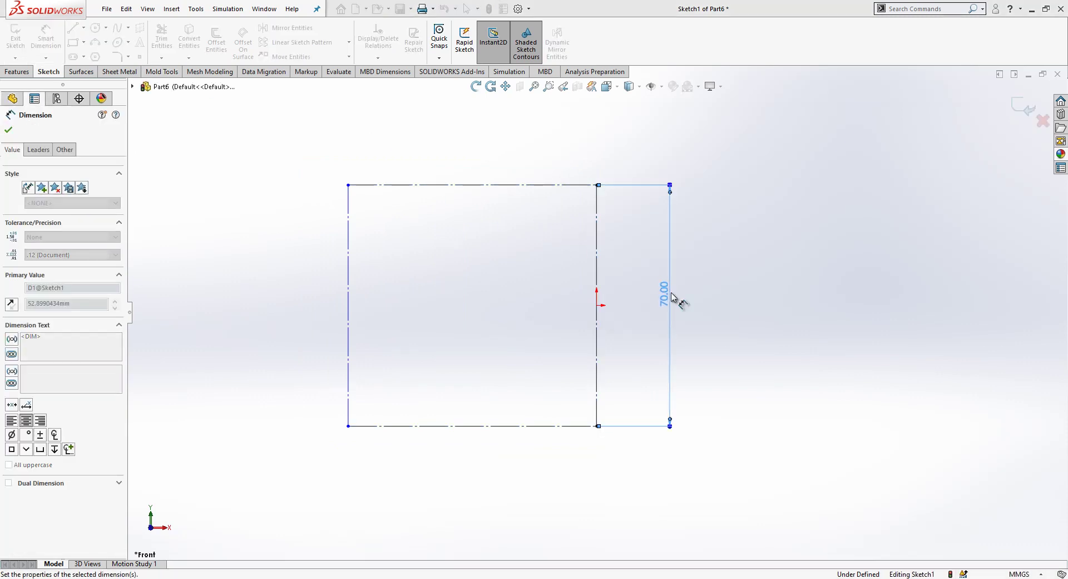
# - Dimension the horizontal distance between the rectangle's two vertical sides and set it to 45 mm
pyautogui.click(598, 396)
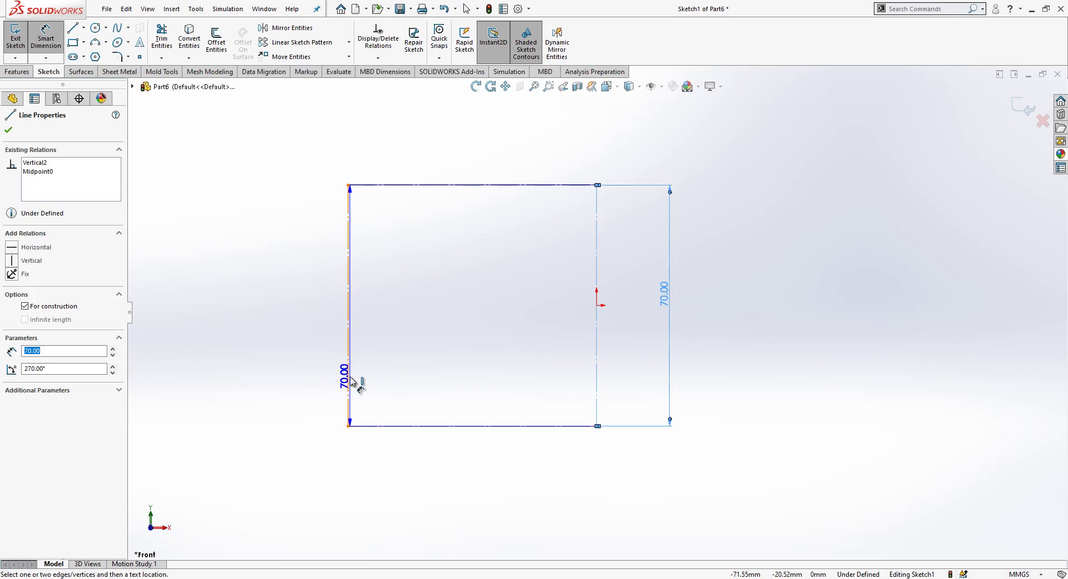
pyautogui.click(349, 384)
pyautogui.click(455, 511)
pyautogui.write('5')
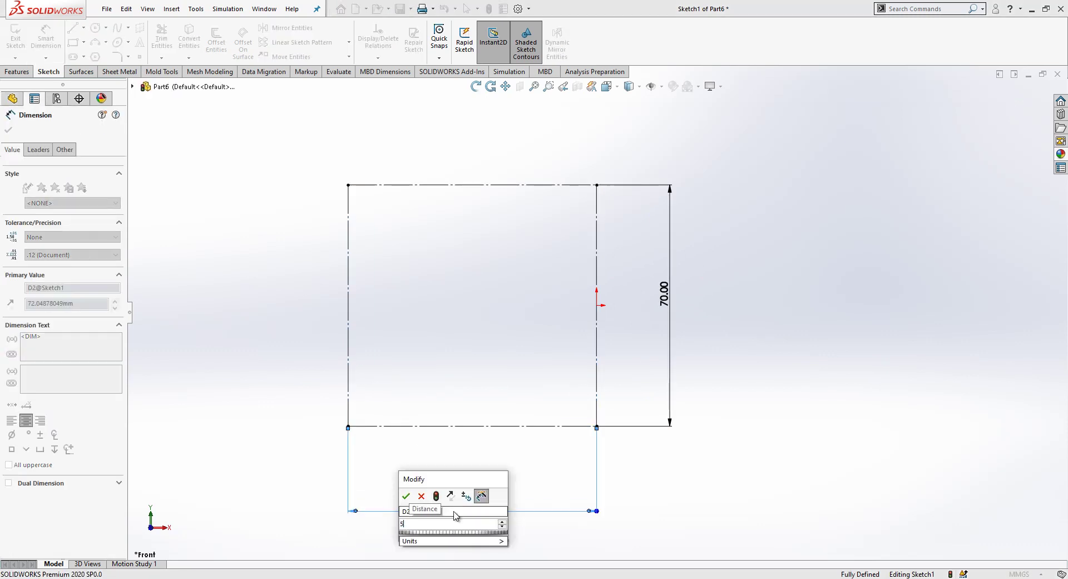
pyautogui.press('Return')
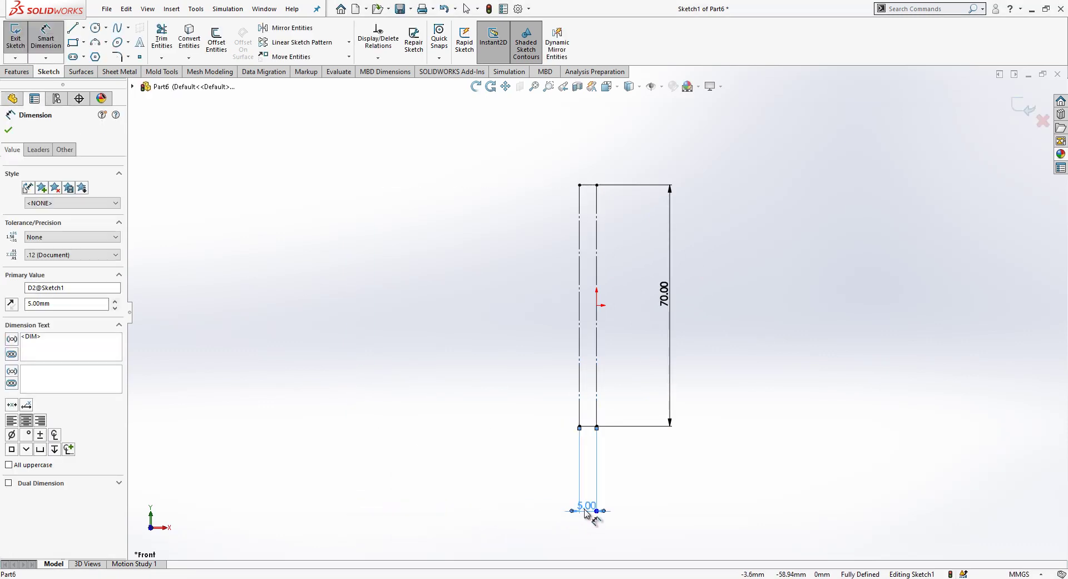
pyautogui.press('Escape')
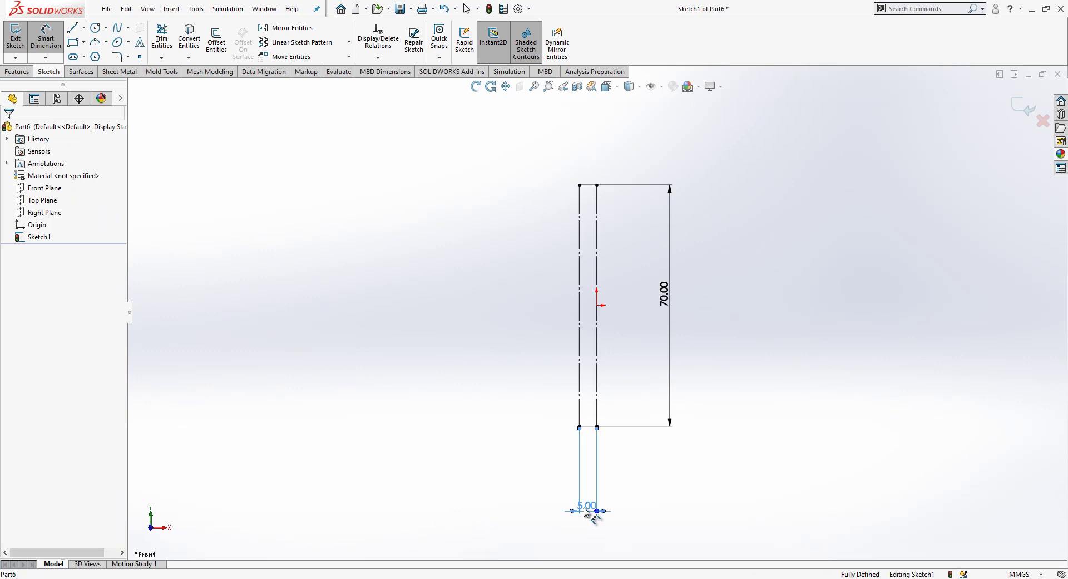
pyautogui.doubleClick(587, 510)
pyautogui.write('45')
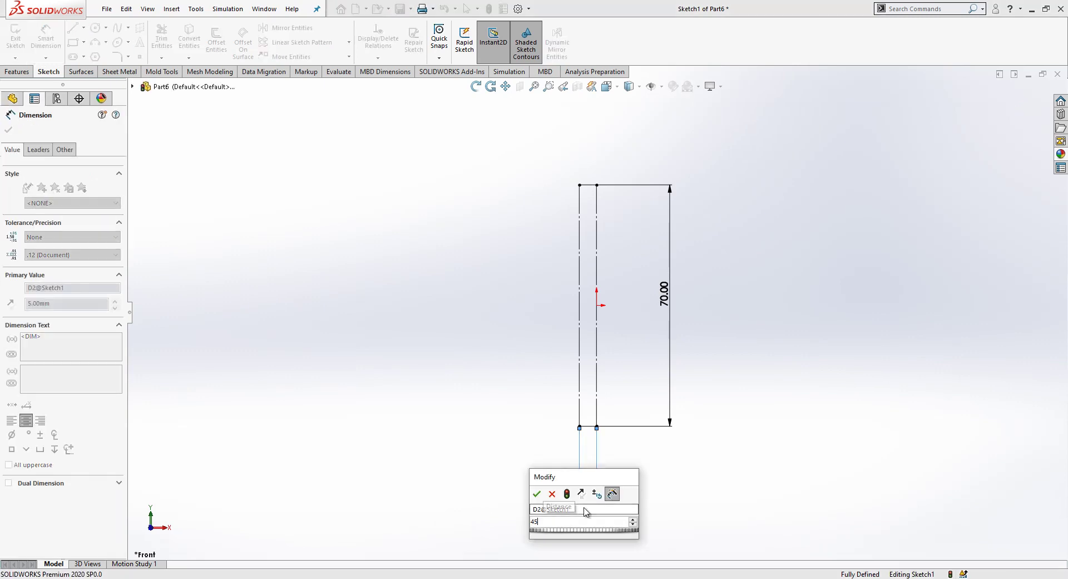
pyautogui.press('Return')
pyautogui.press('Escape')
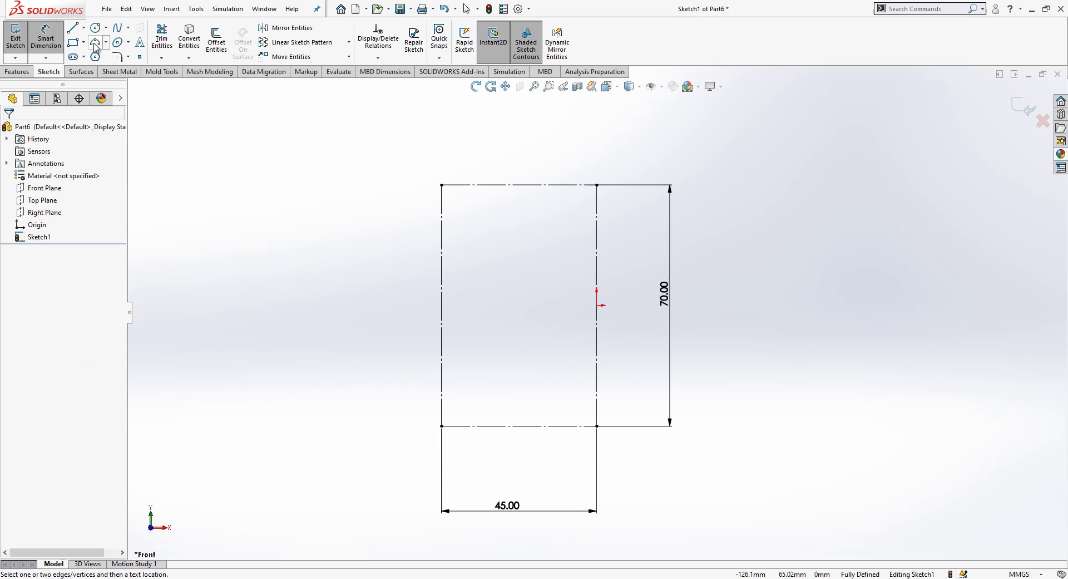
# - Draw a three-point arc of about 72 mm radius between the rectangle's two left corners, bulging outward
pyautogui.click(95, 44)
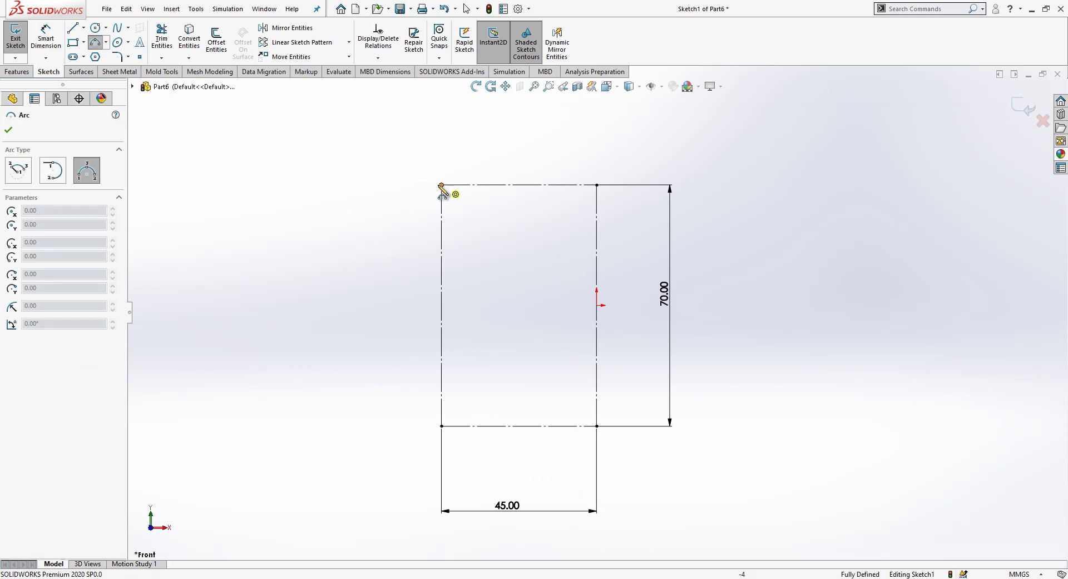
pyautogui.press('Escape')
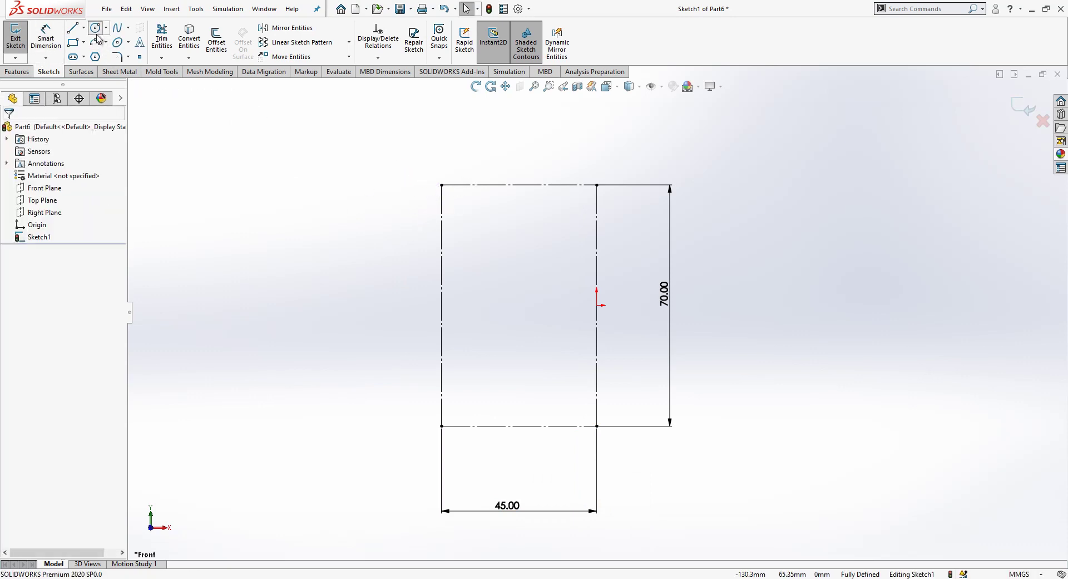
pyautogui.click(96, 42)
pyautogui.click(442, 185)
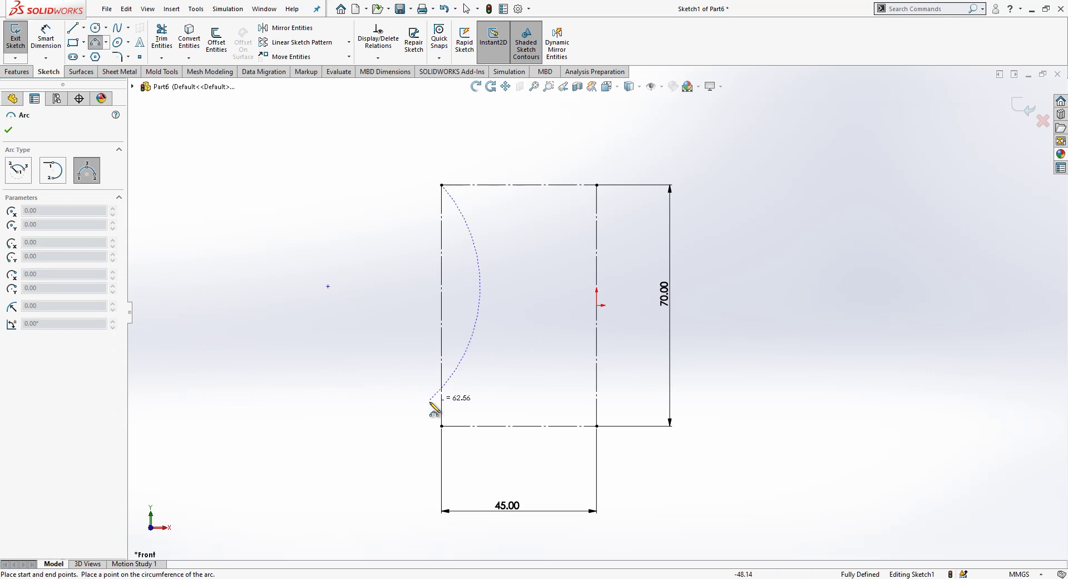
pyautogui.click(442, 425)
pyautogui.click(417, 346)
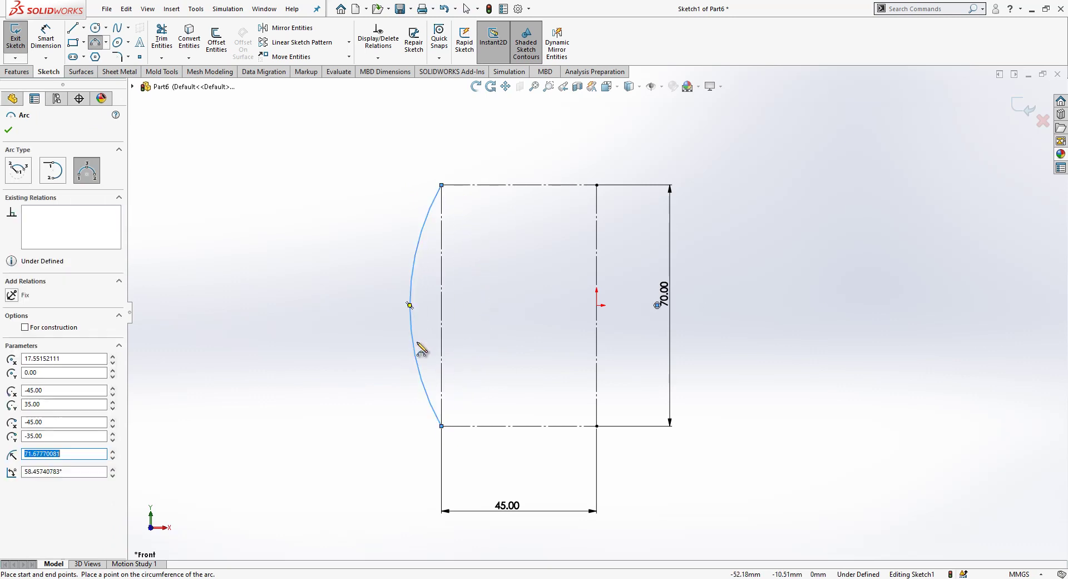
# - Draw a horizontal line about 9 mm long from the arc's midpoint to the rectangle's left side and make it construction geometry
pyautogui.click(73, 30)
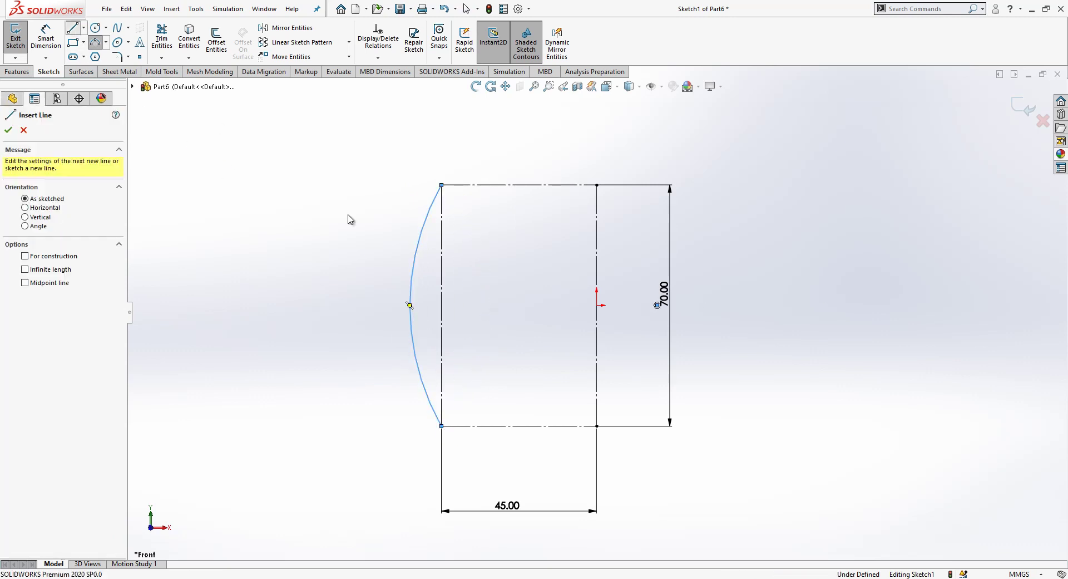
pyautogui.click(410, 305)
pyautogui.click(442, 305)
pyautogui.press('Escape')
pyautogui.click(430, 305)
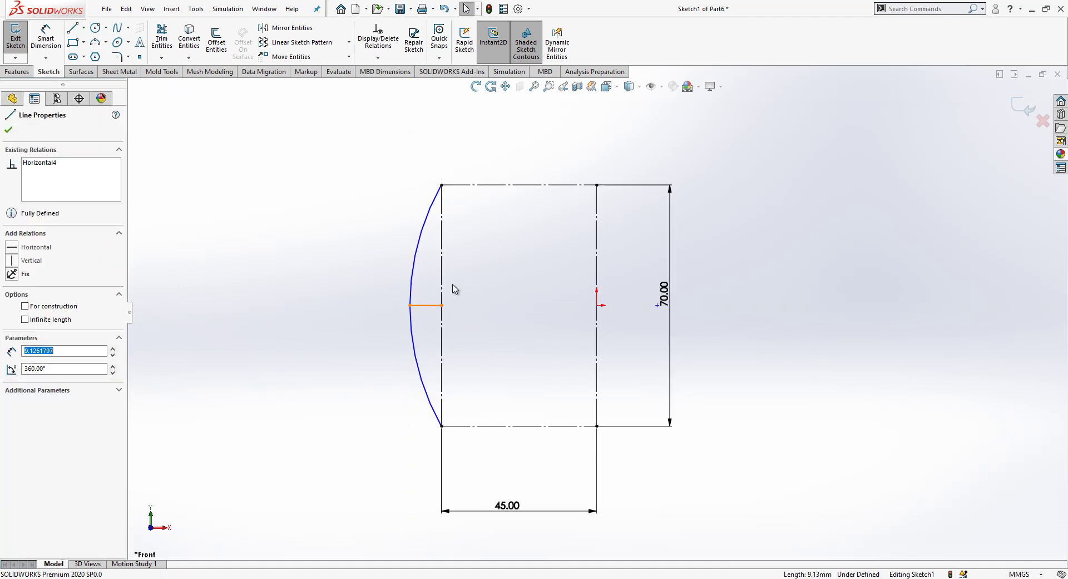
pyautogui.click(478, 271)
pyautogui.scroll(-1, 490, 281)
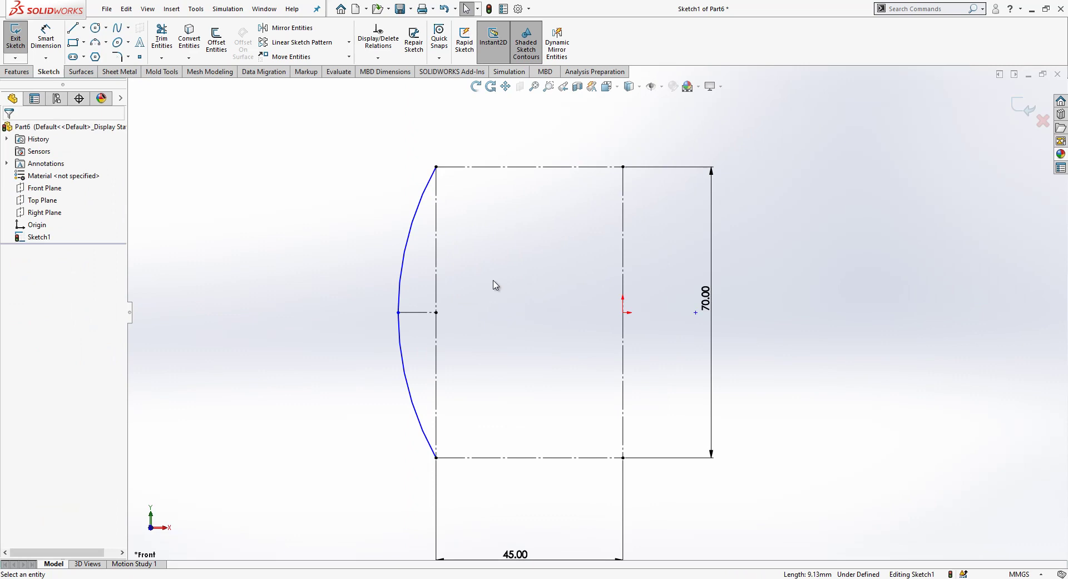
# - Dimension the short horizontal construction line and set its length to 8 mm
pyautogui.click(46, 38)
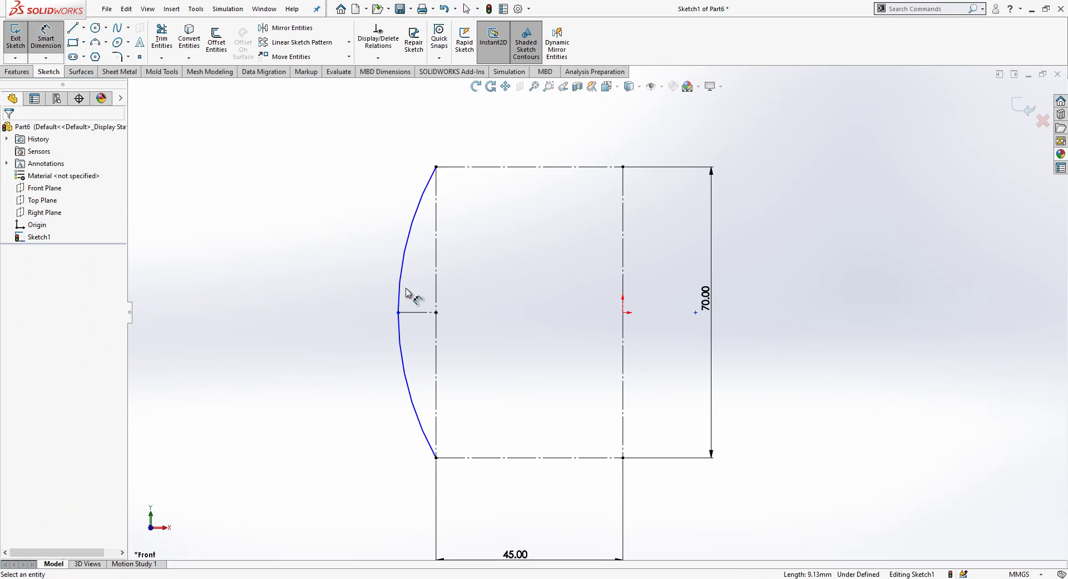
pyautogui.click(417, 313)
pyautogui.click(418, 304)
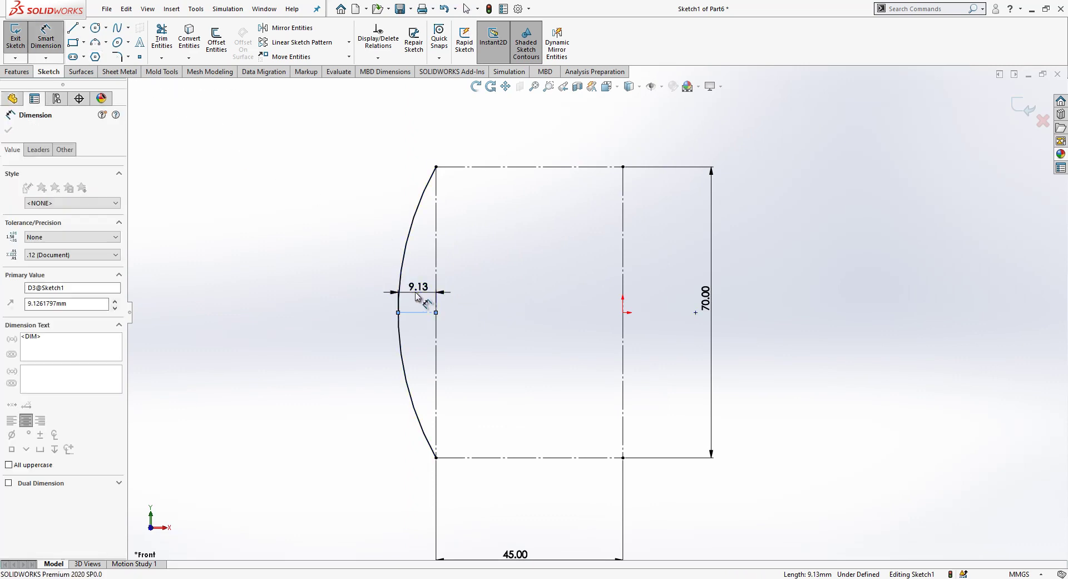
pyautogui.write('8')
pyautogui.press('Return')
pyautogui.click(382, 283)
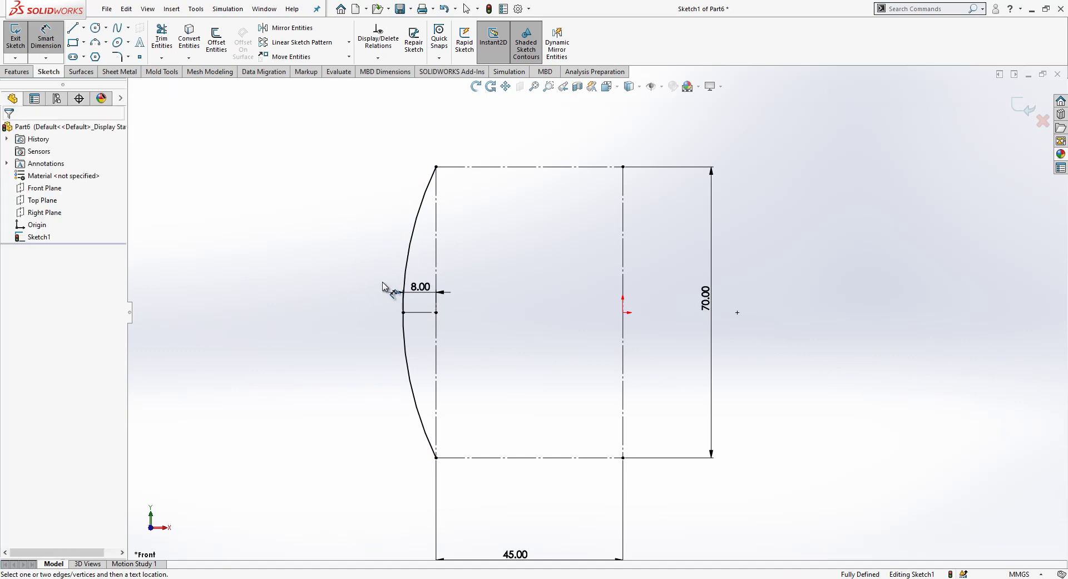
pyautogui.scroll(1, 380, 285)
pyautogui.press('Escape')
# - Offset the arc 3 mm inward, toward the origin, with the direction reversed
pyautogui.click(438, 286)
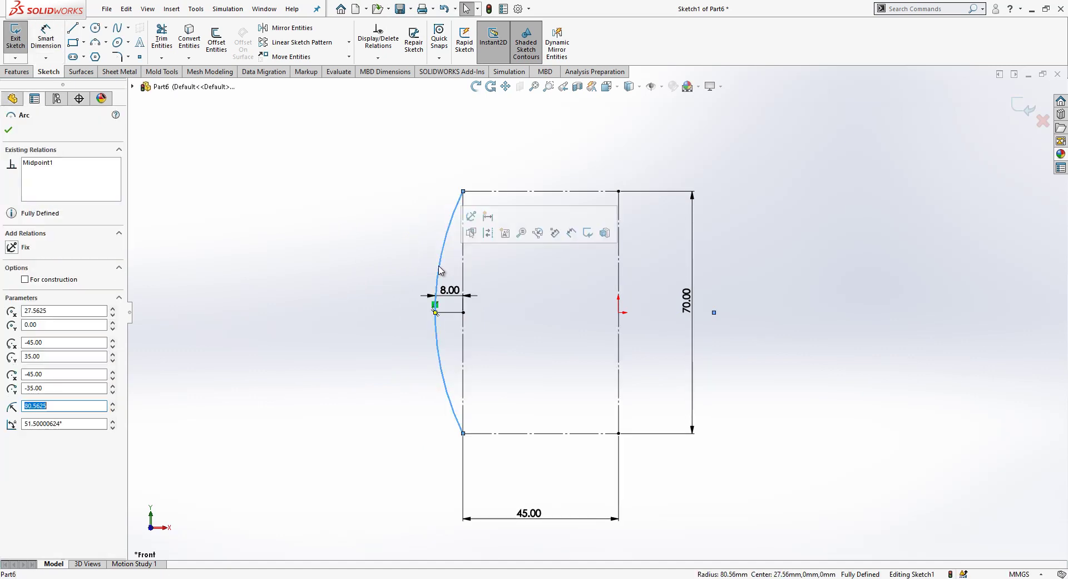
pyautogui.click(216, 41)
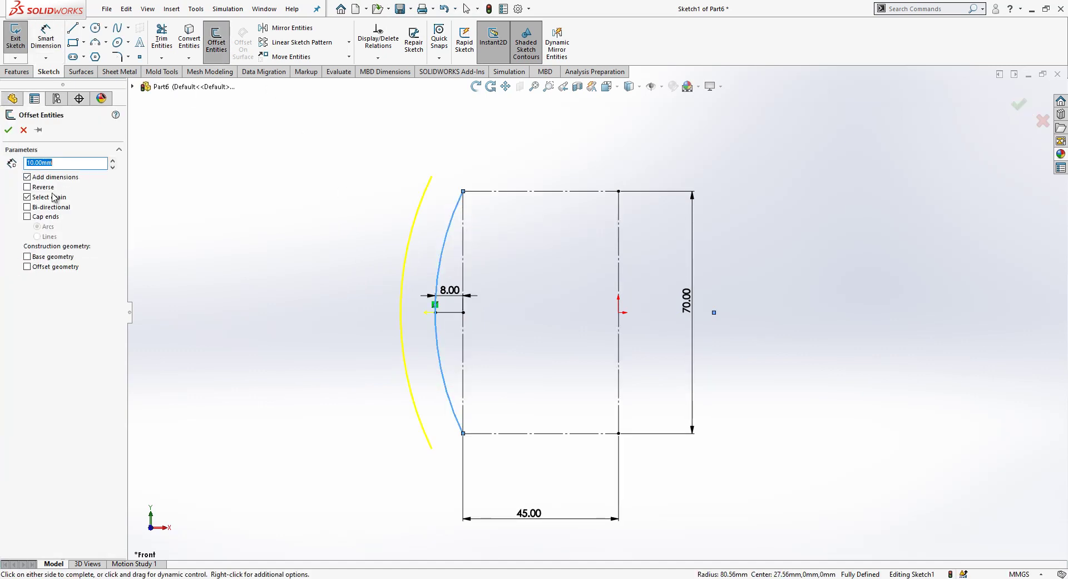
pyautogui.click(27, 187)
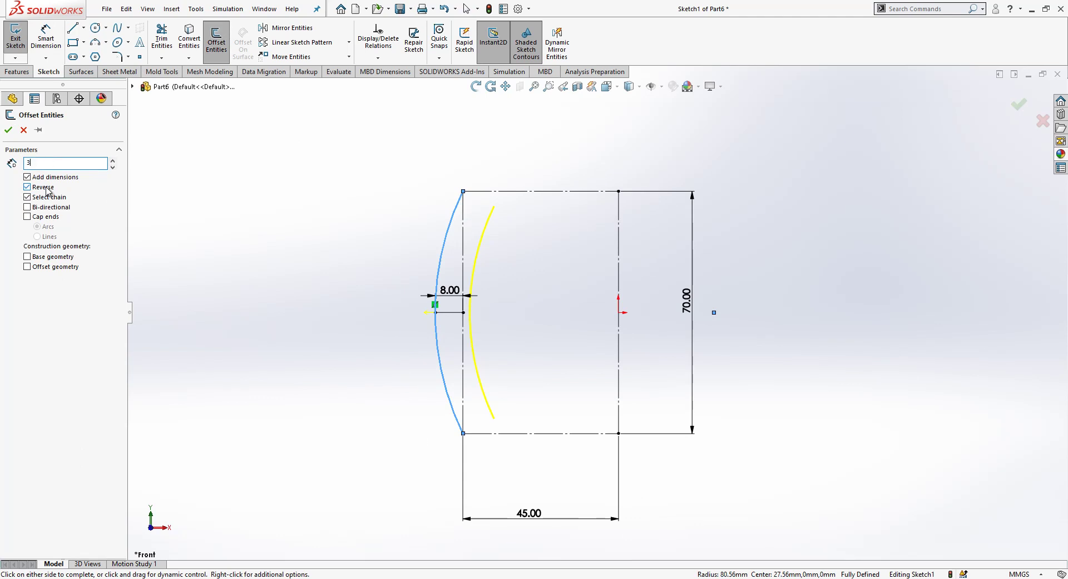
pyautogui.press('Return')
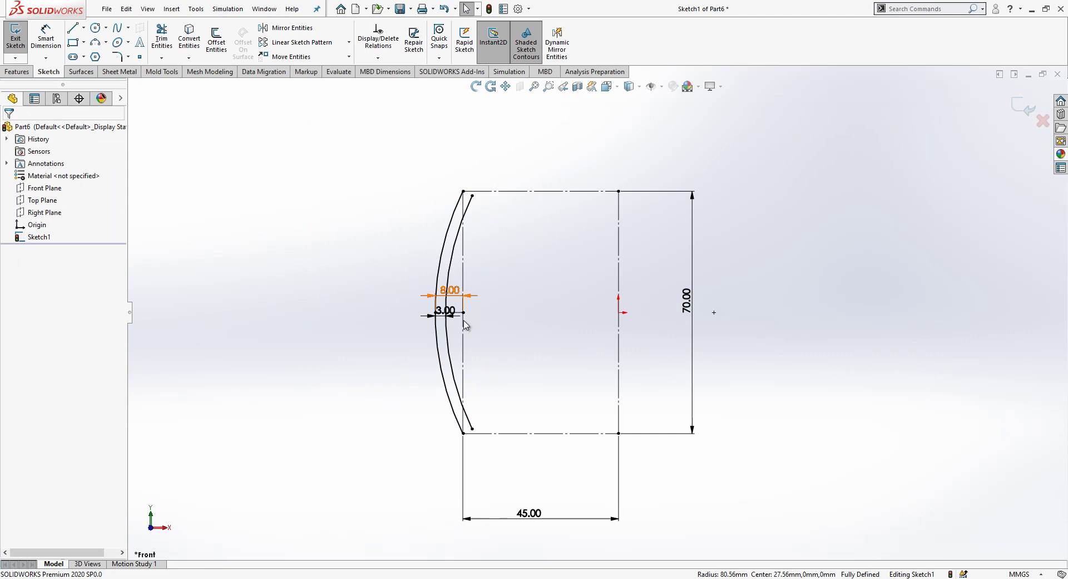
# - Extend both ends of the inner offset arc to the rectangle's top and bottom construction lines
pyautogui.click(161, 58)
pyautogui.click(173, 70)
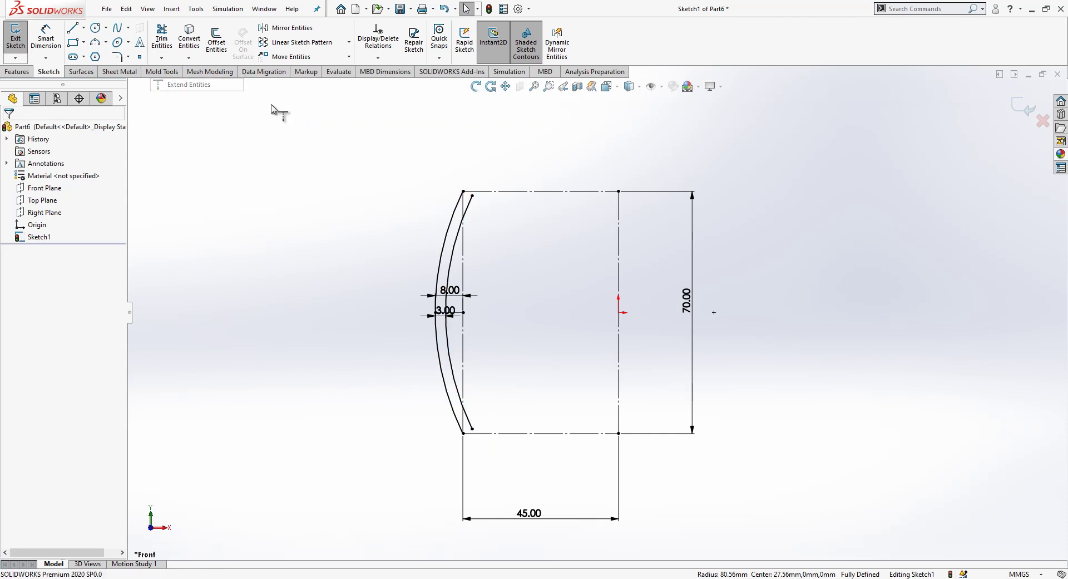
pyautogui.click(468, 207)
pyautogui.click(472, 428)
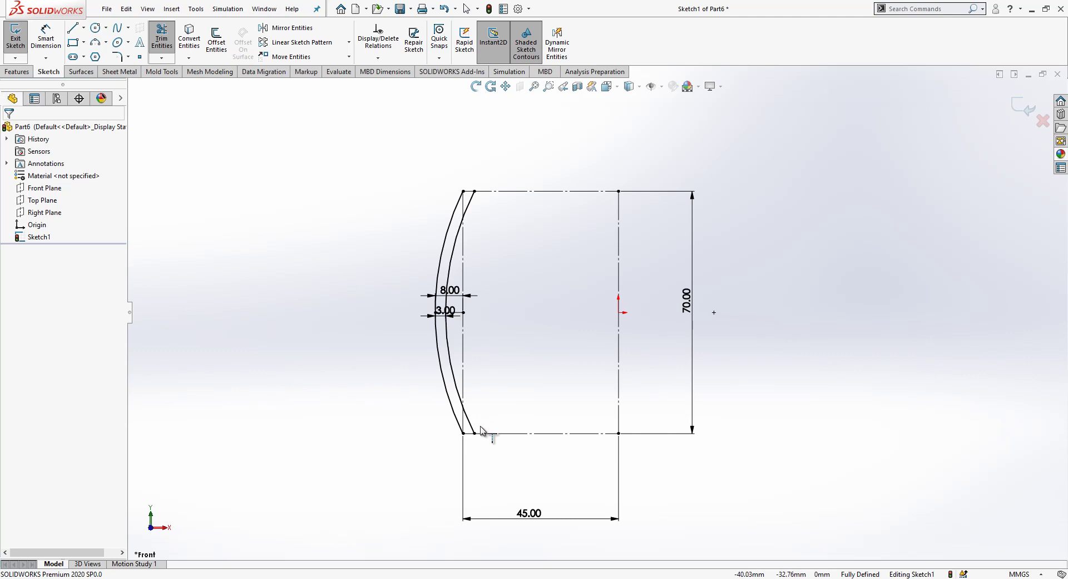
# - Close the profile sketch and revolve both arcs 360° as surfaces about the vertical construction line through the origin
pyautogui.click(1020, 110)
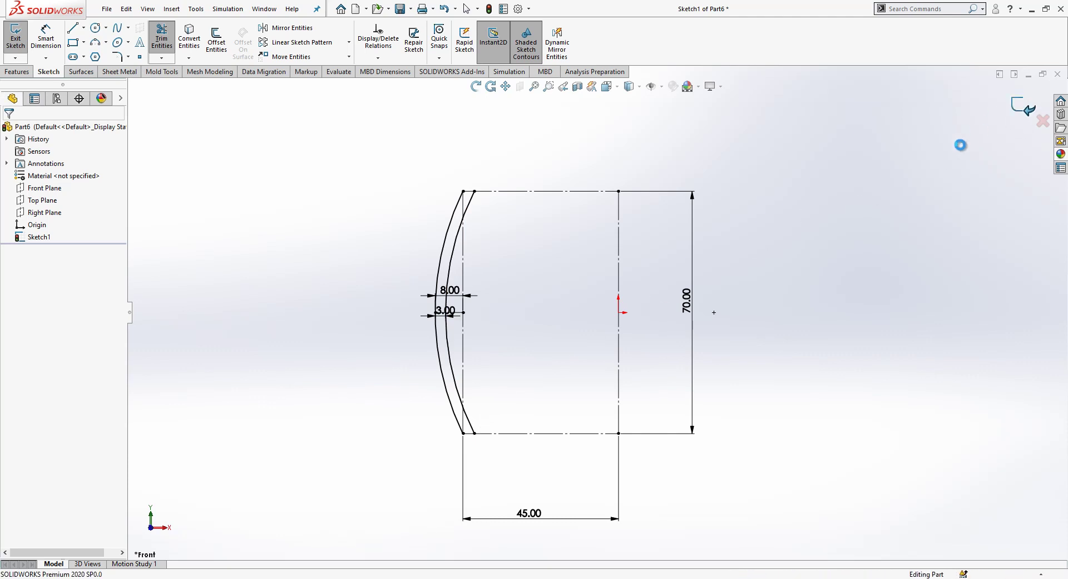
pyautogui.moveTo(517, 338)
pyautogui.mouseDown(button='middle')
pyautogui.moveTo(565, 357)
pyautogui.moveTo(562, 403)
pyautogui.mouseUp(button='middle')
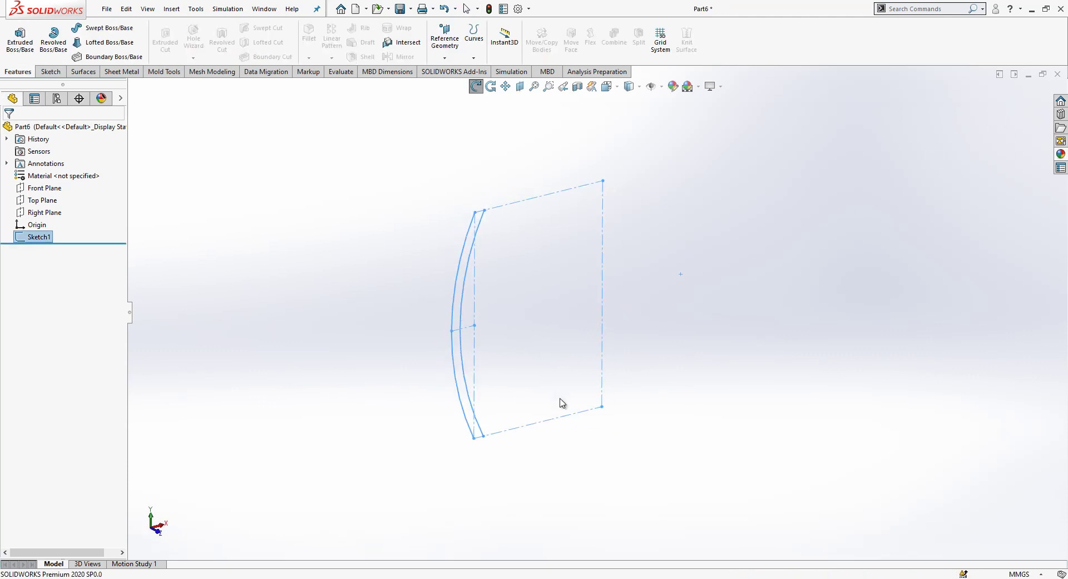
pyautogui.click(82, 72)
pyautogui.click(51, 40)
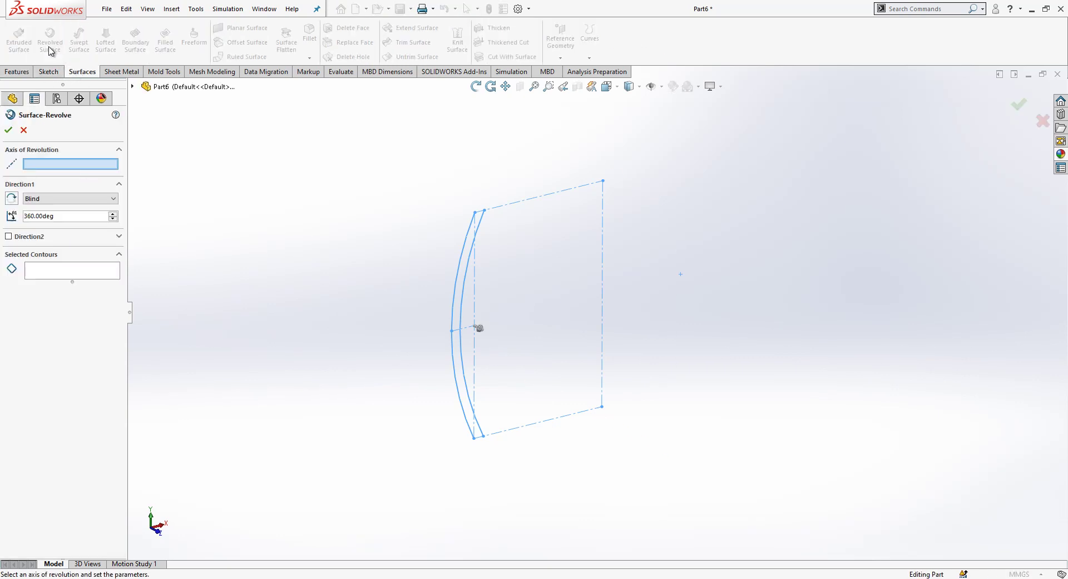
pyautogui.click(604, 202)
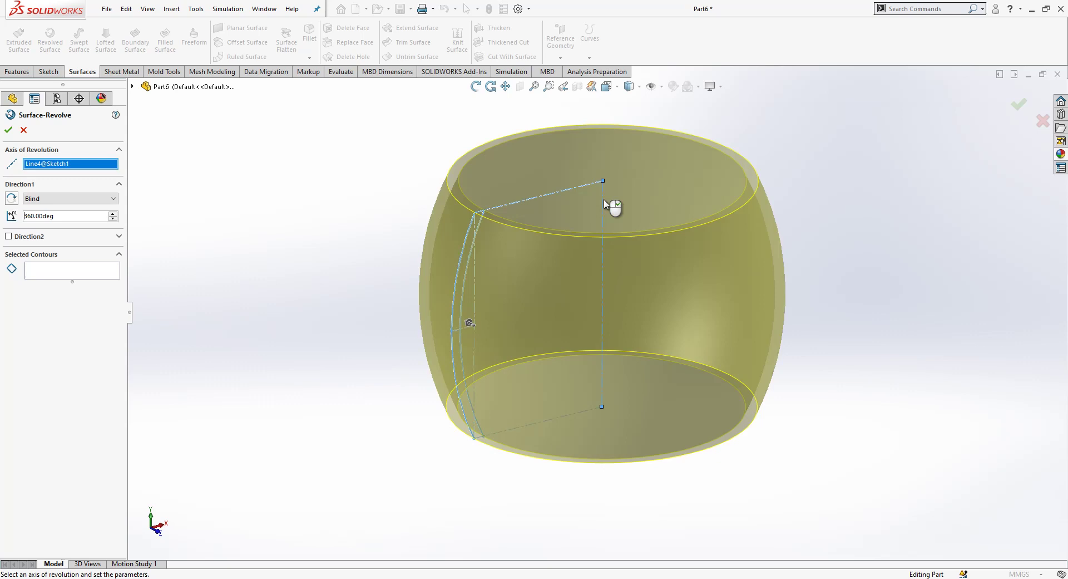
pyautogui.click(7, 130)
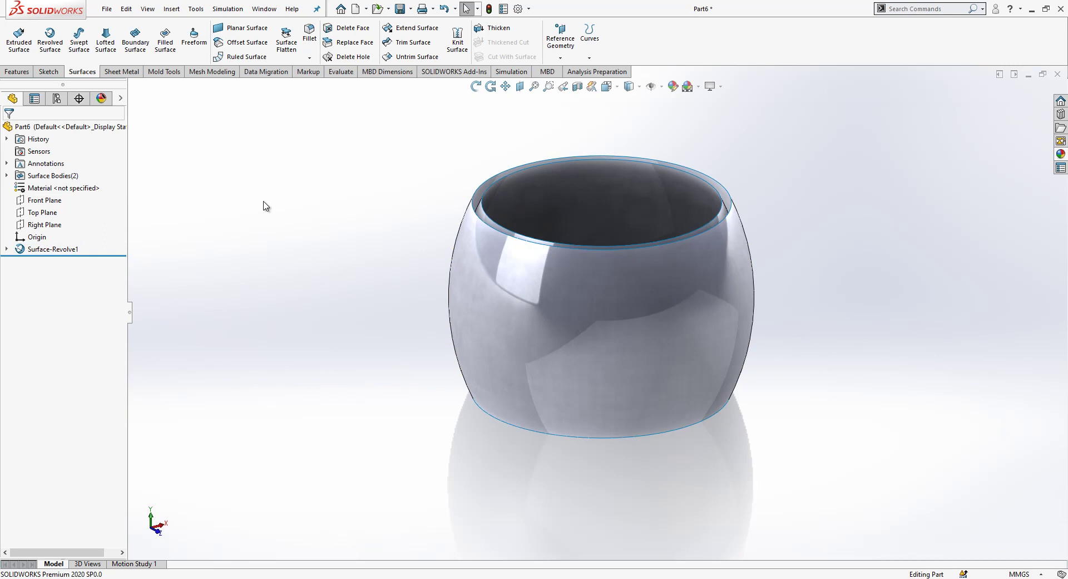
# - On the Top Plane, sketch a triangle from the origin with a horizontal base about 61 mm long, plus a slanted line below the base
pyautogui.click(43, 212)
pyautogui.click(88, 195)
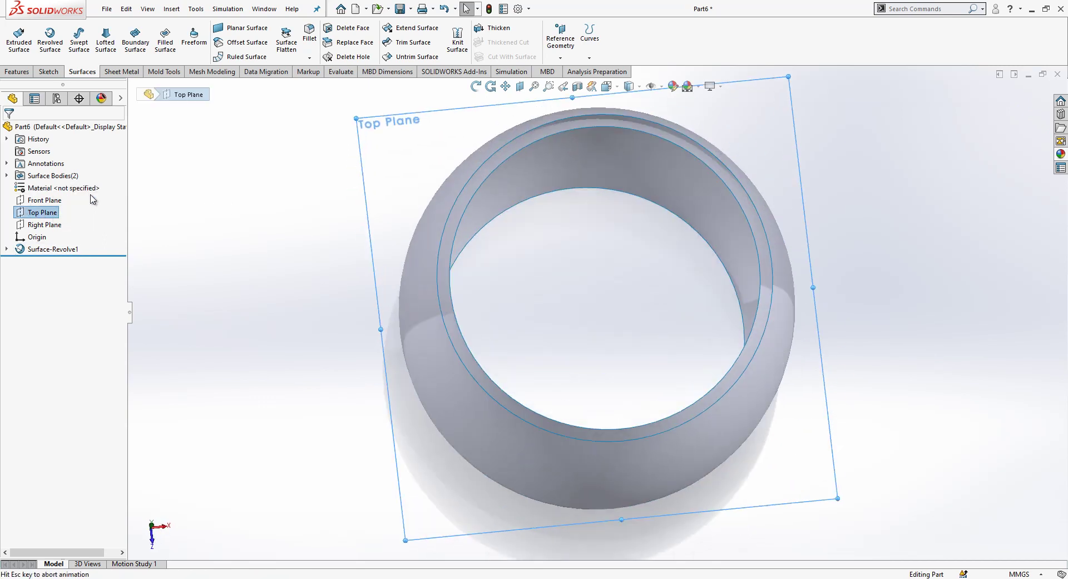
pyautogui.rightClick(60, 214)
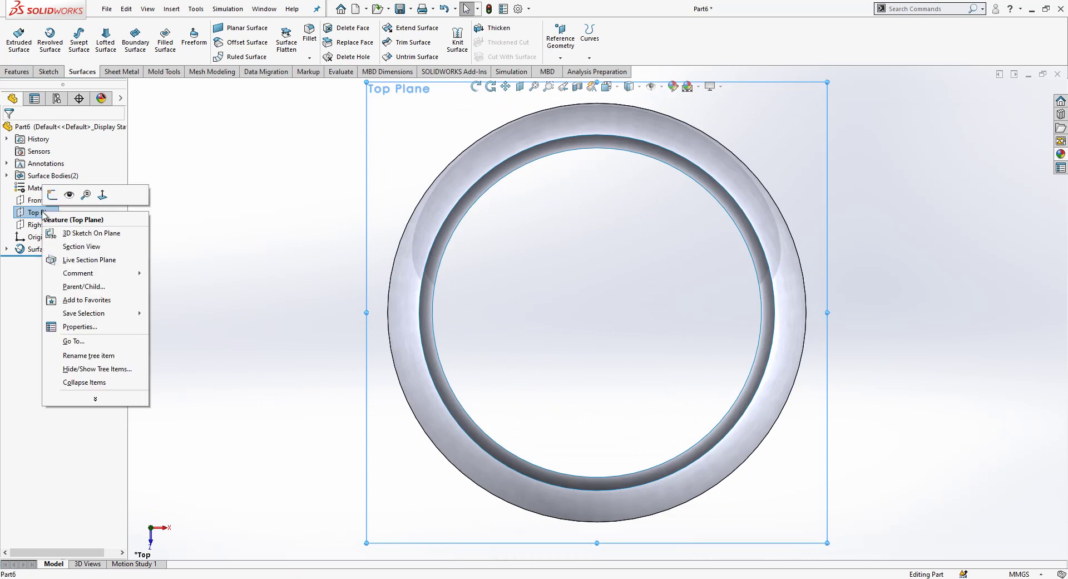
pyautogui.click(66, 194)
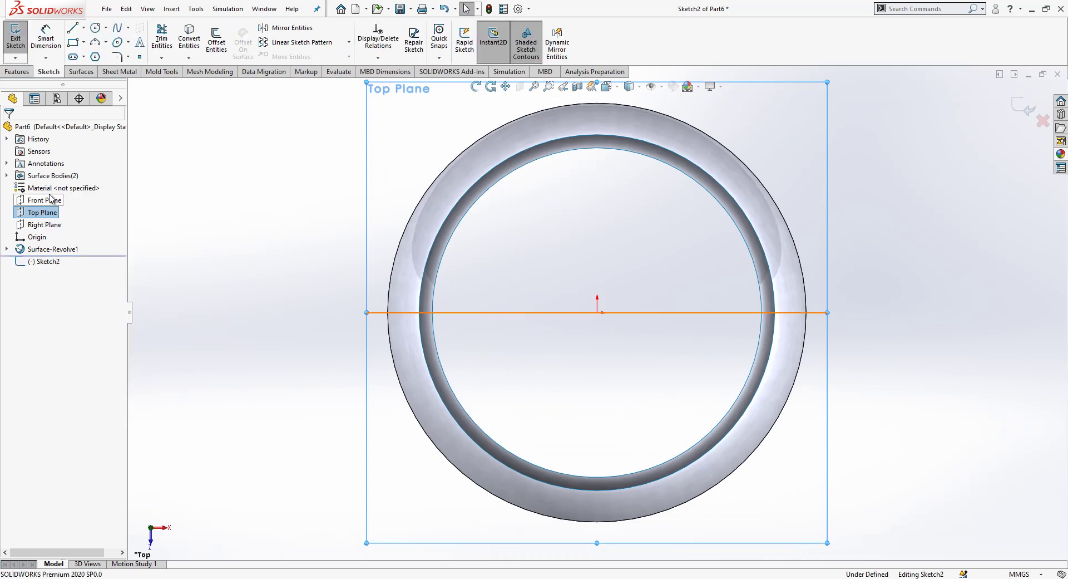
pyautogui.click(72, 29)
pyautogui.click(597, 312)
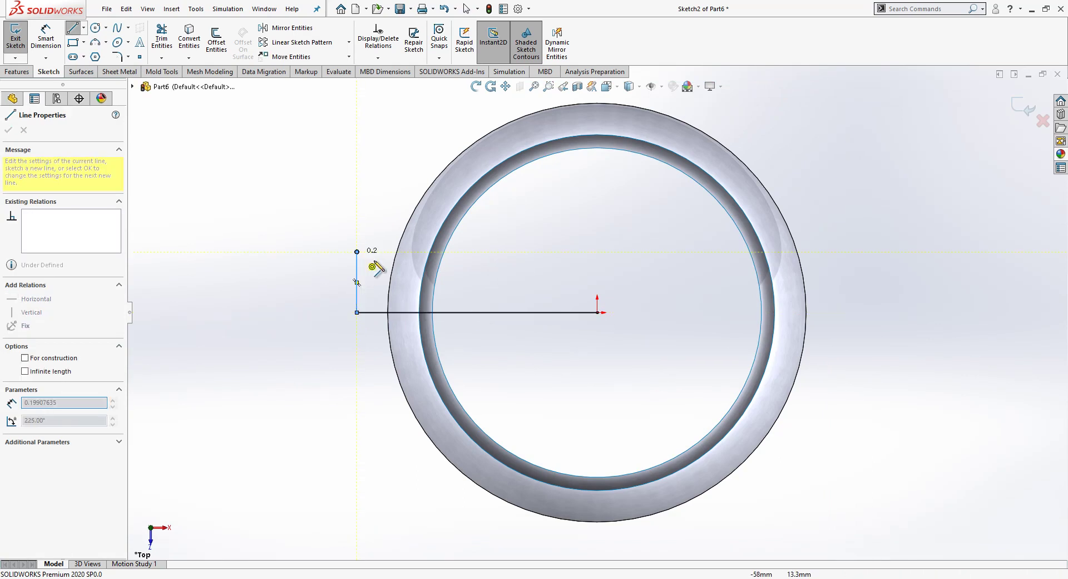
pyautogui.click(357, 252)
pyautogui.click(597, 312)
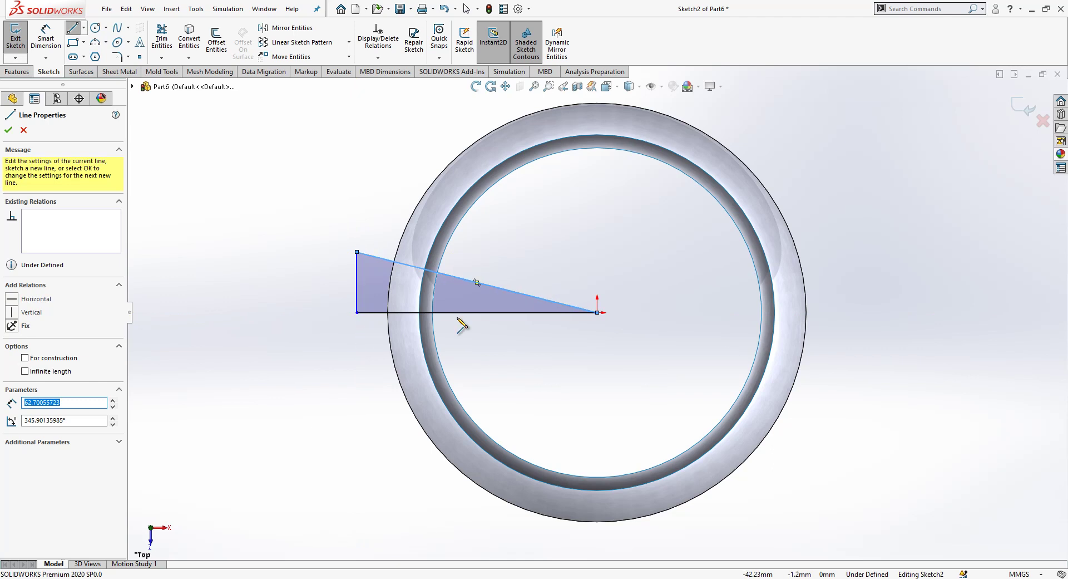
pyautogui.doubleClick(357, 354)
pyautogui.press('Escape')
# - Delete the triangle's short vertical side and make its horizontal line construction geometry
pyautogui.click(357, 294)
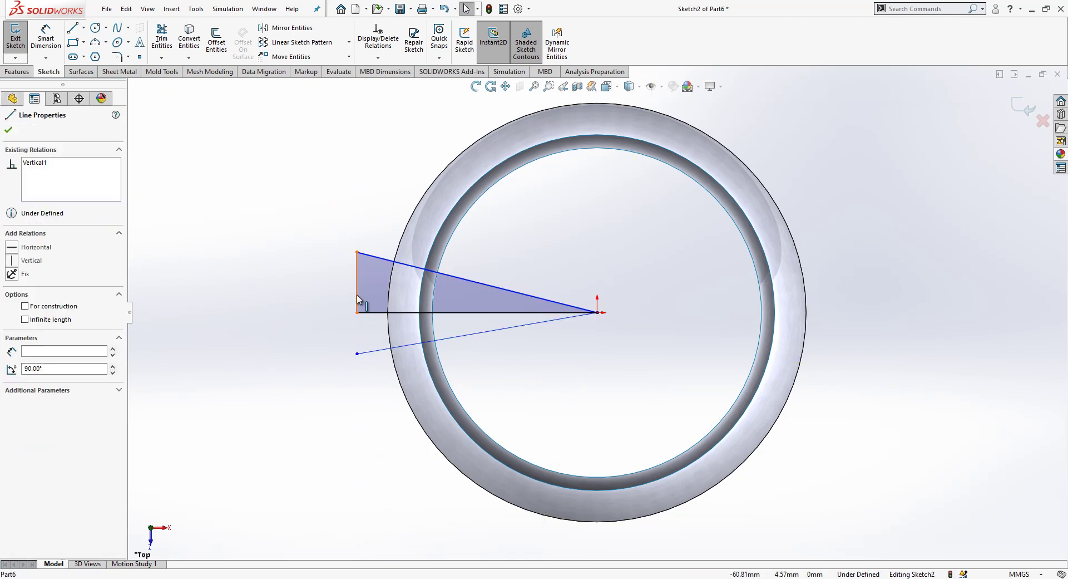
pyautogui.press('Delete')
pyautogui.click(474, 313)
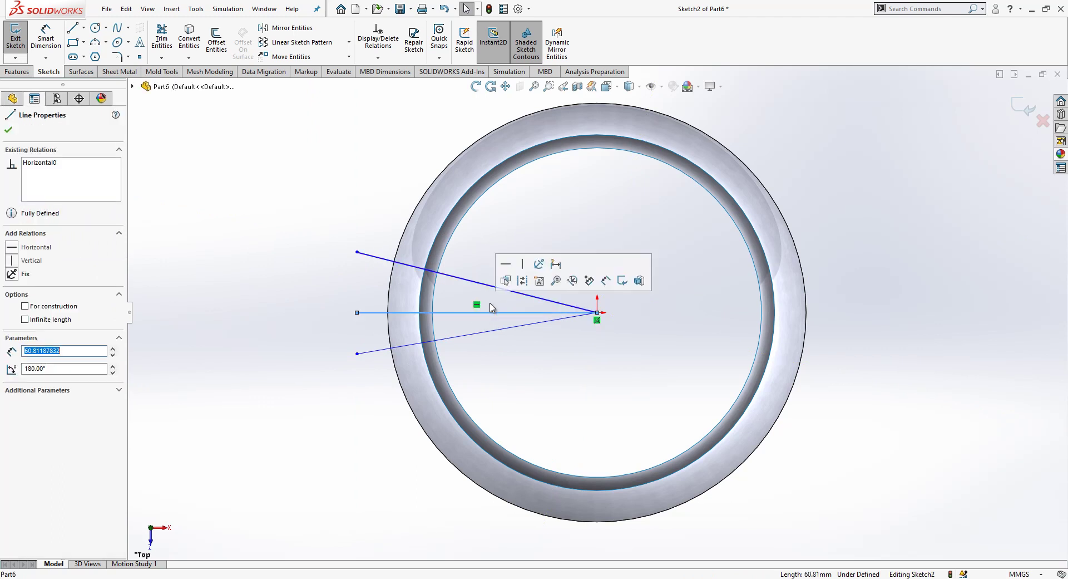
pyautogui.click(522, 281)
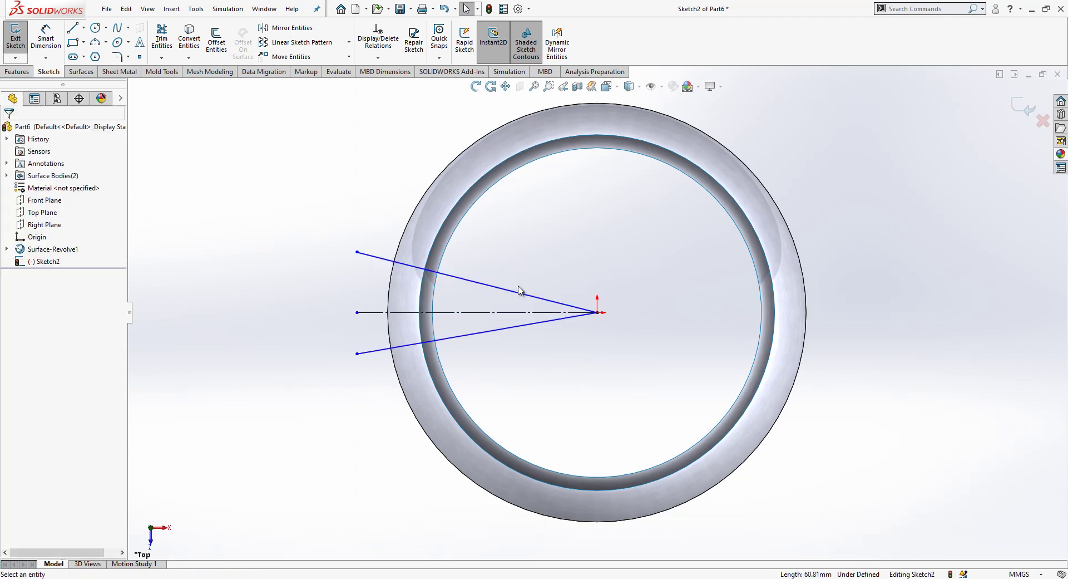
# - Make the two slanted lines symmetric about the construction line, set the angle between them to 10°, and close the sketch
pyautogui.moveTo(556, 232)
pyautogui.mouseDown()
pyautogui.moveTo(542, 299)
pyautogui.moveTo(503, 365)
pyautogui.mouseUp()
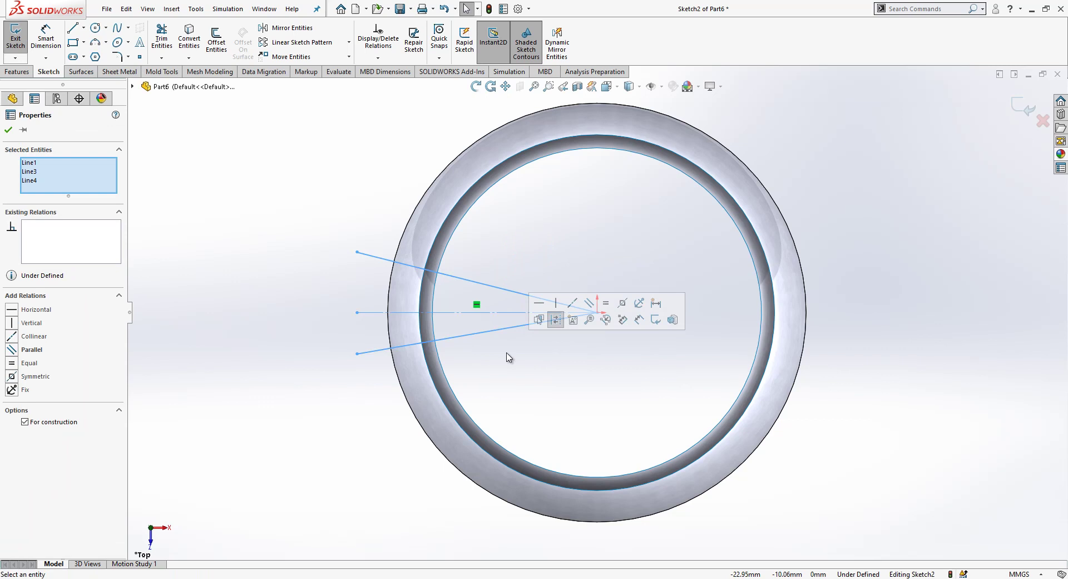
pyautogui.click(626, 302)
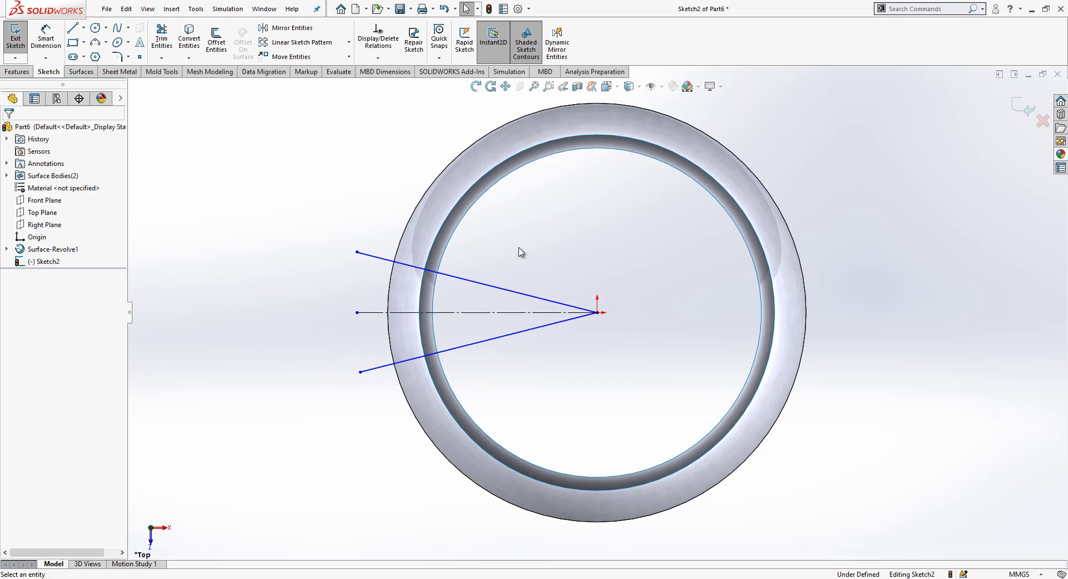
pyautogui.click(46, 39)
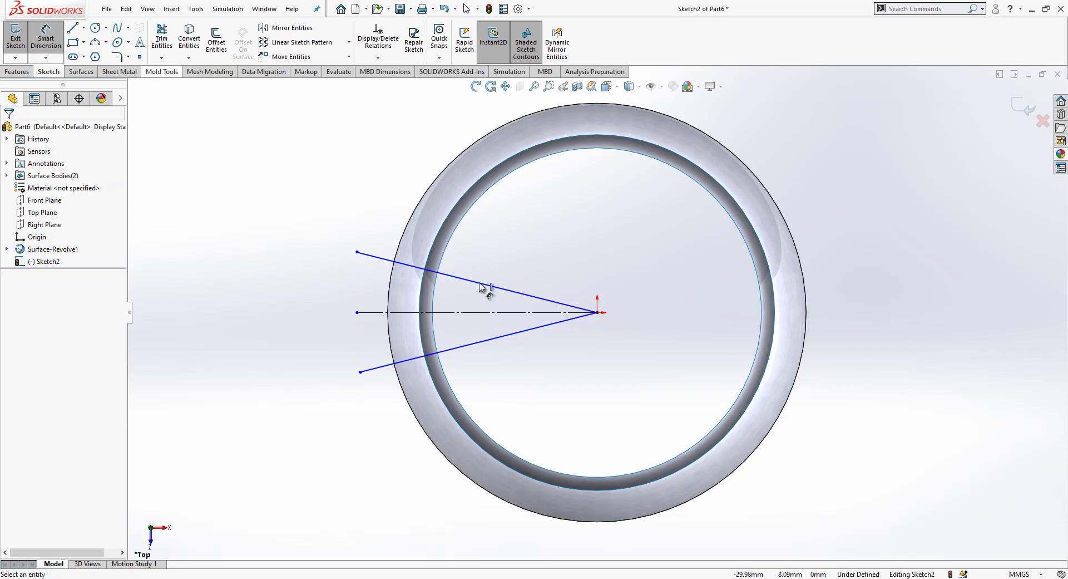
pyautogui.click(502, 337)
pyautogui.click(491, 286)
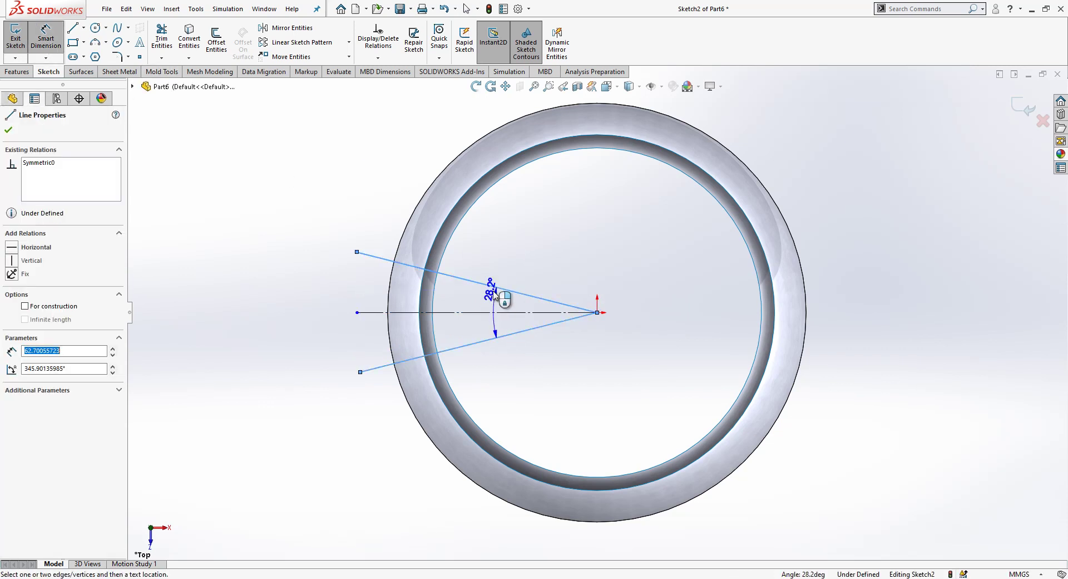
pyautogui.click(483, 295)
pyautogui.write('10')
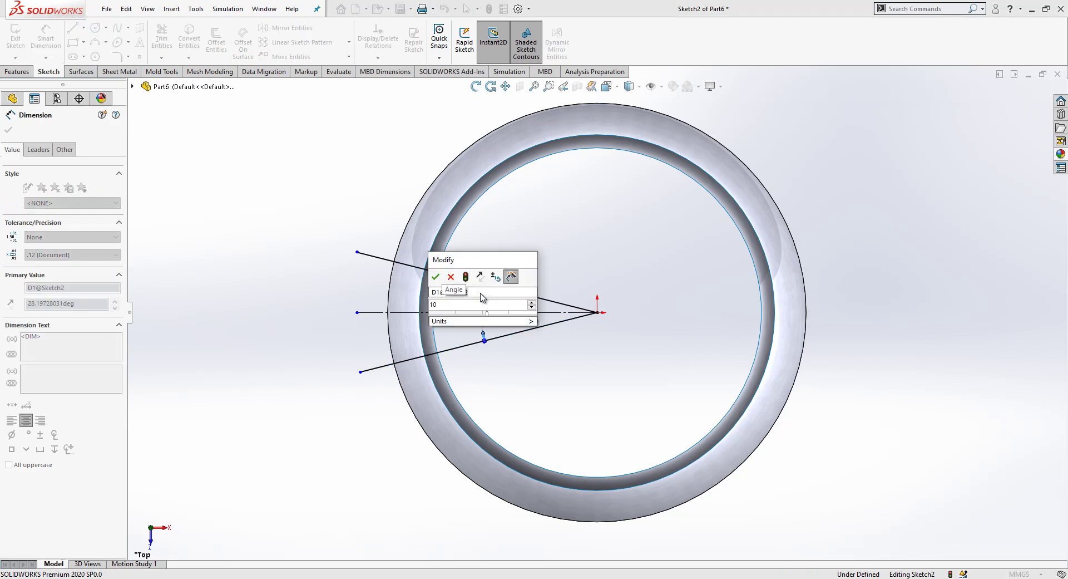
pyautogui.press('Return')
pyautogui.press('Escape')
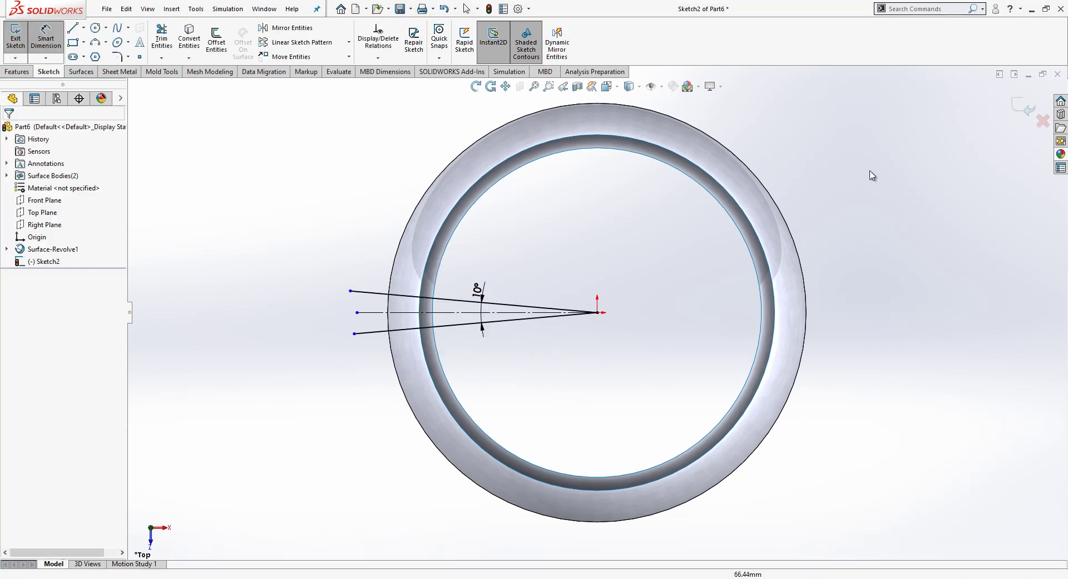
pyautogui.click(1031, 102)
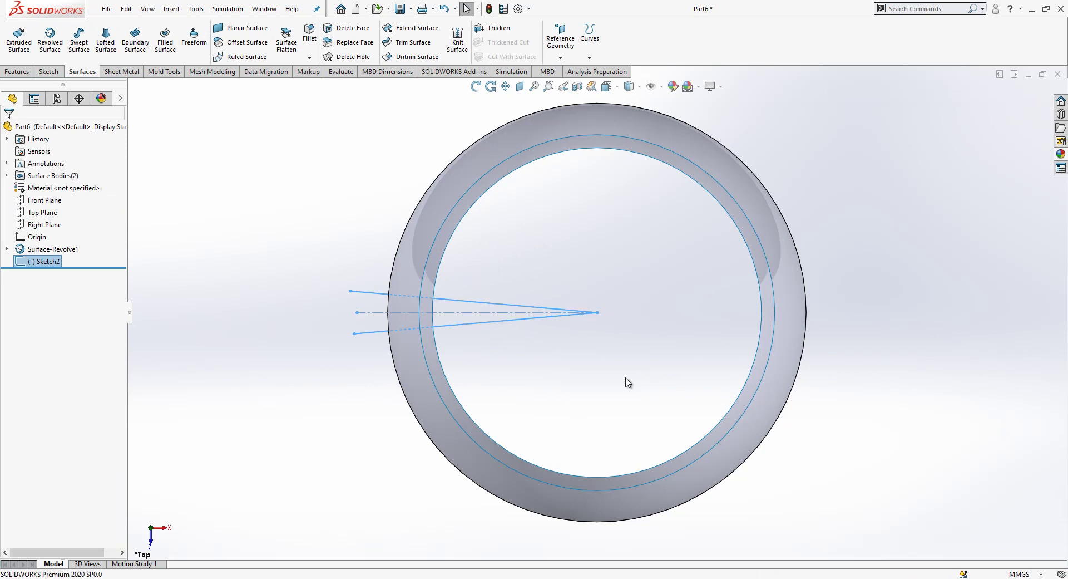
# - Split the outer revolved face with an Intersection split line, using the Front Plane as the splitting tool
pyautogui.moveTo(625, 378); pyautogui.dragTo(646, 262, button='middle')
pyautogui.scroll(2, 646, 263)
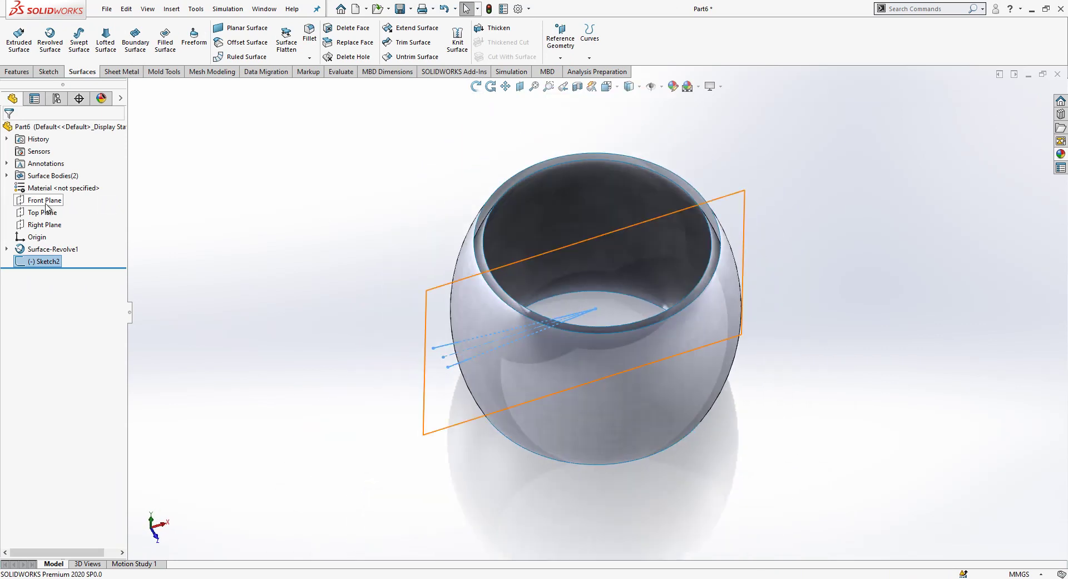
pyautogui.click(46, 204)
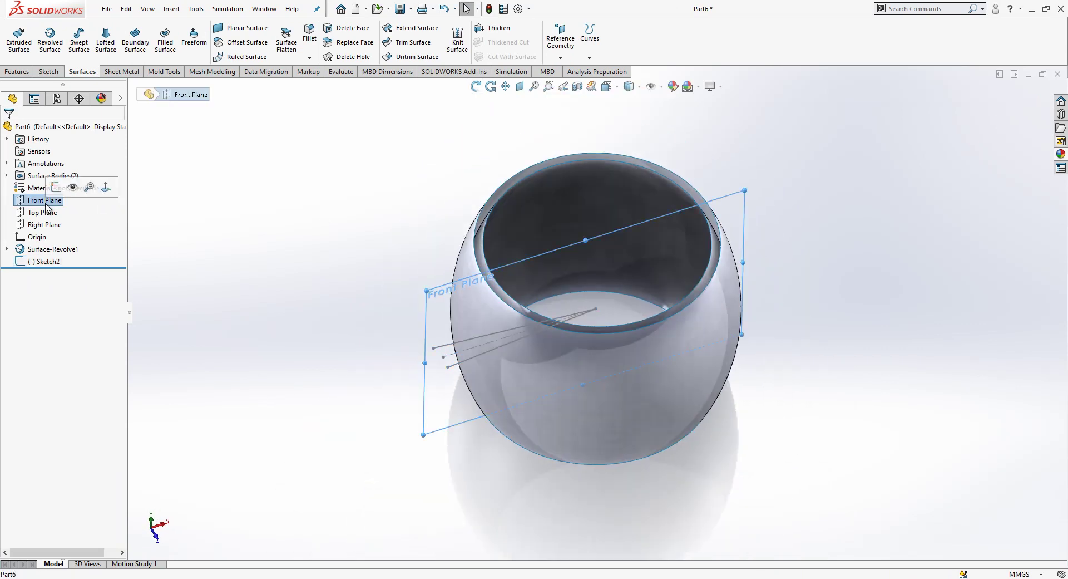
pyautogui.click(598, 56)
pyautogui.click(610, 71)
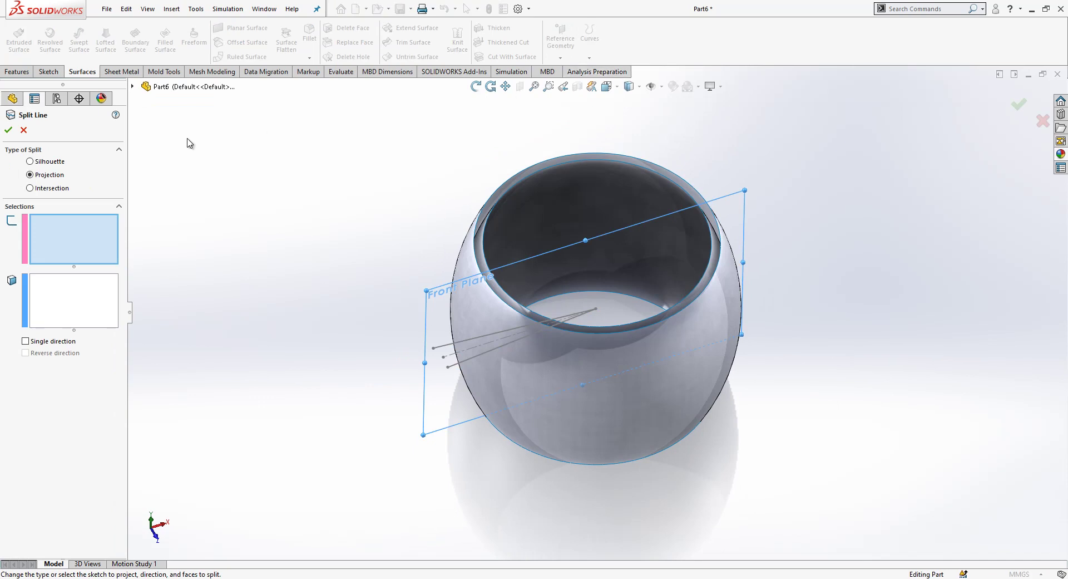
pyautogui.click(30, 188)
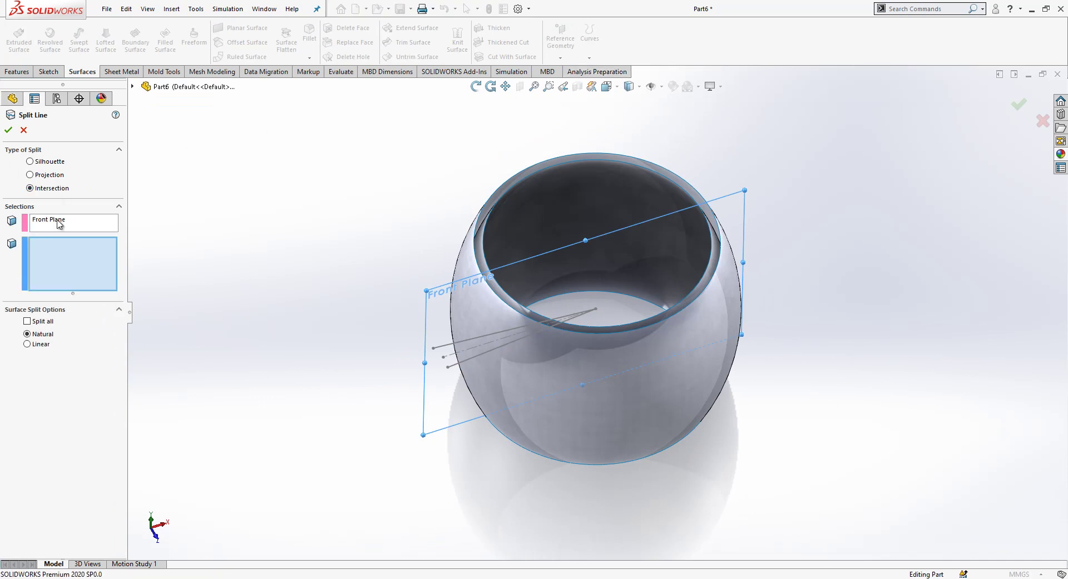
pyautogui.click(488, 302)
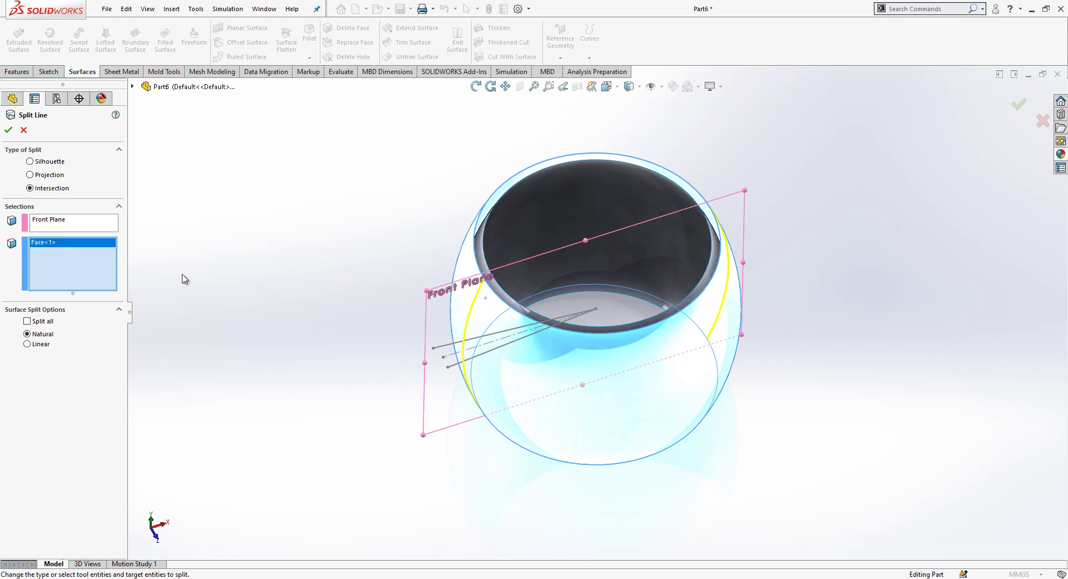
pyautogui.click(9, 130)
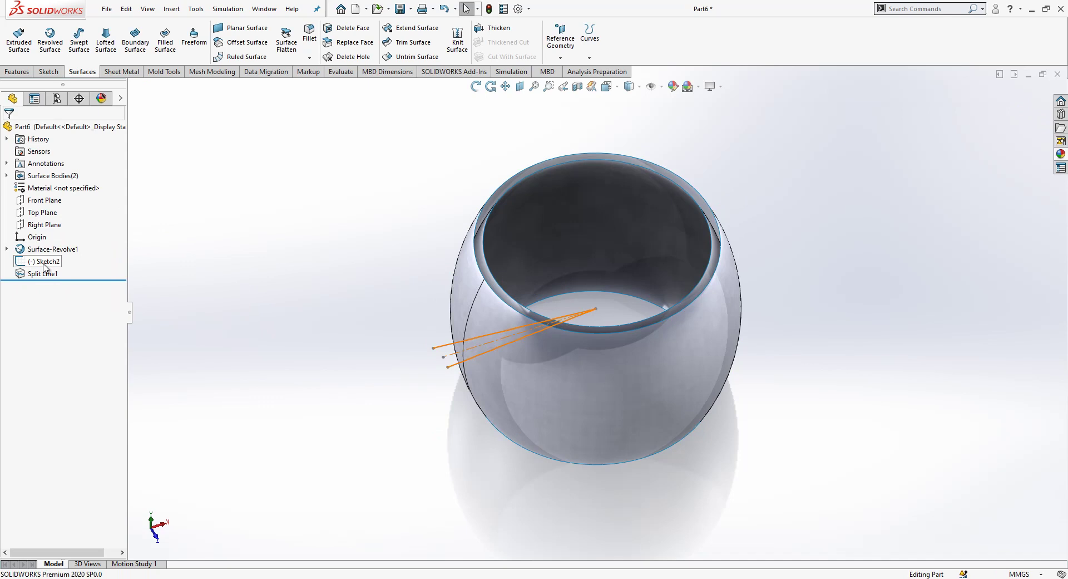
# - Split the inner revolved face with a Projection split line, using the sketch of the two slanted lines
pyautogui.click(44, 261)
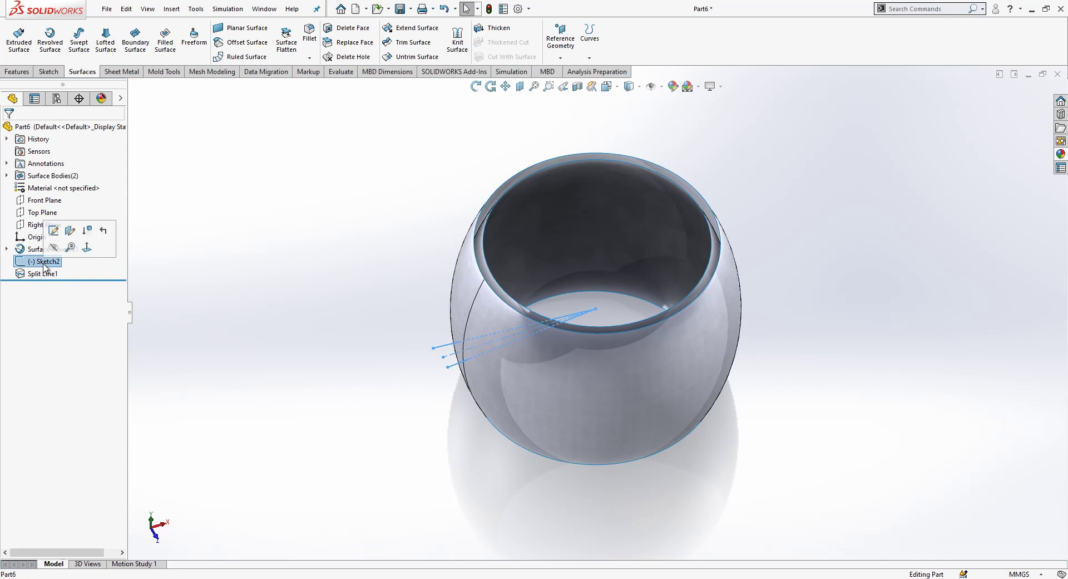
pyautogui.click(589, 58)
pyautogui.click(607, 77)
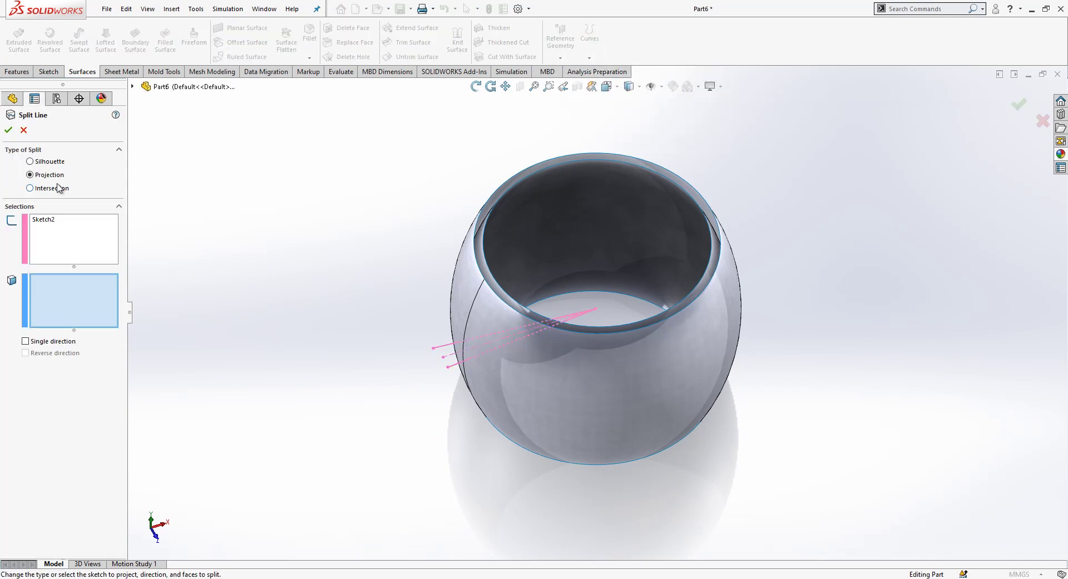
pyautogui.click(500, 290)
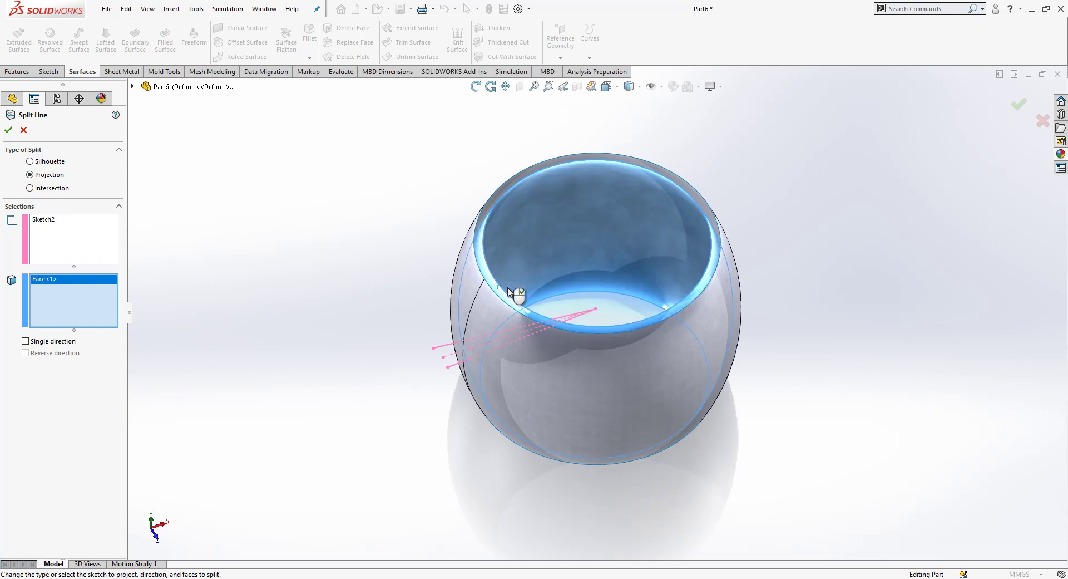
pyautogui.rightClick(507, 290)
# - Loft a surface between the inner face's first split edge and the outer face's split edge
pyautogui.moveTo(537, 348); pyautogui.dragTo(479, 303, button='middle')
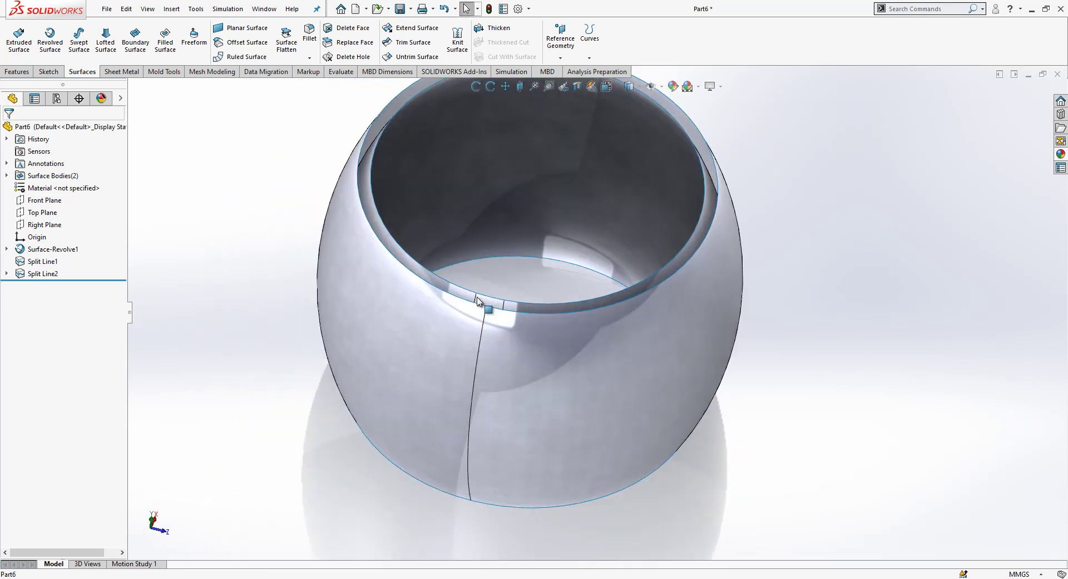
pyautogui.click(476, 300)
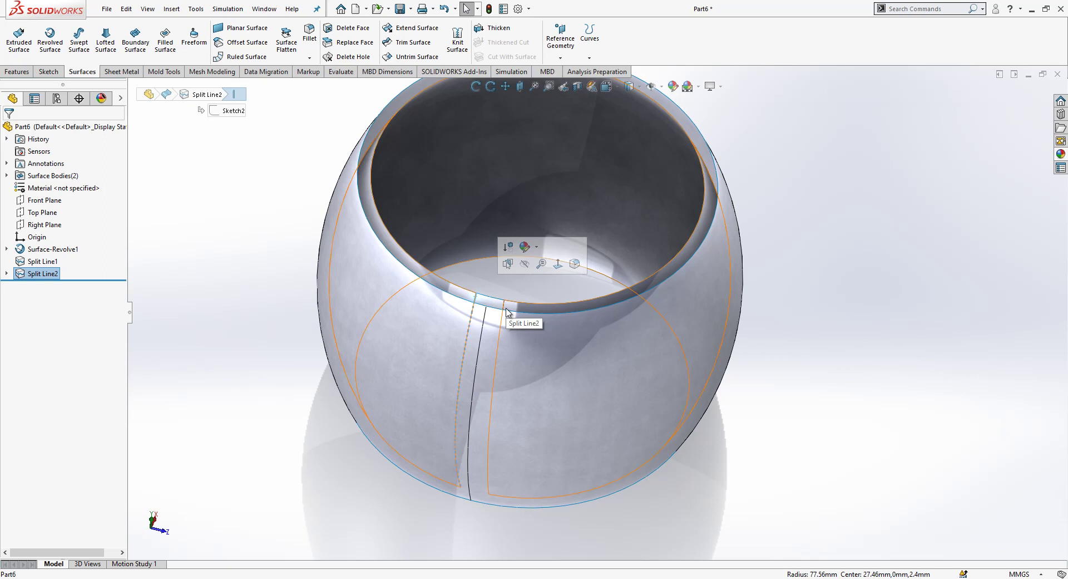
pyautogui.click(239, 315)
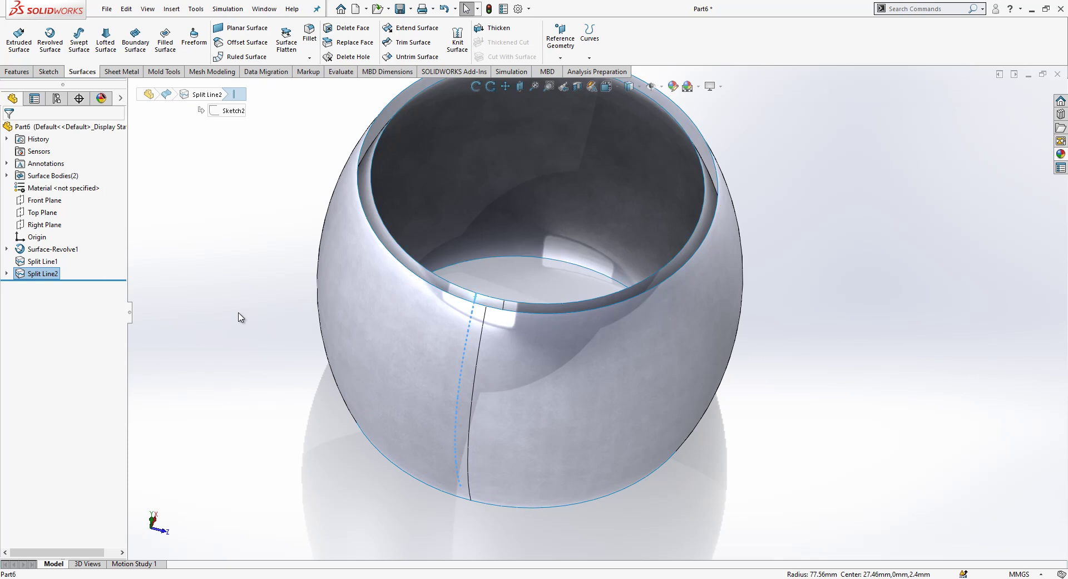
pyautogui.click(105, 46)
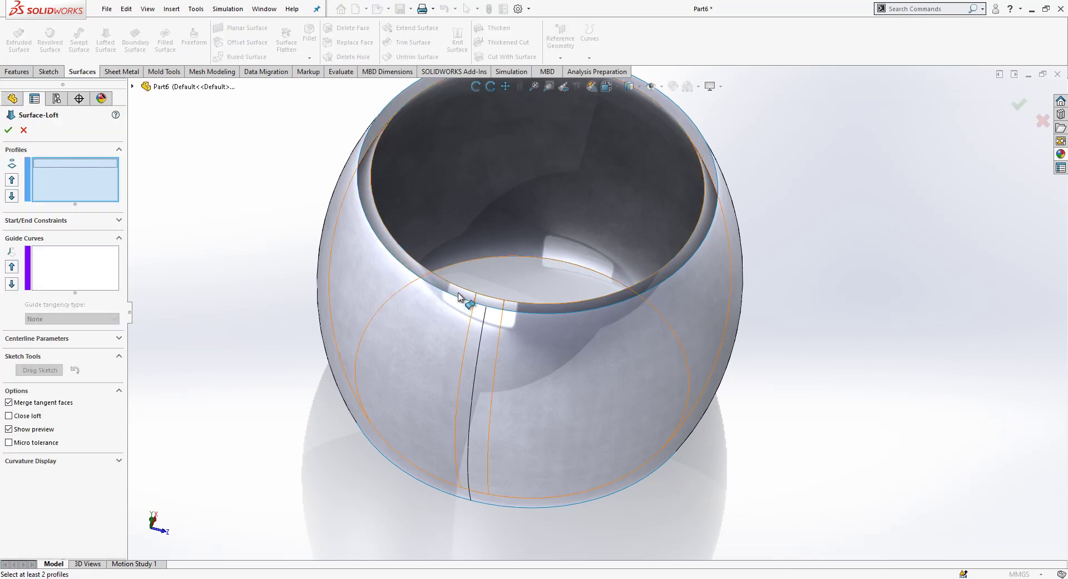
pyautogui.click(474, 301)
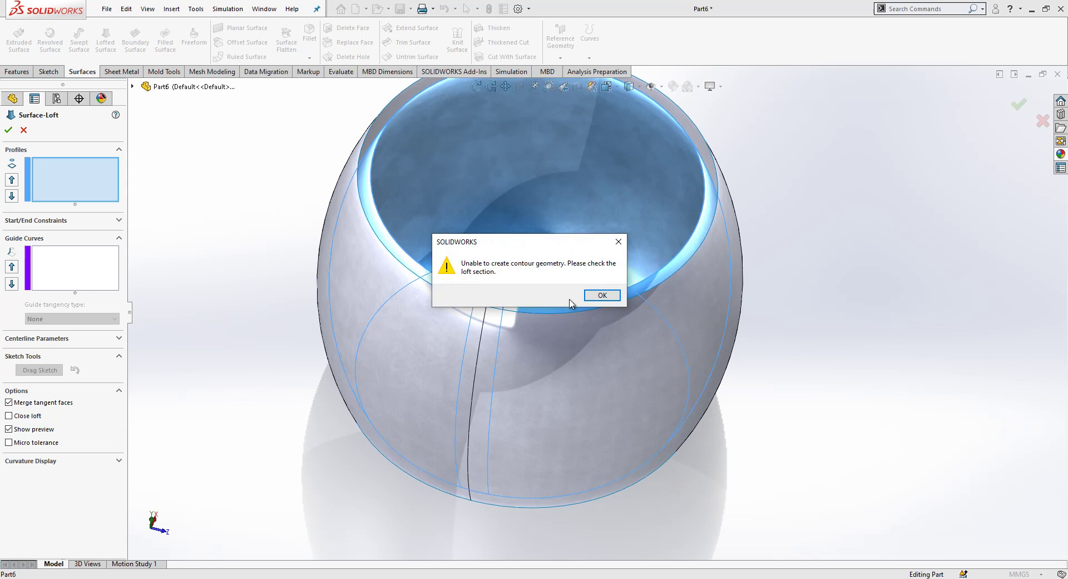
pyautogui.click(602, 295)
pyautogui.click(477, 300)
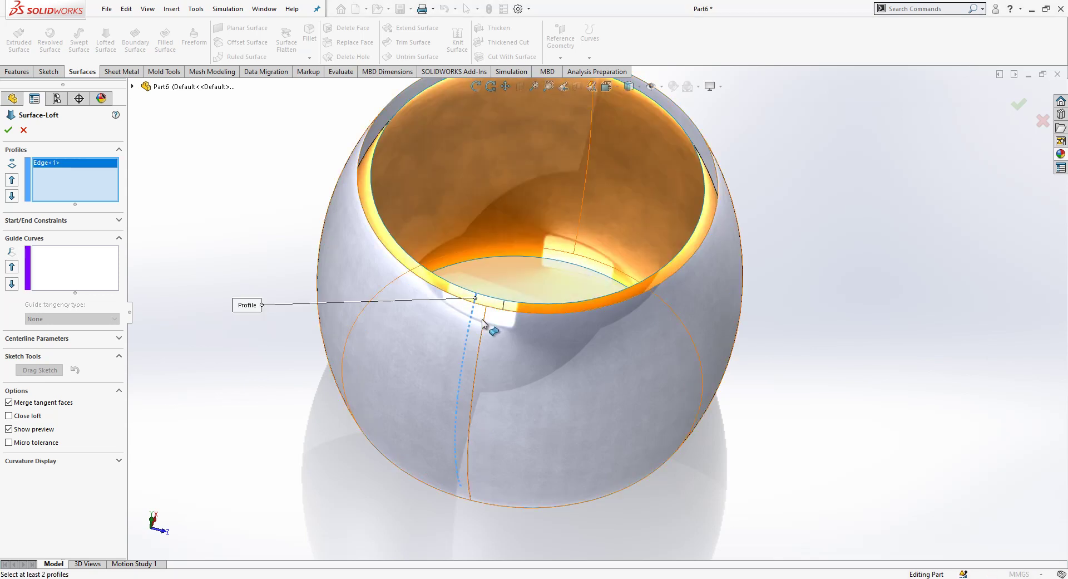
pyautogui.click(483, 324)
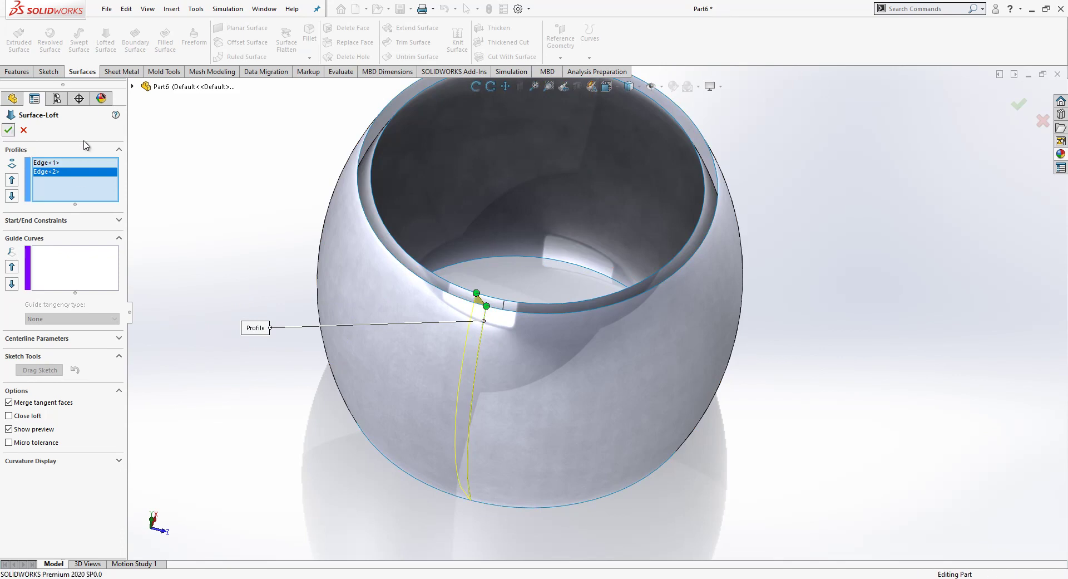
pyautogui.click(9, 129)
# - Loft a second surface between the inner face's other split edge and the same outer split edge
pyautogui.click(112, 40)
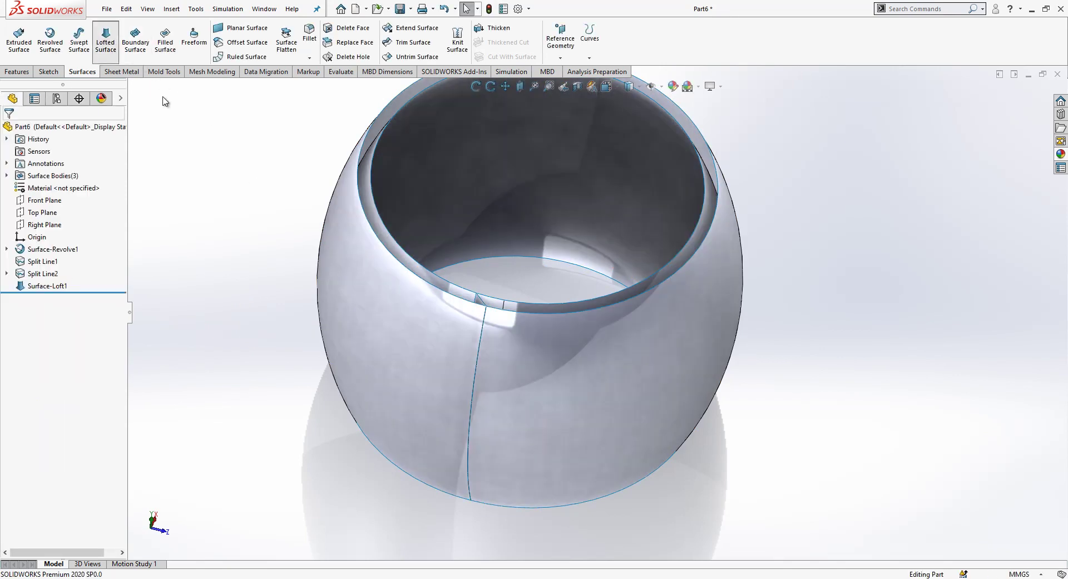
pyautogui.click(504, 304)
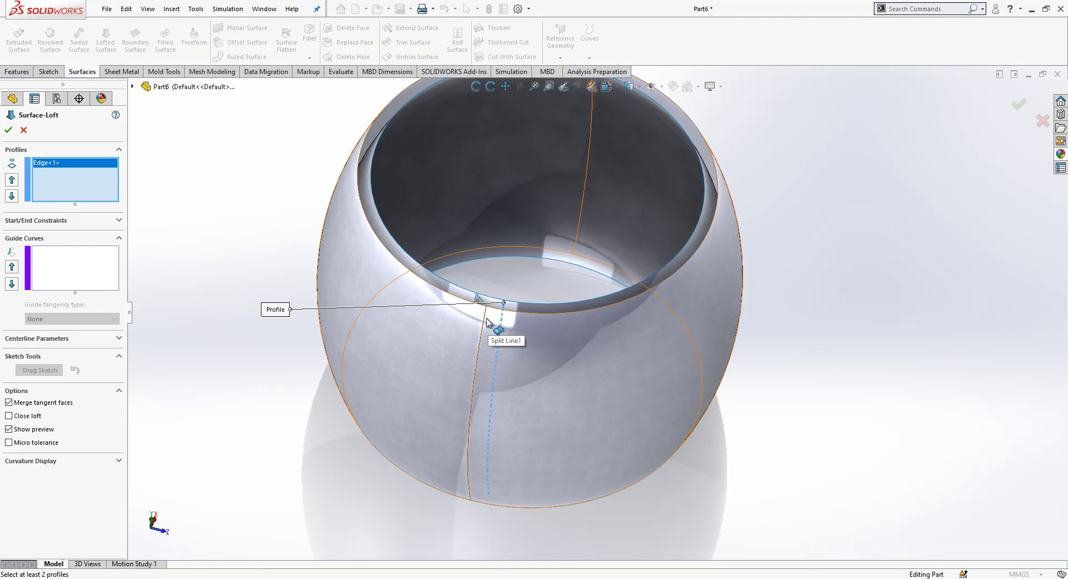
pyautogui.click(486, 322)
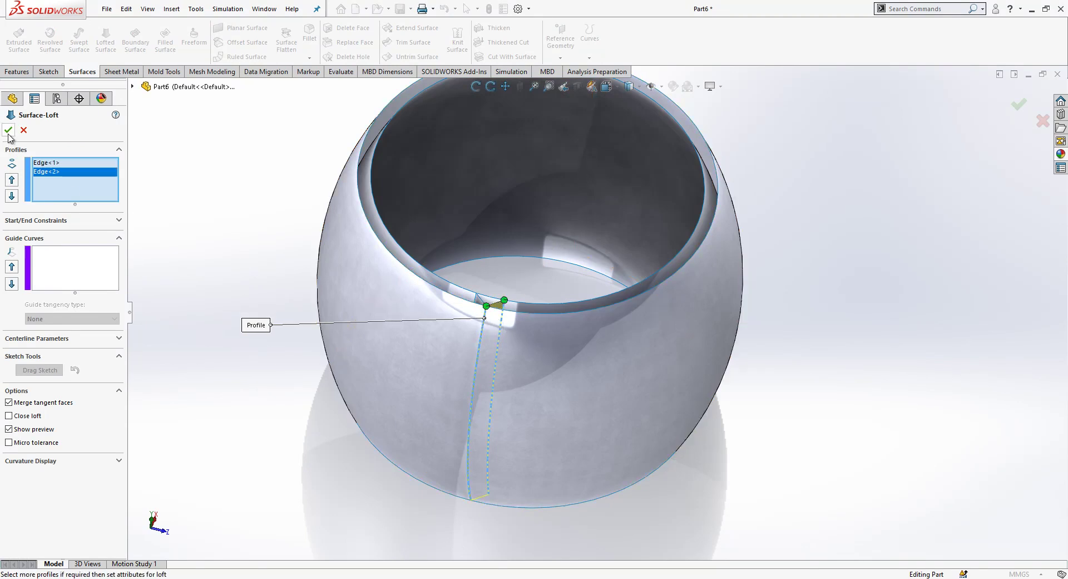
pyautogui.click(8, 131)
# - Hide the outer and inner revolved surface bodies, keeping only the two lofted rib surfaces displayed
pyautogui.click(423, 290)
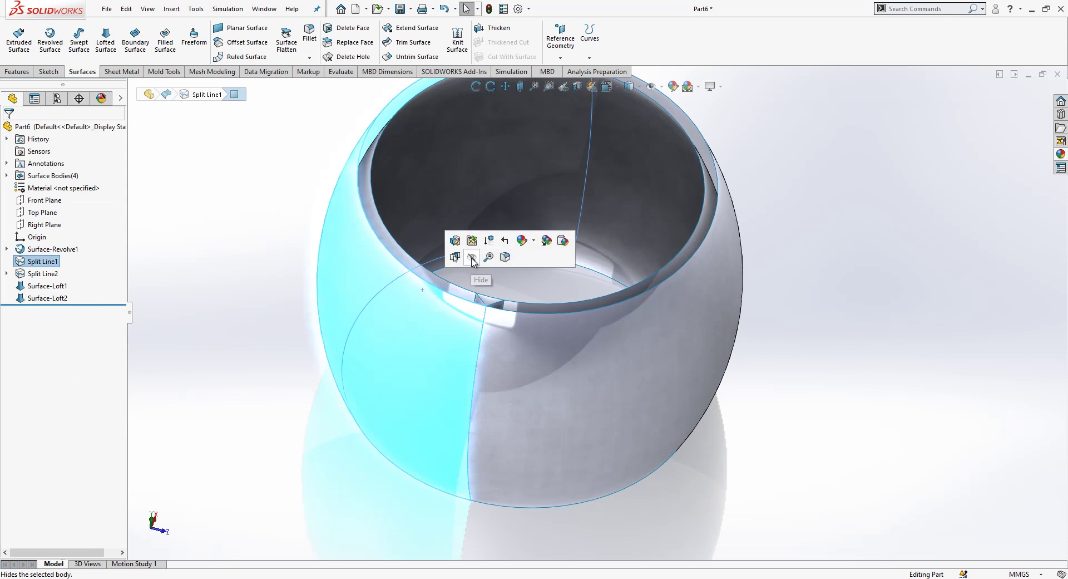
pyautogui.click(471, 258)
pyautogui.click(440, 288)
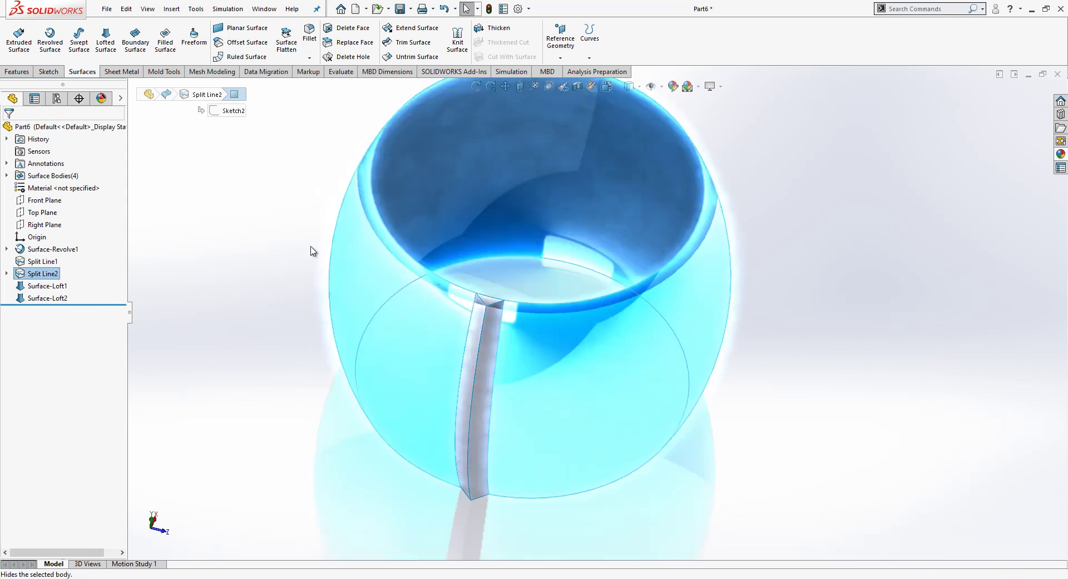
# - Knit the two lofted rib surfaces into one body, without creating a solid or merging entities
pyautogui.moveTo(310, 251); pyautogui.dragTo(499, 377, button='middle')
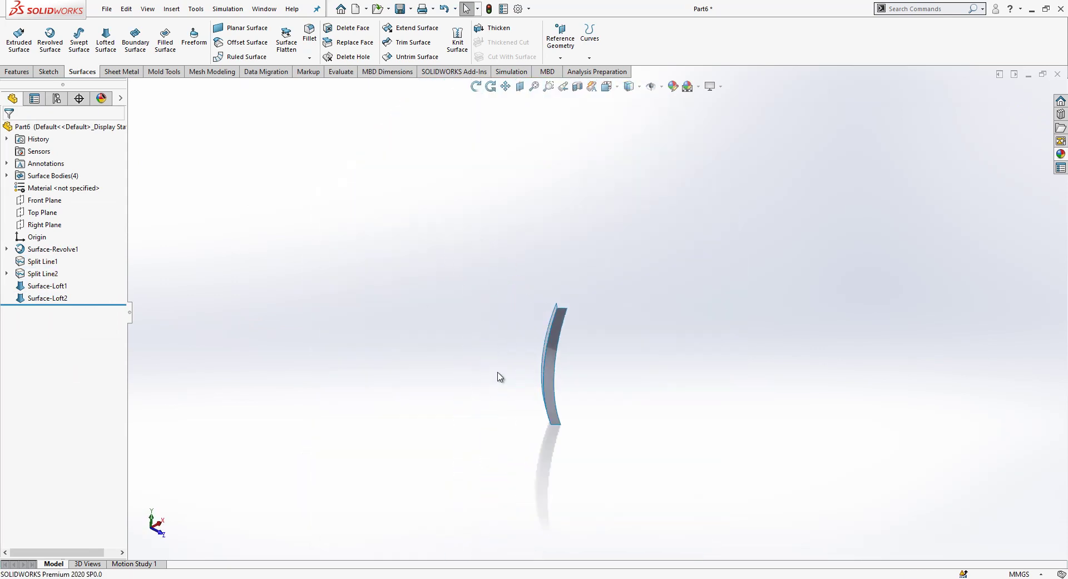
pyautogui.scroll(-4, 540, 373)
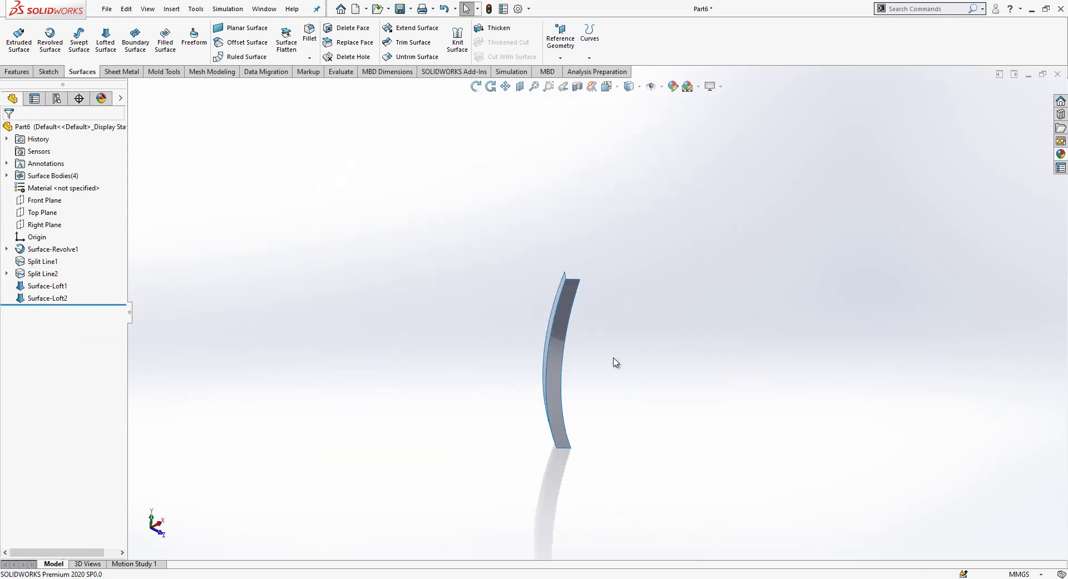
pyautogui.click(457, 38)
pyautogui.click(517, 238)
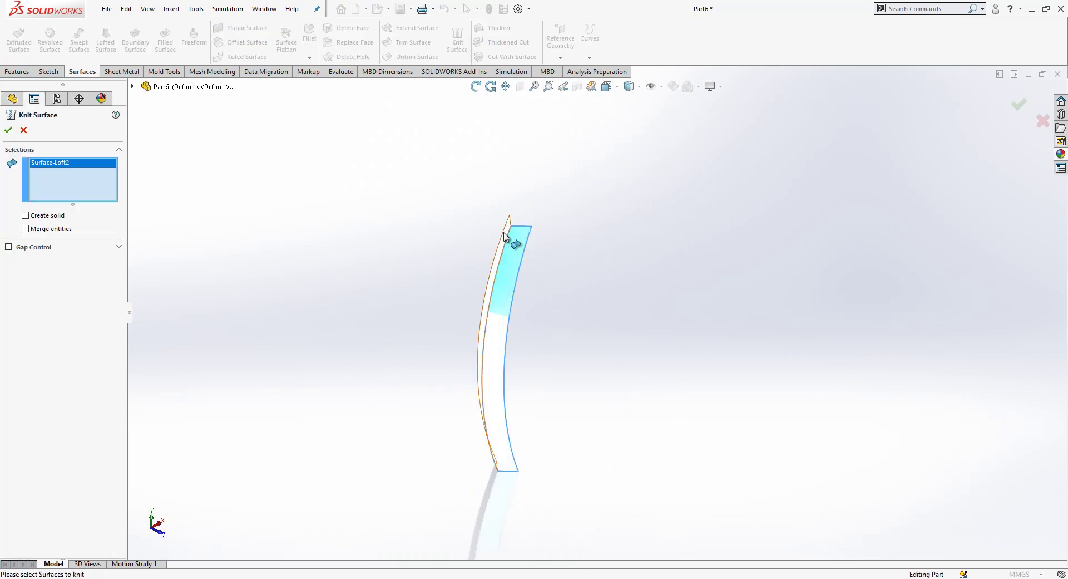
pyautogui.click(504, 236)
pyautogui.rightClick(499, 237)
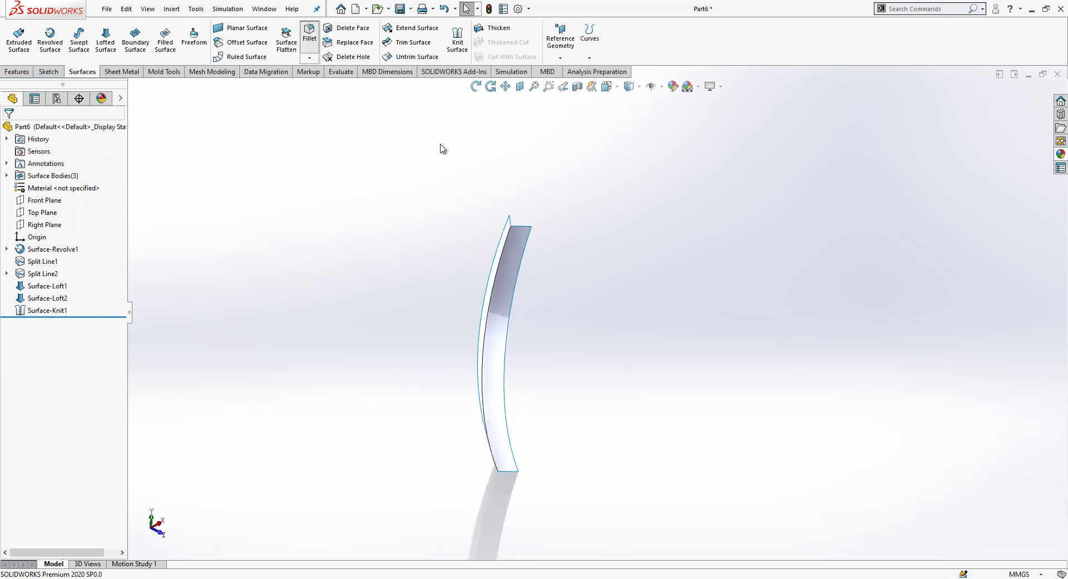
# - Fillet the edge shared by the two knitted rib surfaces with a 1 mm radius
pyautogui.click(504, 251)
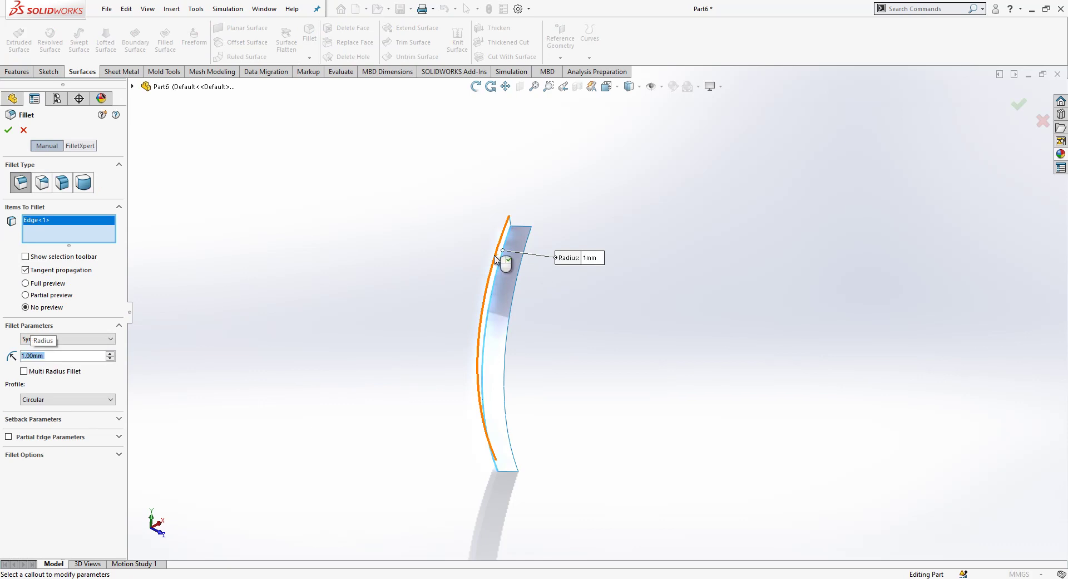
pyautogui.rightClick(495, 257)
pyautogui.moveTo(503, 406); pyautogui.dragTo(512, 385, button='middle')
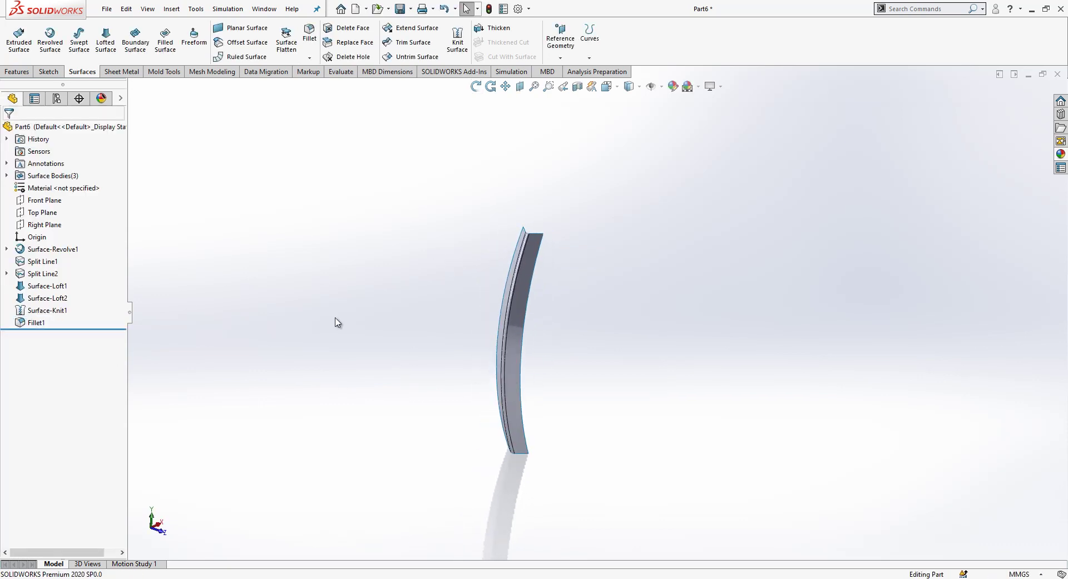
# - Create a reference axis through the origin, perpendicular to the Top Plane
pyautogui.click(47, 239)
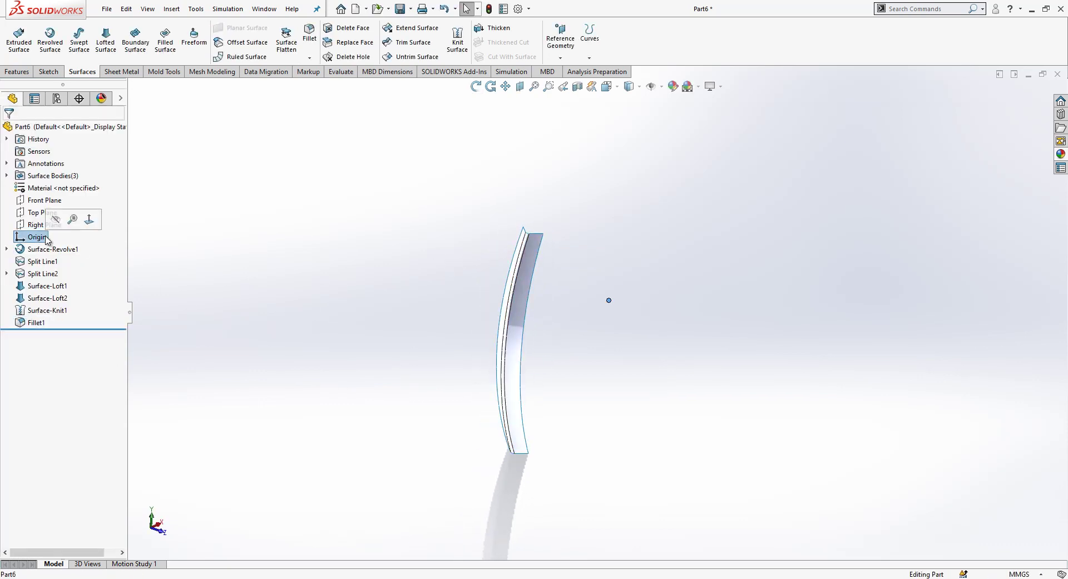
pyautogui.keyDown('ctrl'); pyautogui.click(25, 217); pyautogui.keyUp('ctrl')
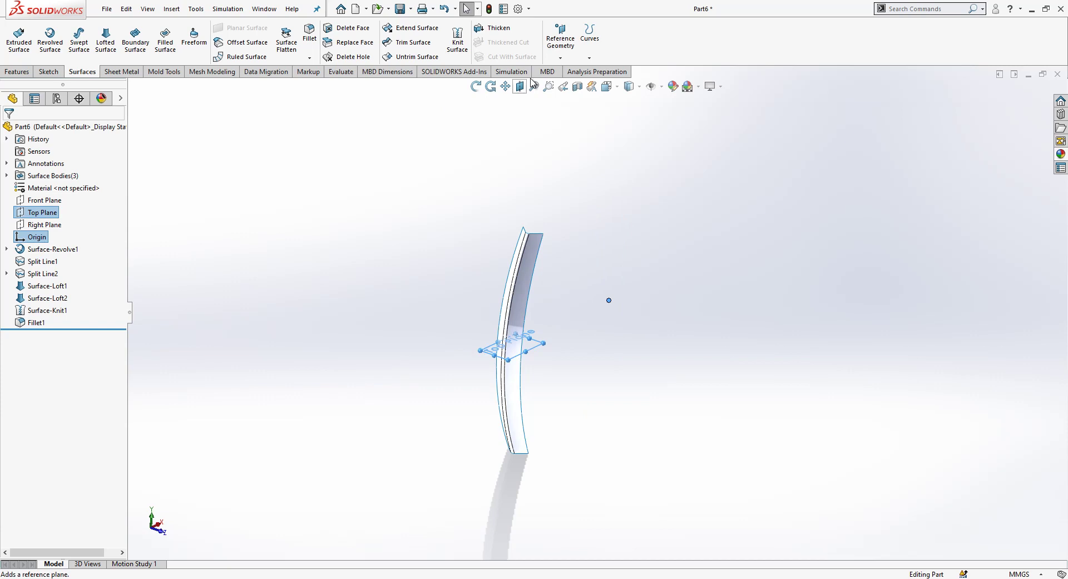
pyautogui.click(561, 57)
pyautogui.click(570, 85)
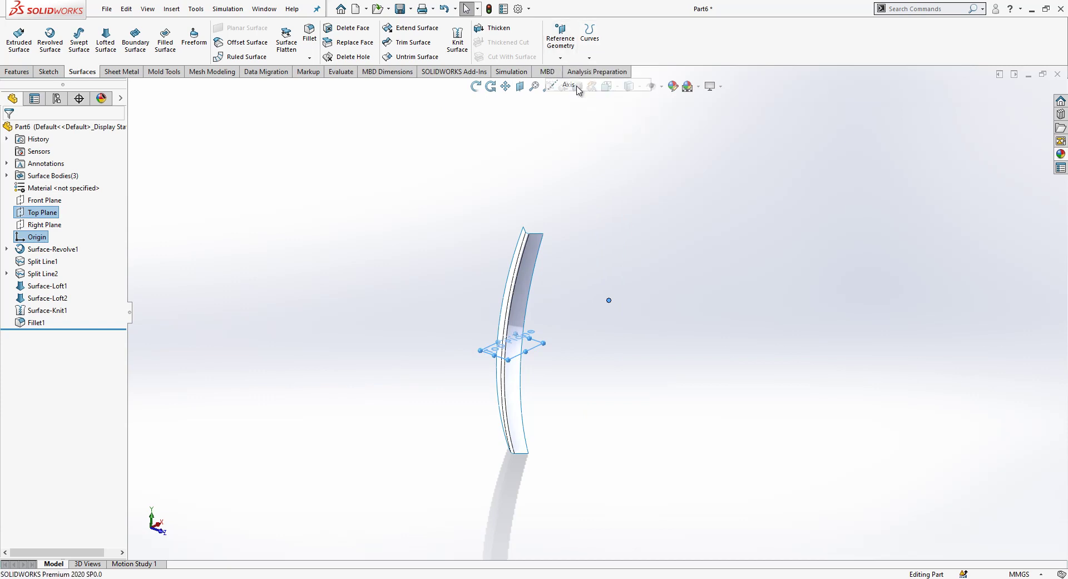
pyautogui.press('Return')
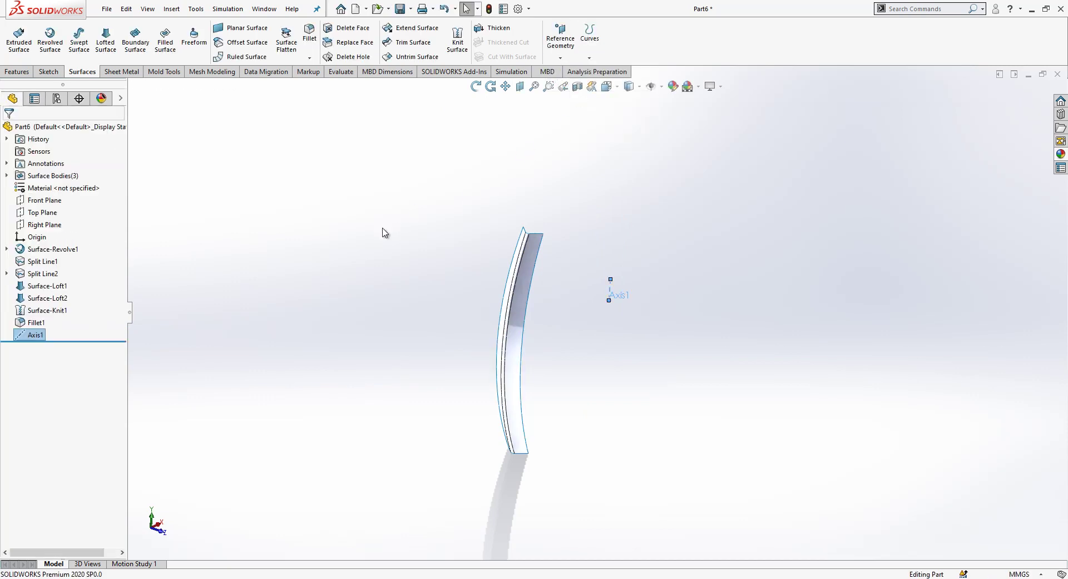
# - Circular-pattern the filleted rib body around the reference axis, with 36 equally spaced instances over 360°
pyautogui.click(36, 335)
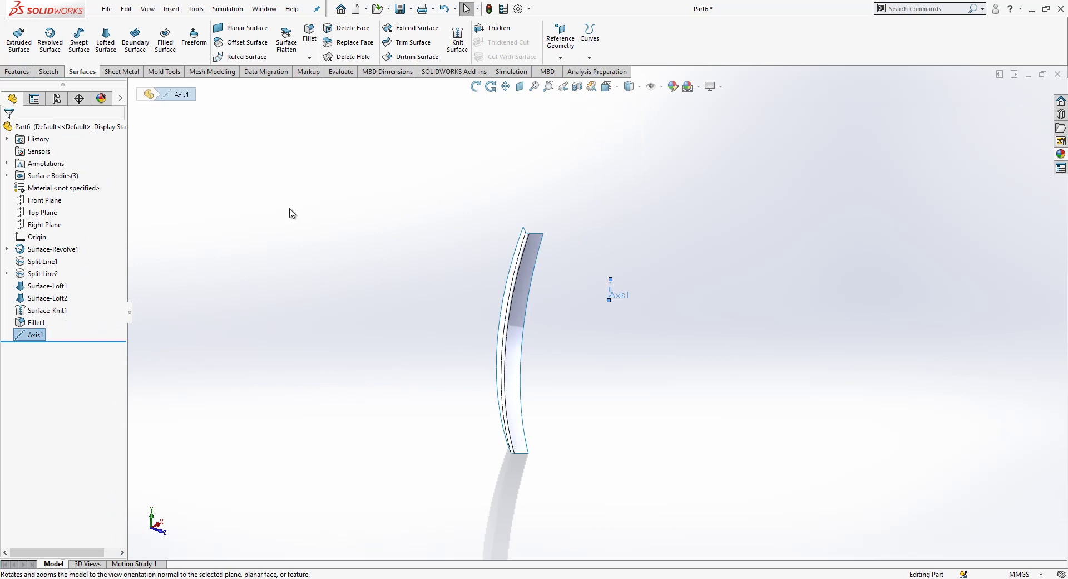
pyautogui.click(17, 72)
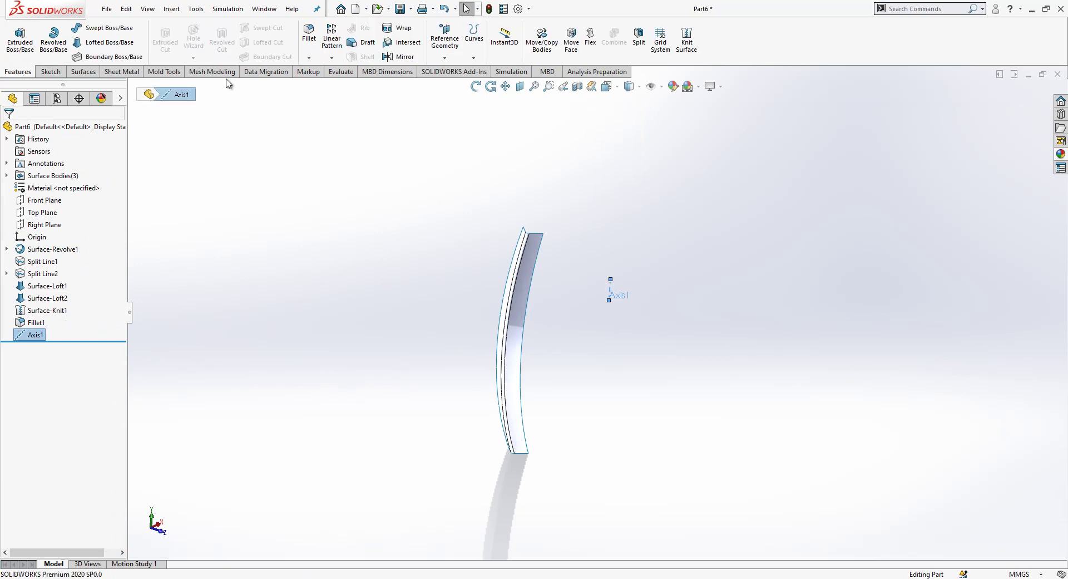
pyautogui.click(332, 58)
pyautogui.click(364, 85)
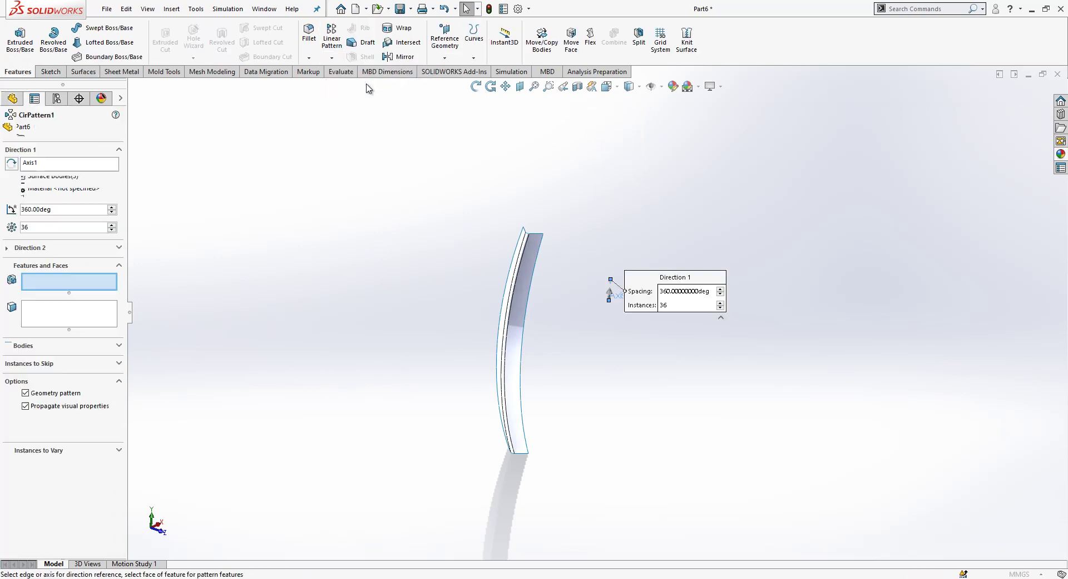
pyautogui.click(31, 346)
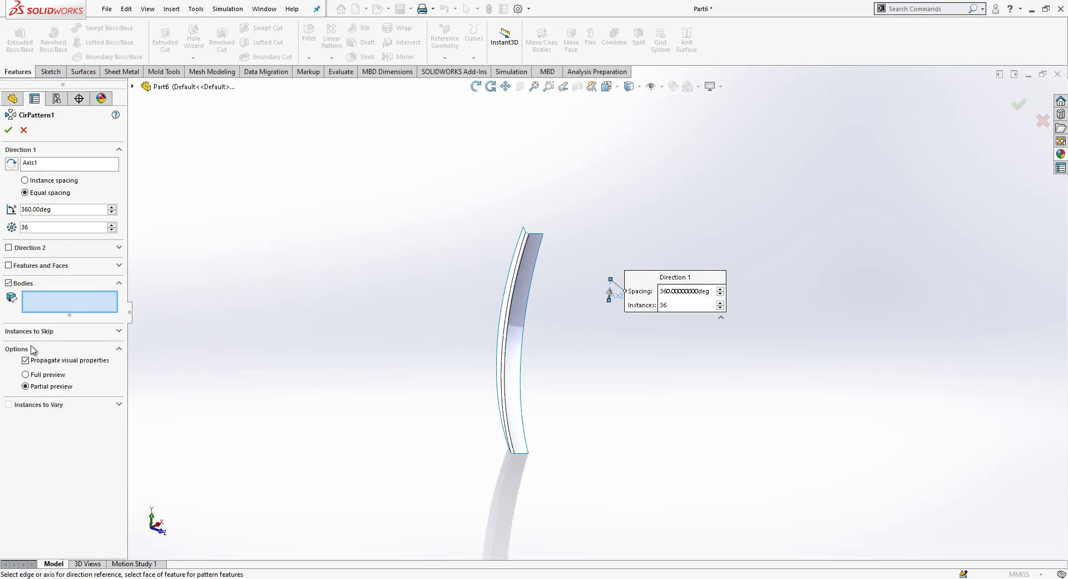
pyautogui.click(528, 287)
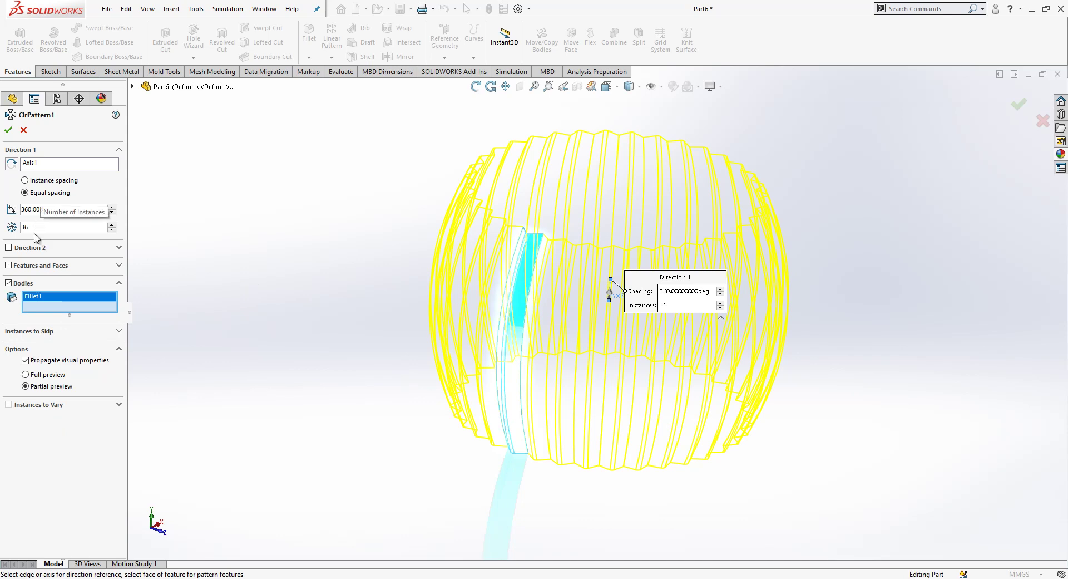
pyautogui.click(8, 131)
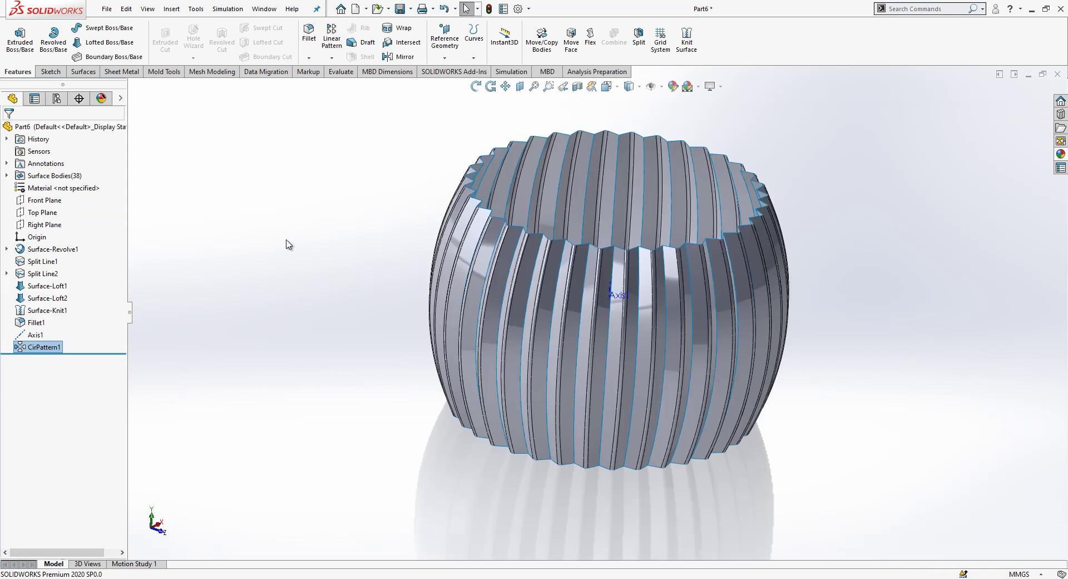
# - Knit all the patterned rib surface bodies into one surface around the pot
pyautogui.moveTo(756, 254); pyautogui.dragTo(622, 312, button='middle')
pyautogui.scroll(1, 622, 312)
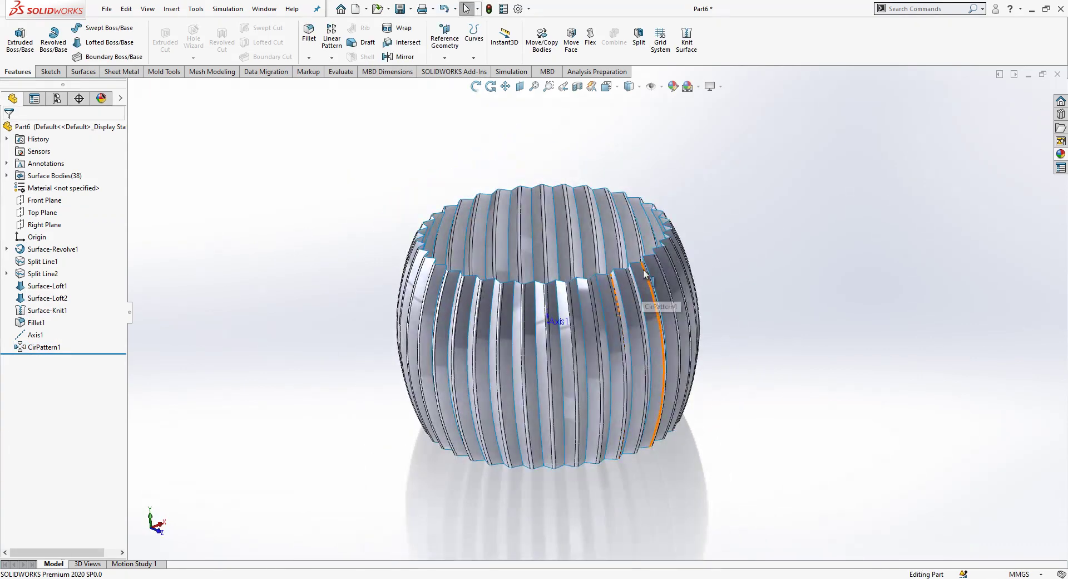
pyautogui.click(84, 71)
pyautogui.click(457, 39)
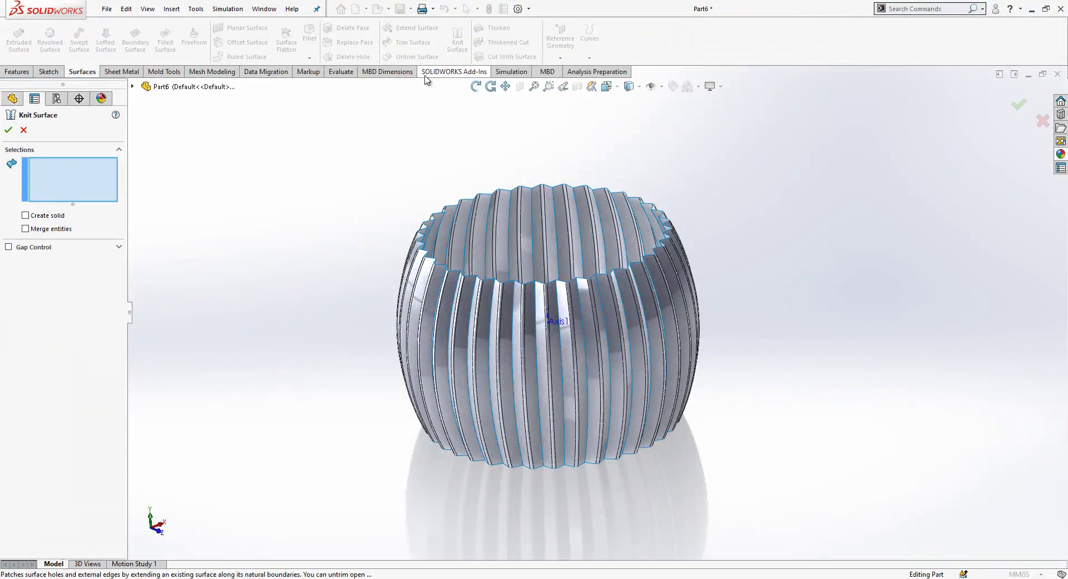
pyautogui.moveTo(832, 157); pyautogui.dragTo(331, 525)
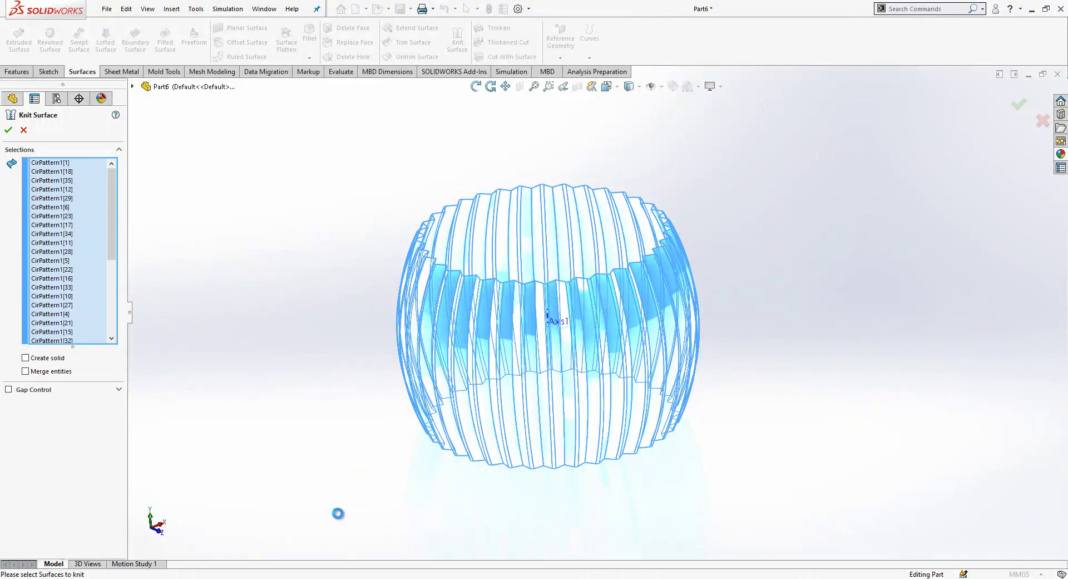
pyautogui.press('Return')
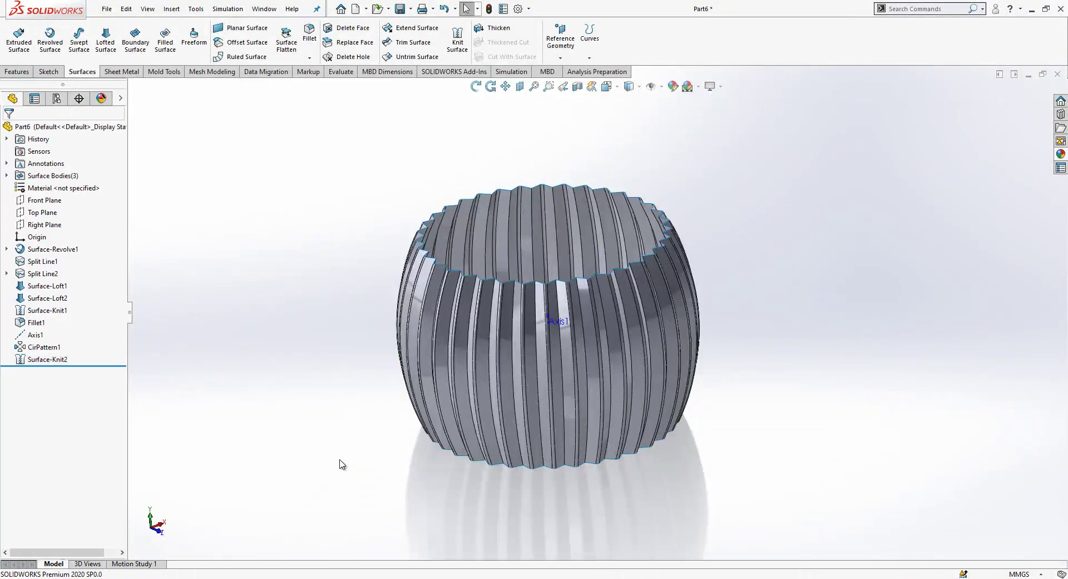
pyautogui.moveTo(693, 312)
pyautogui.mouseDown(button='middle')
pyautogui.moveTo(722, 341)
pyautogui.moveTo(686, 312)
pyautogui.mouseUp(button='middle')
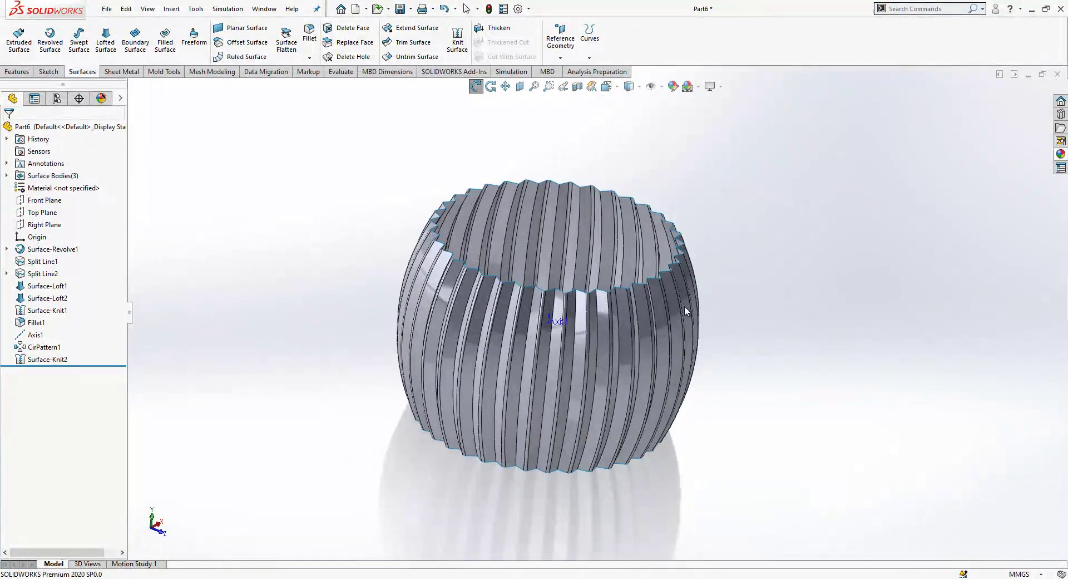
pyautogui.scroll(-2, 682, 201)
pyautogui.rightClick(616, 194)
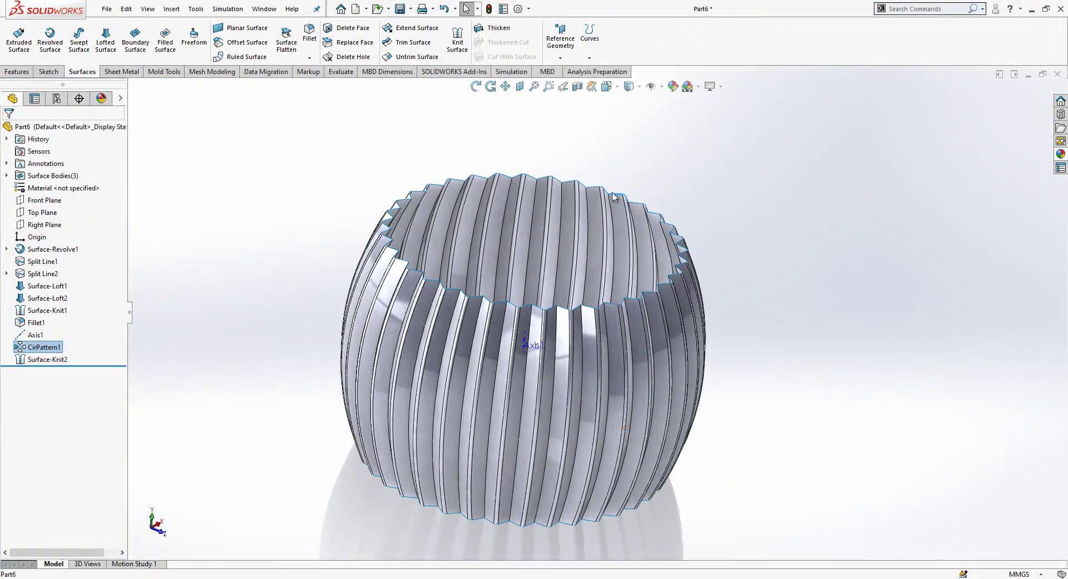
pyautogui.click(649, 215)
pyautogui.press('Escape')
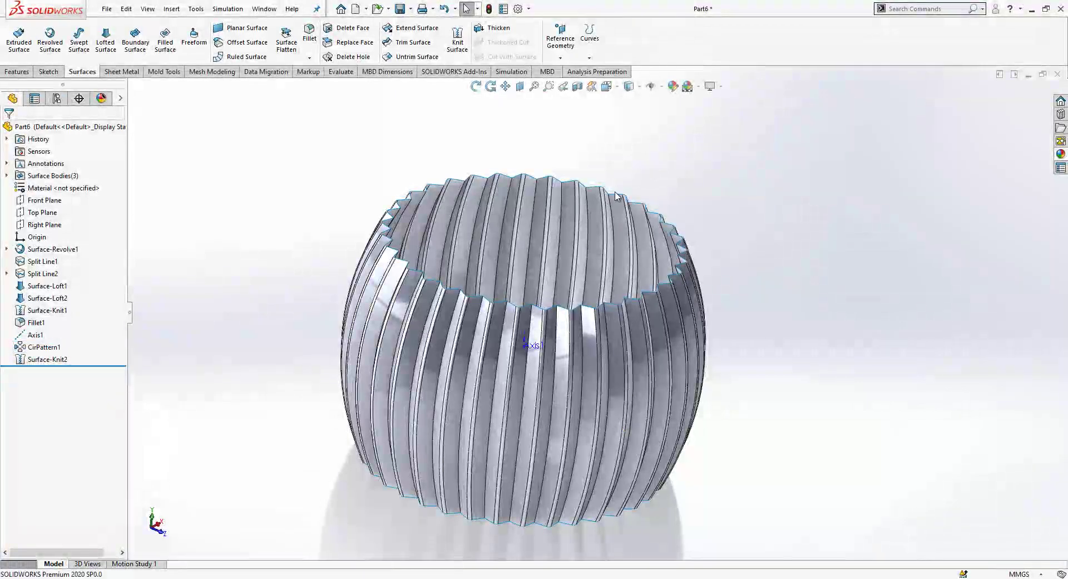
# - Cap the pot's upper opening with a planar surface bounded by the full edge loop of the ribbed rim
pyautogui.rightClick(619, 199)
pyautogui.click(679, 257)
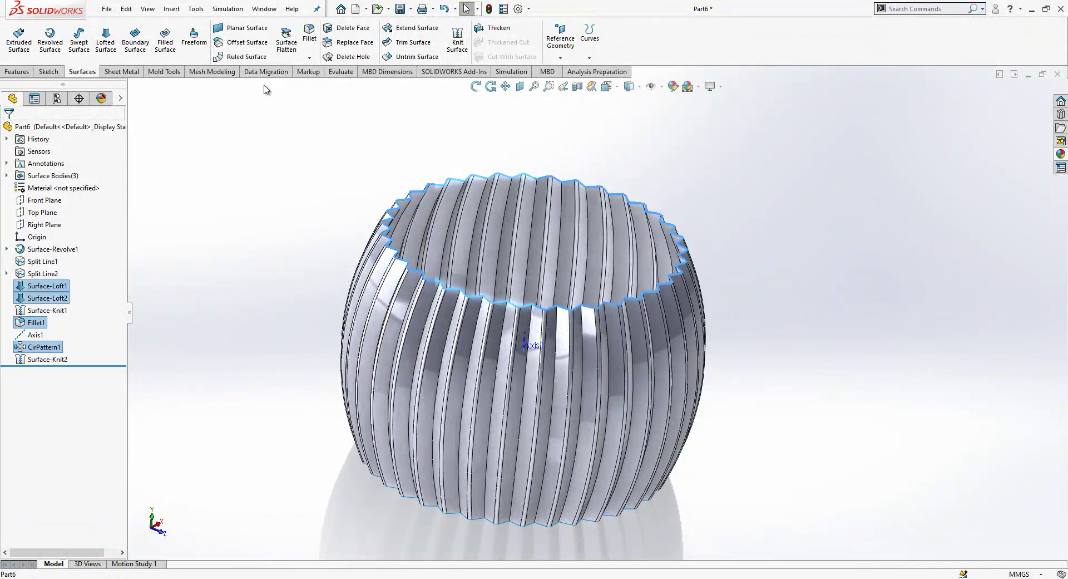
pyautogui.click(245, 28)
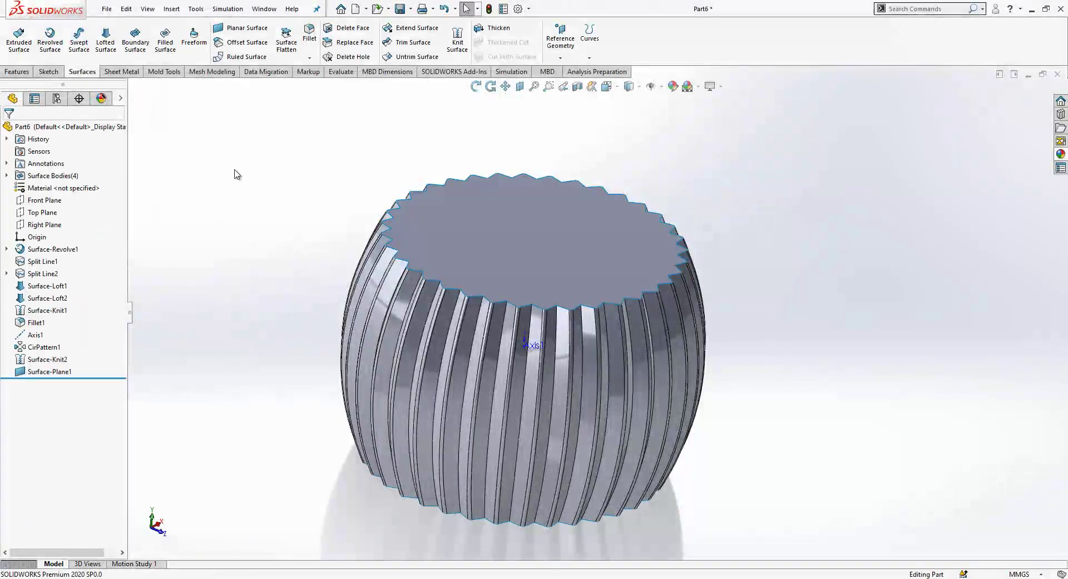
pyautogui.scroll(2, 415, 250)
pyautogui.click(491, 265)
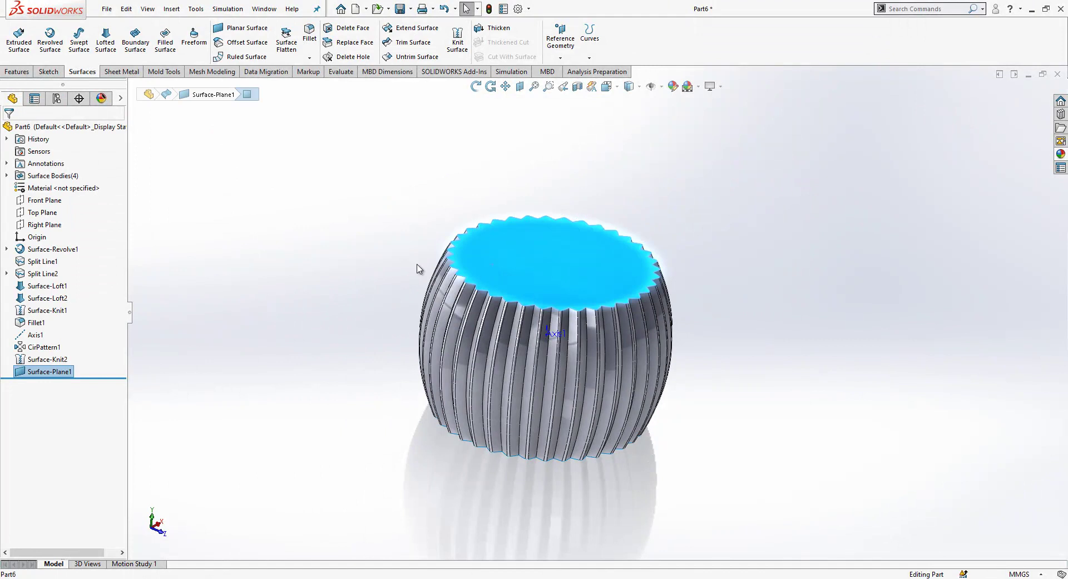
pyautogui.click(333, 263)
pyautogui.rightClick(497, 454)
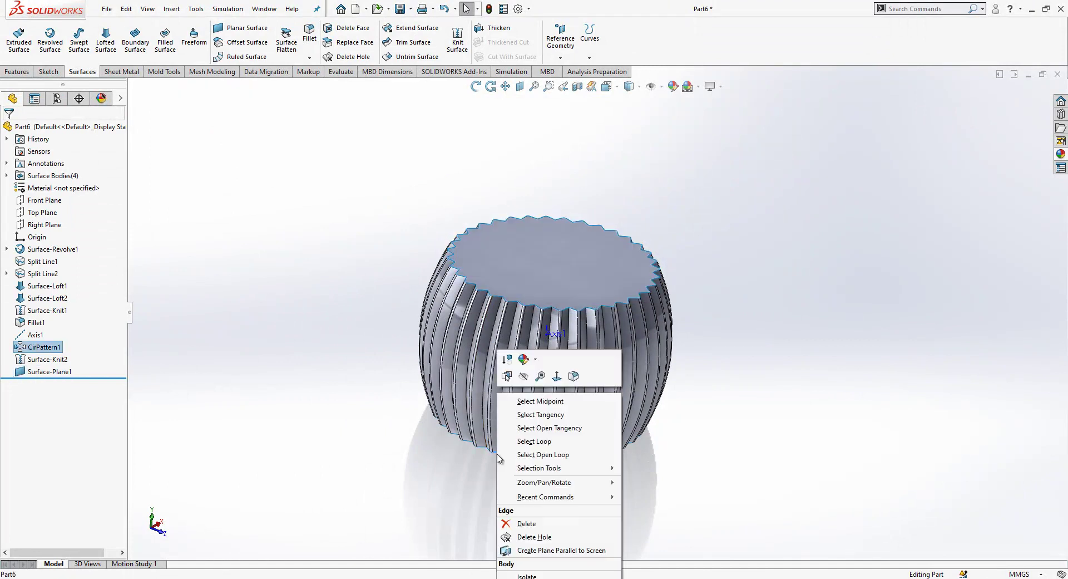
pyautogui.click(359, 431)
# - Start a linear pattern of the planar cap surface body, using the Top Plane as the direction reference
pyautogui.hotkey('ctrl', '1')
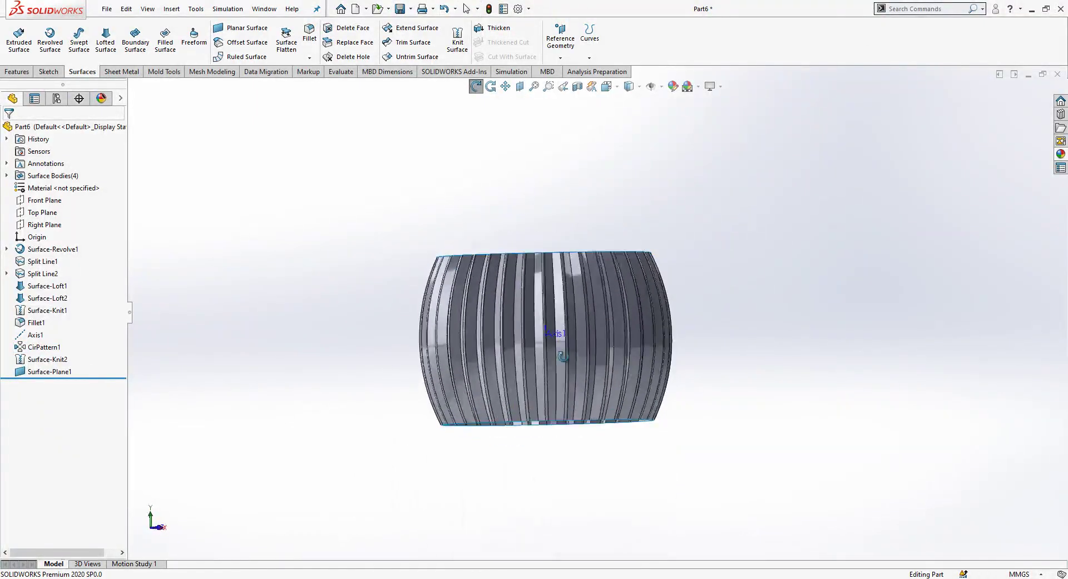
pyautogui.click(17, 71)
pyautogui.click(332, 58)
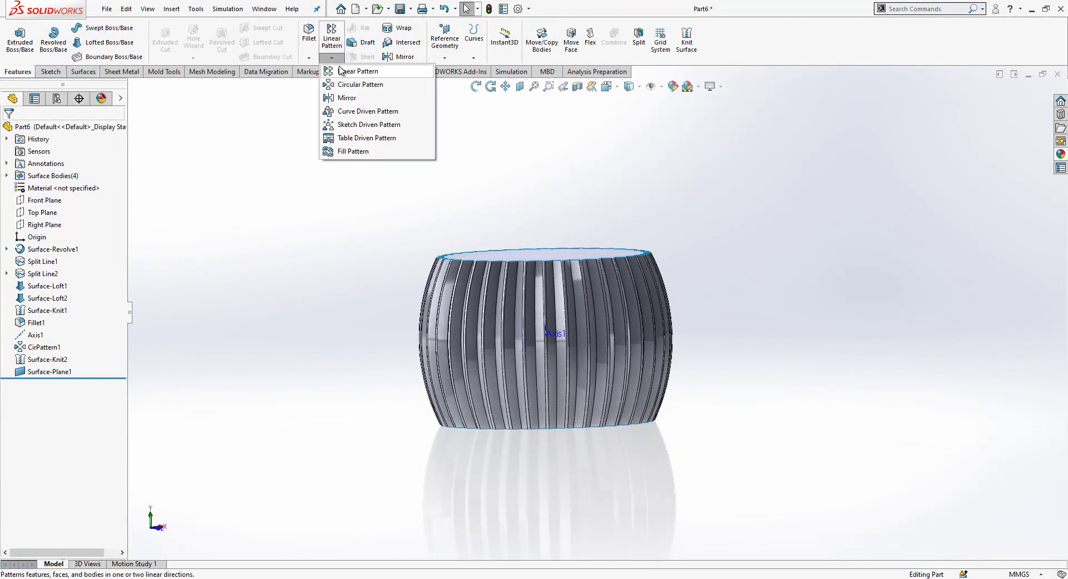
pyautogui.click(357, 72)
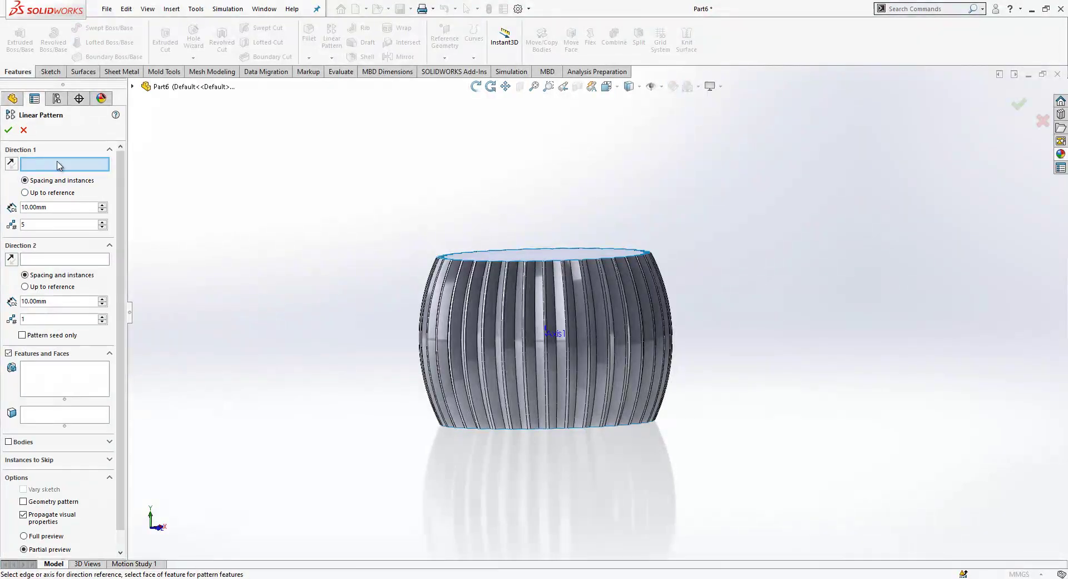
pyautogui.click(133, 86)
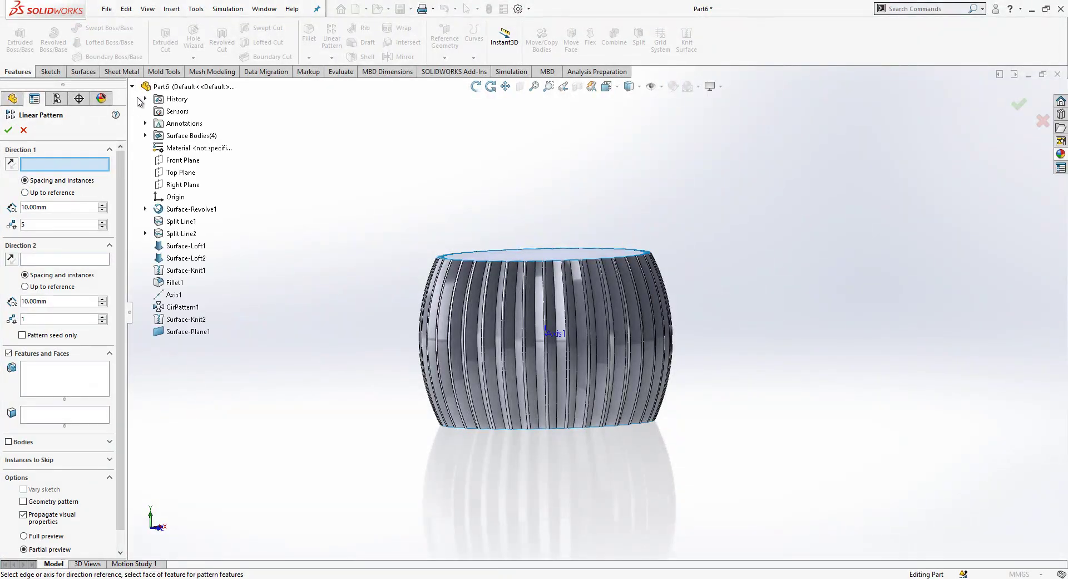
pyautogui.click(180, 172)
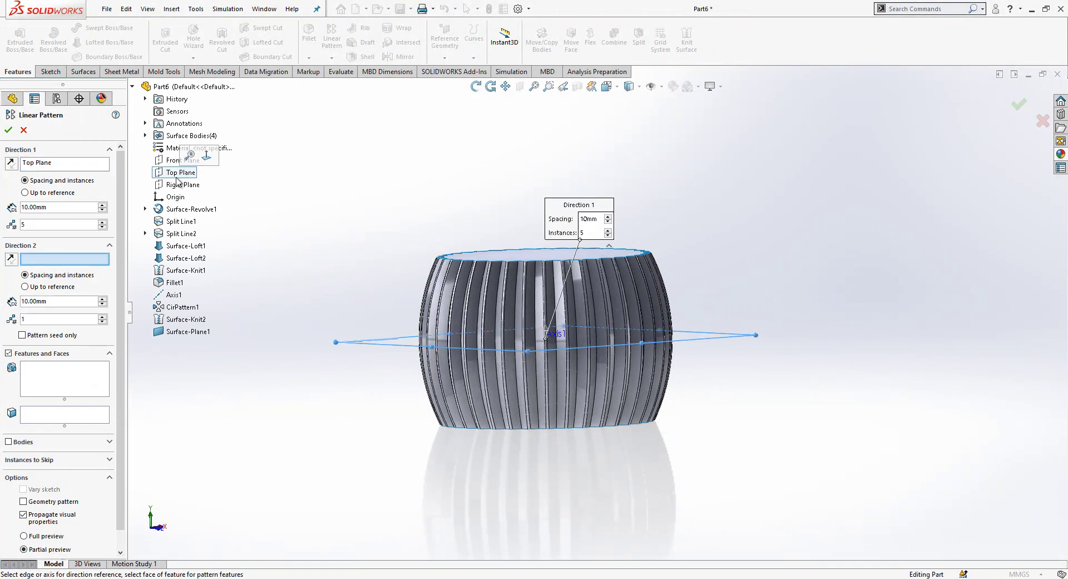
pyautogui.click(23, 441)
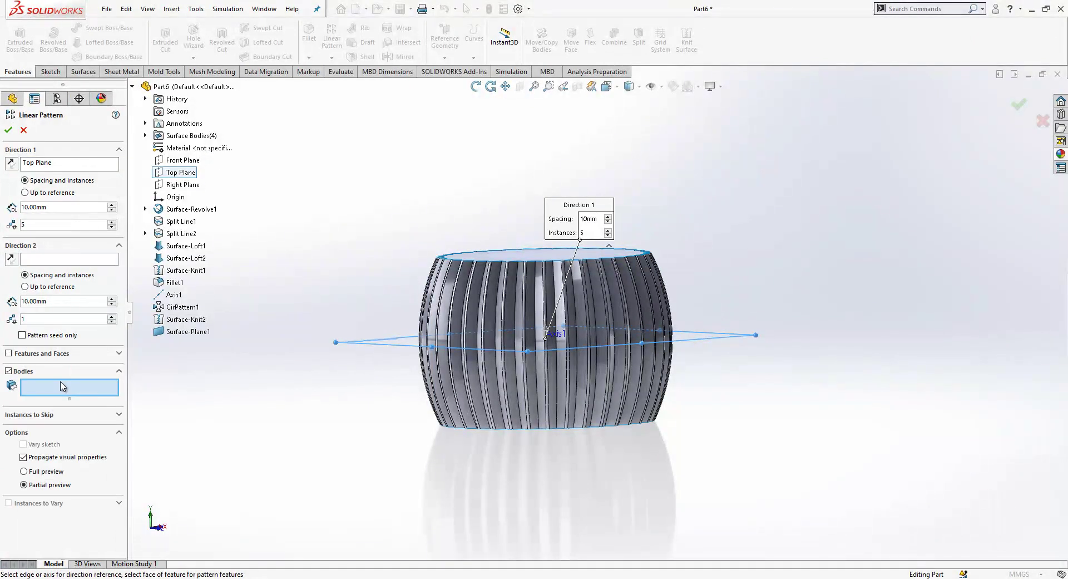
pyautogui.click(483, 256)
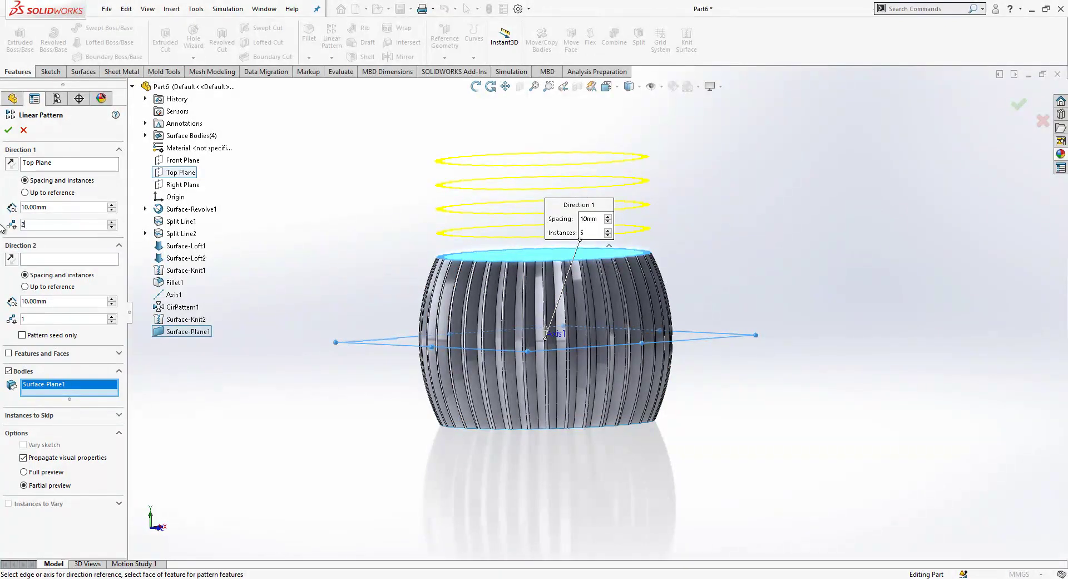
# - Complete the linear pattern with 2 instances at 70 mm spacing, reversed so the copy closes the pot's lower opening
pyautogui.press('Return')
pyautogui.click(30, 210)
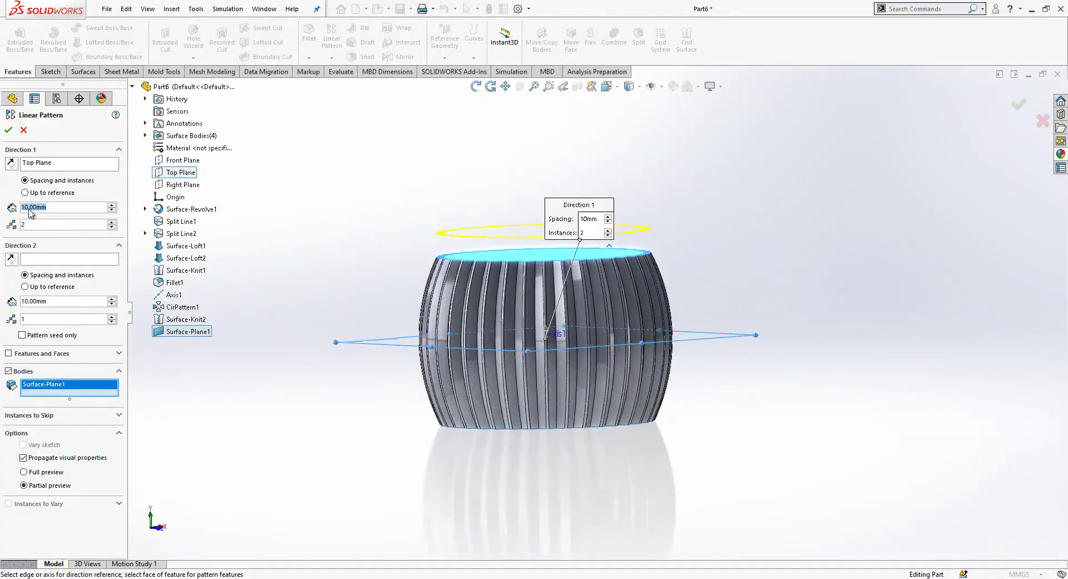
pyautogui.write('70')
pyautogui.press('Return')
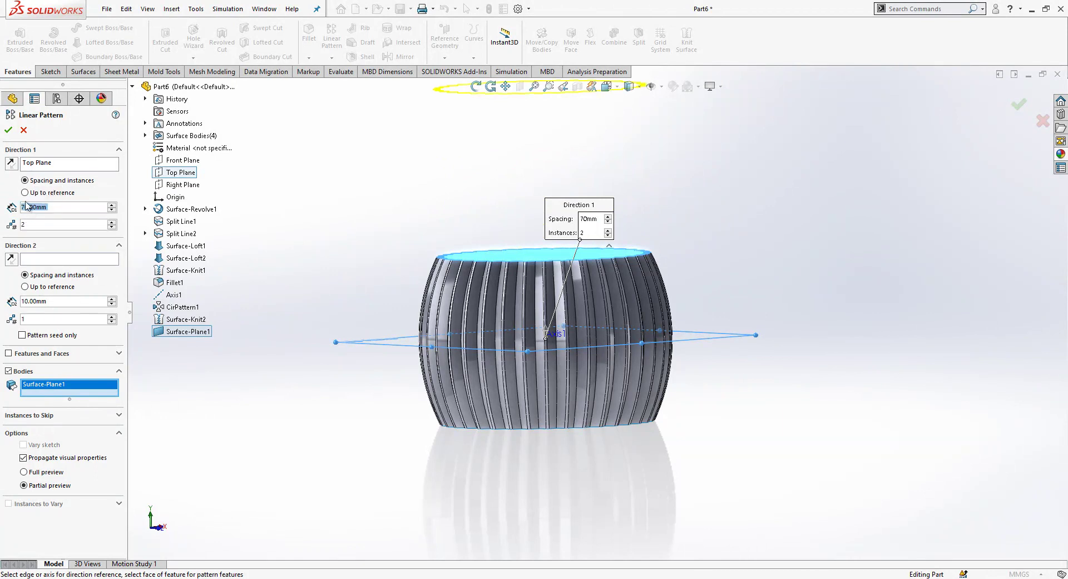
pyautogui.click(11, 165)
pyautogui.press('Return')
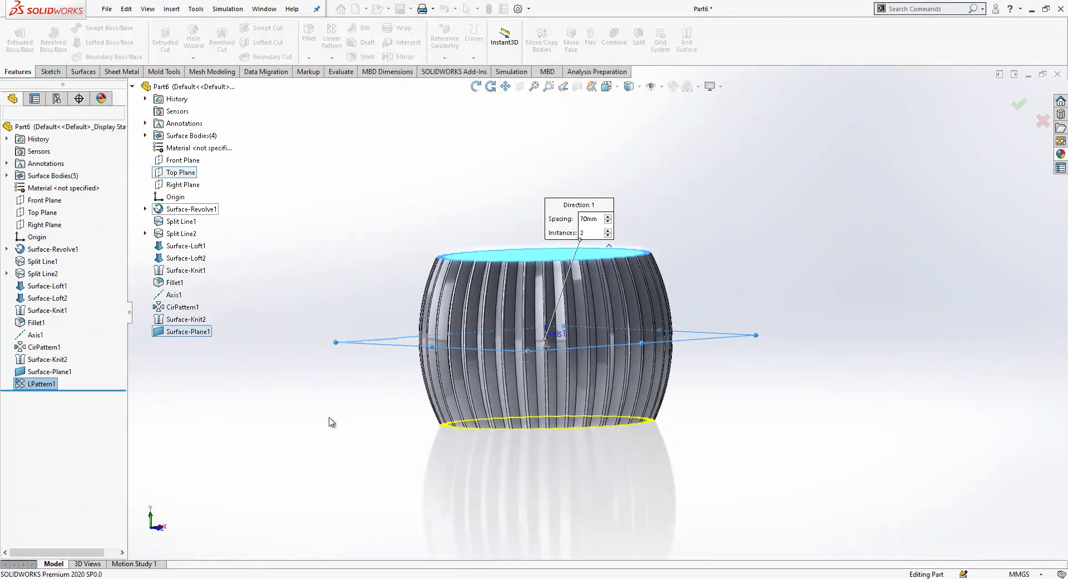
# - Knit the upper cap, the ribbed wall and the patterned lower cap into one closed solid body
pyautogui.moveTo(481, 405); pyautogui.dragTo(640, 312, button='middle')
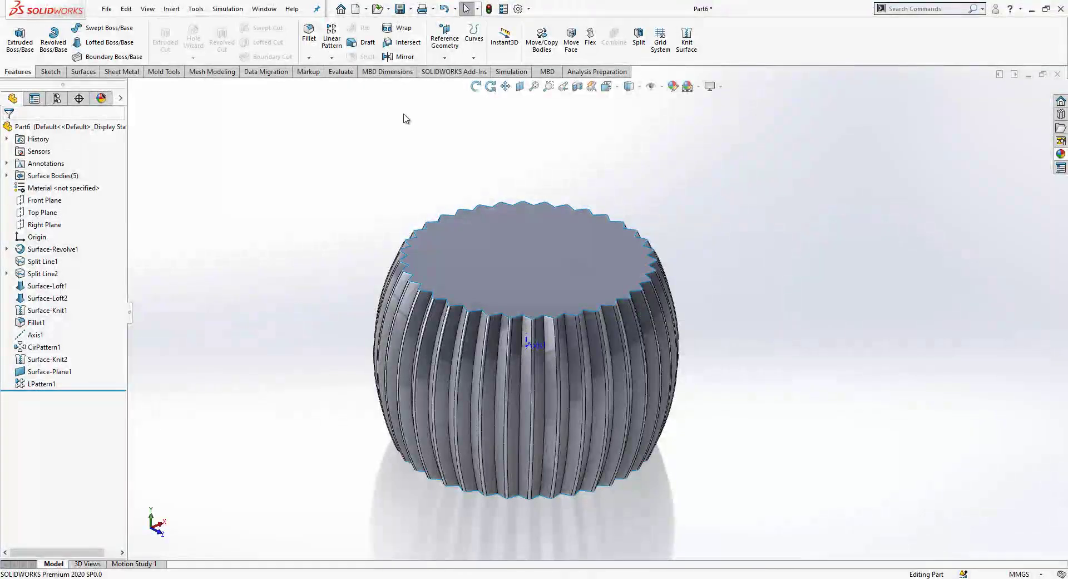
pyautogui.click(88, 75)
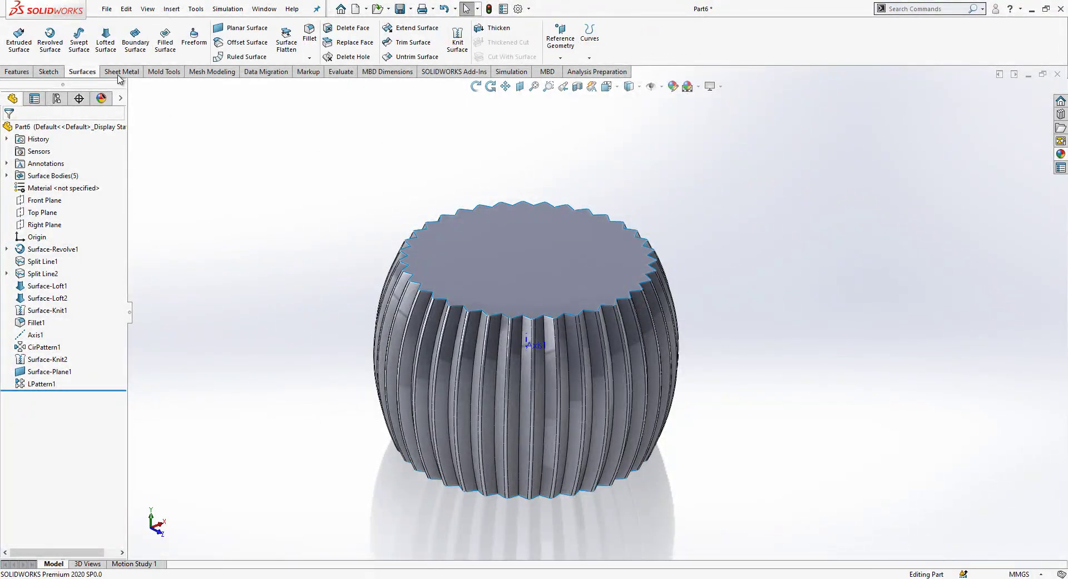
pyautogui.click(458, 49)
pyautogui.click(489, 256)
pyautogui.click(468, 361)
pyautogui.moveTo(468, 410); pyautogui.dragTo(473, 310, button='middle')
pyautogui.click(517, 438)
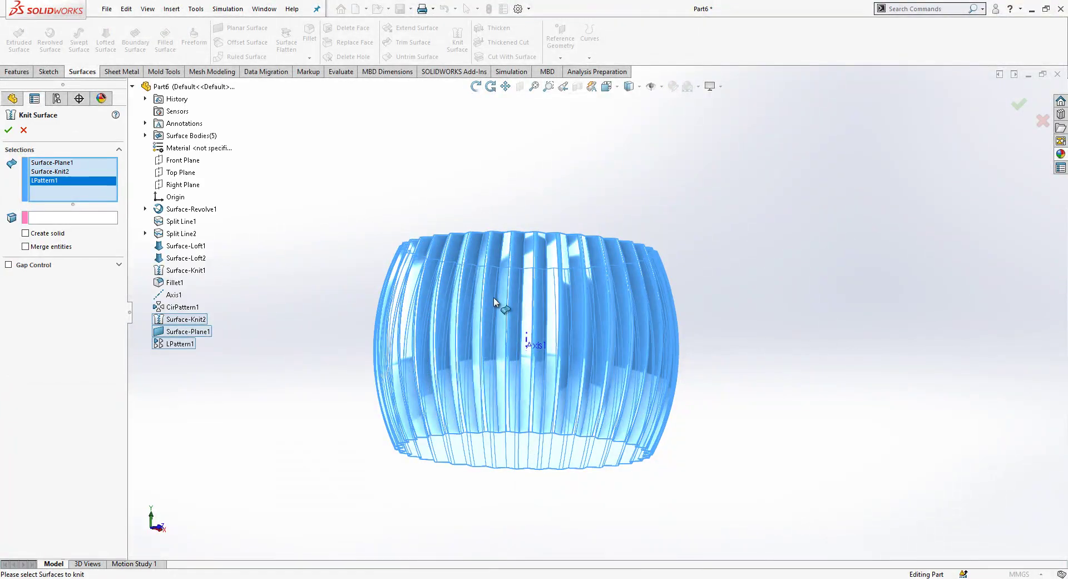
pyautogui.moveTo(513, 344); pyautogui.dragTo(499, 413, button='middle')
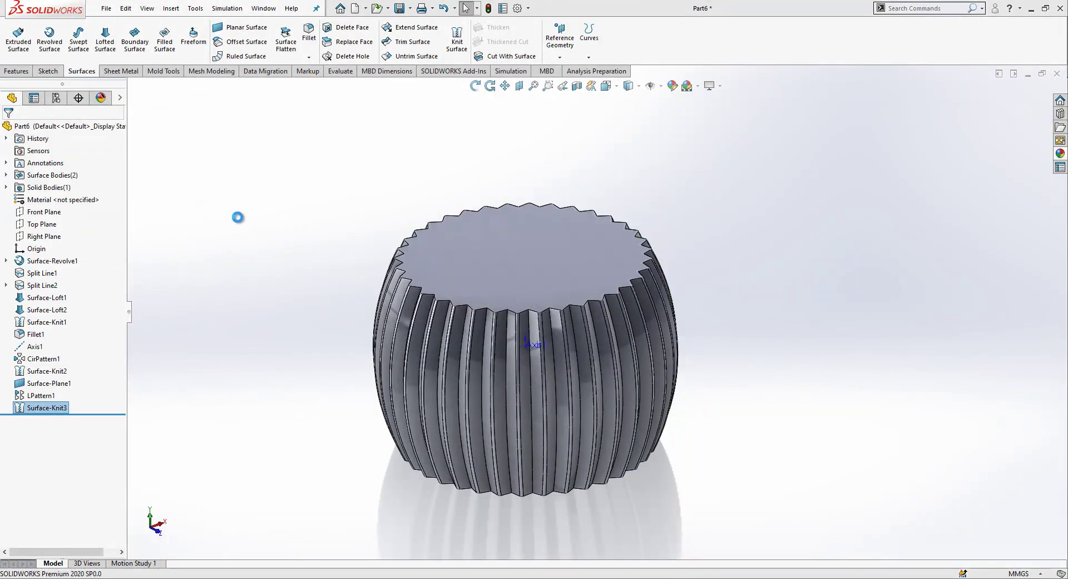
# - Examine which solid and surface bodies the part contains and inspect the knitted pot
pyautogui.click(49, 187)
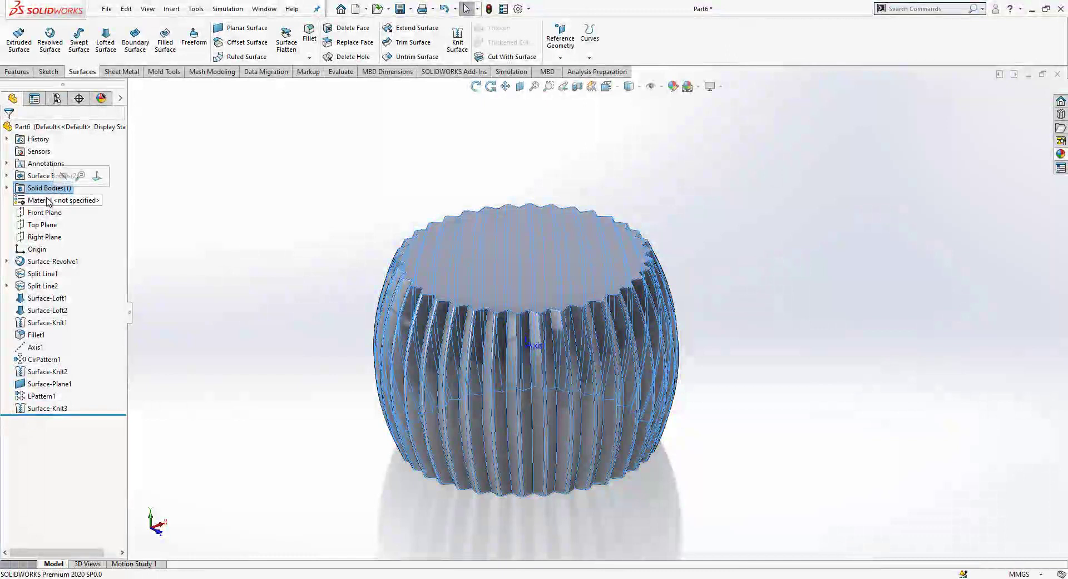
pyautogui.click(201, 238)
pyautogui.click(53, 175)
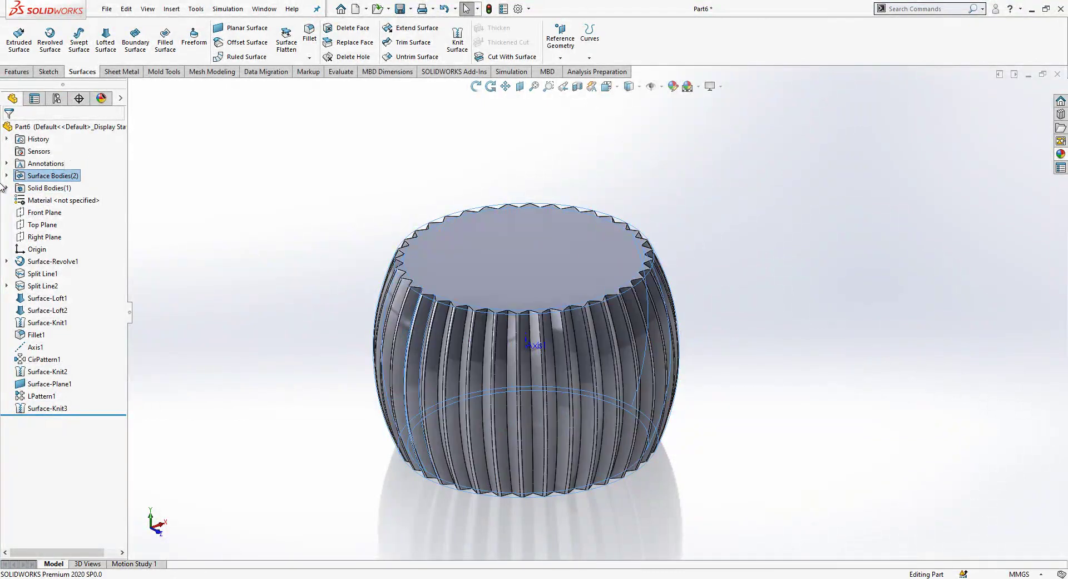
pyautogui.click(7, 176)
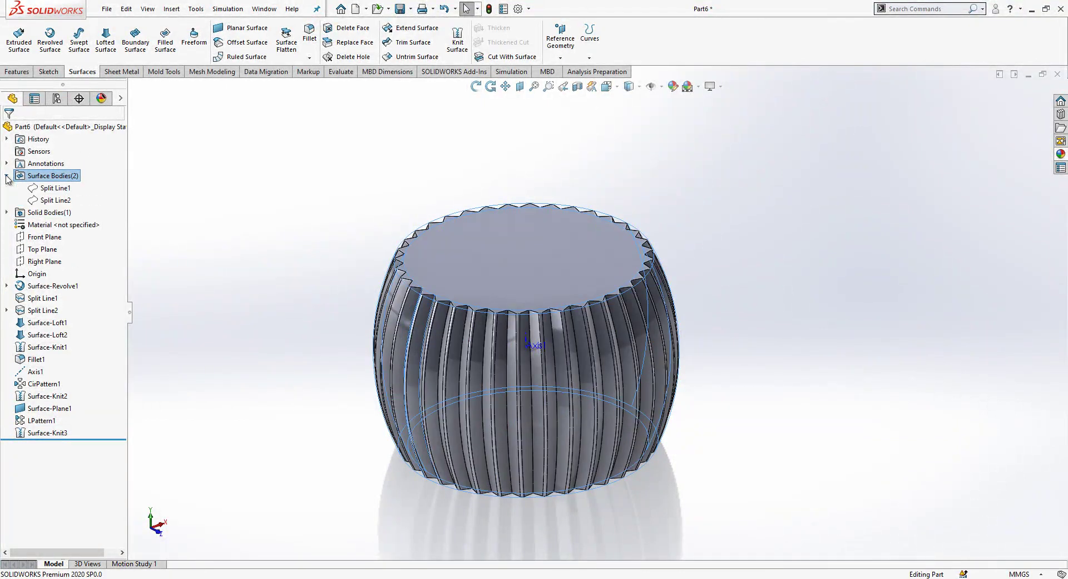
pyautogui.click(7, 176)
pyautogui.click(49, 189)
pyautogui.click(254, 248)
pyautogui.moveTo(520, 408); pyautogui.dragTo(561, 399, button='middle')
pyautogui.scroll(-1, 594, 384)
pyautogui.scroll(1, 594, 385)
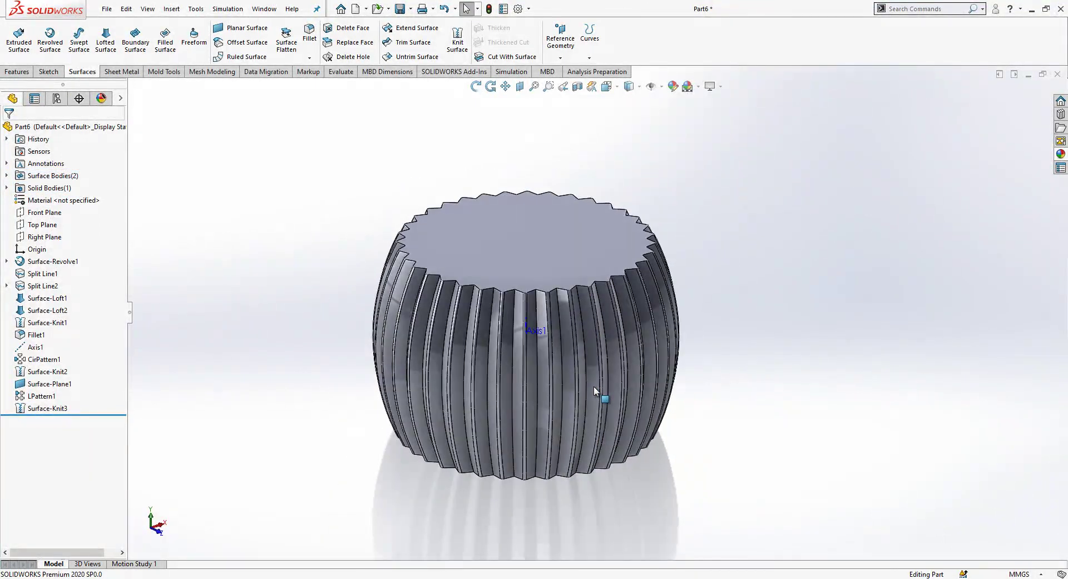
# - Fillet the valley edges between the ribs around the solid pot with a 1 mm radius
pyautogui.scroll(-2, 595, 387)
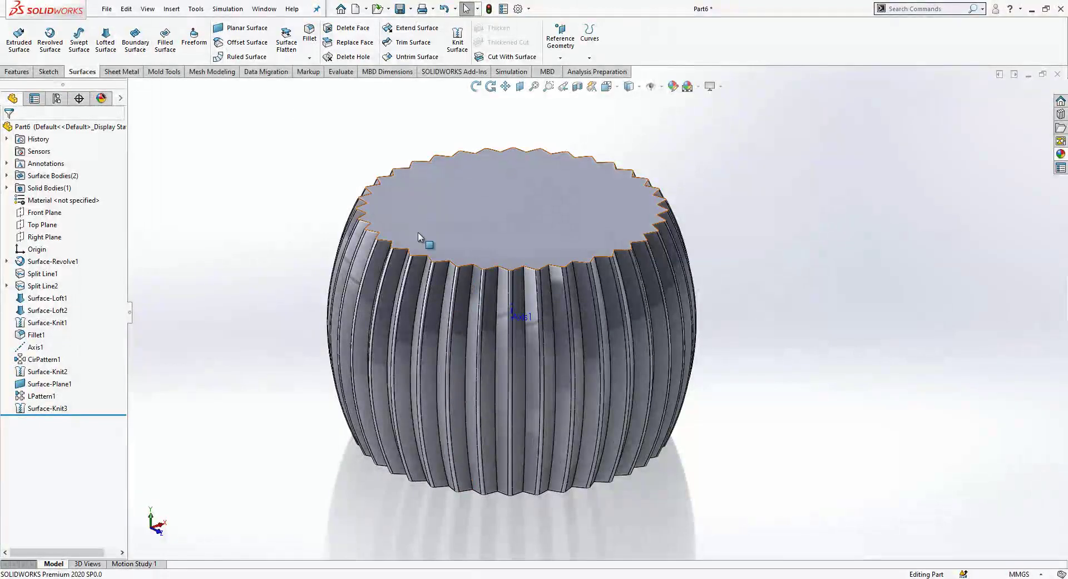
pyautogui.click(472, 283)
pyautogui.click(496, 284)
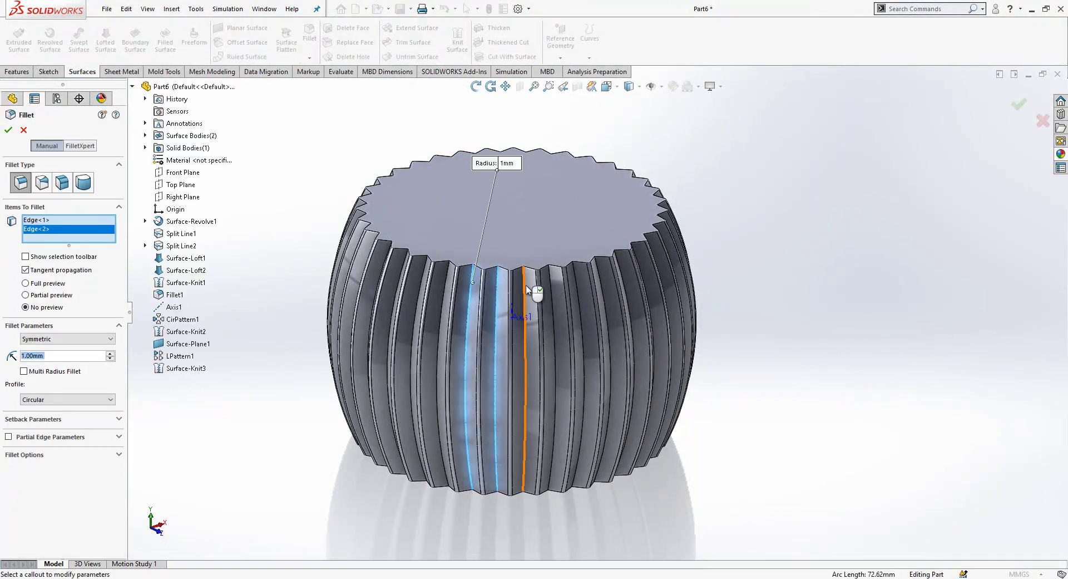
pyautogui.click(526, 285)
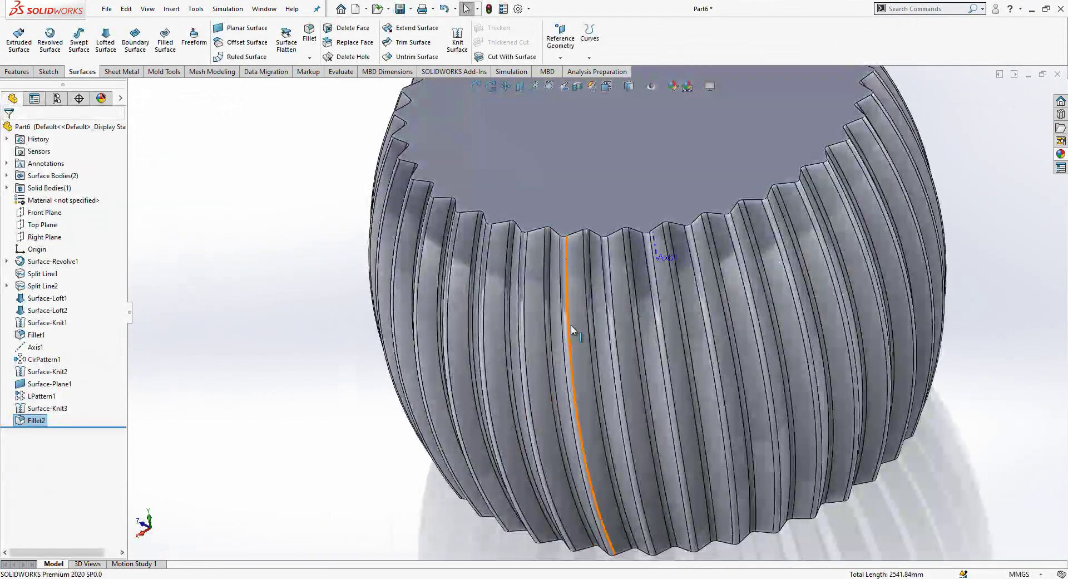
pyautogui.moveTo(572, 328); pyautogui.dragTo(629, 324, button='middle')
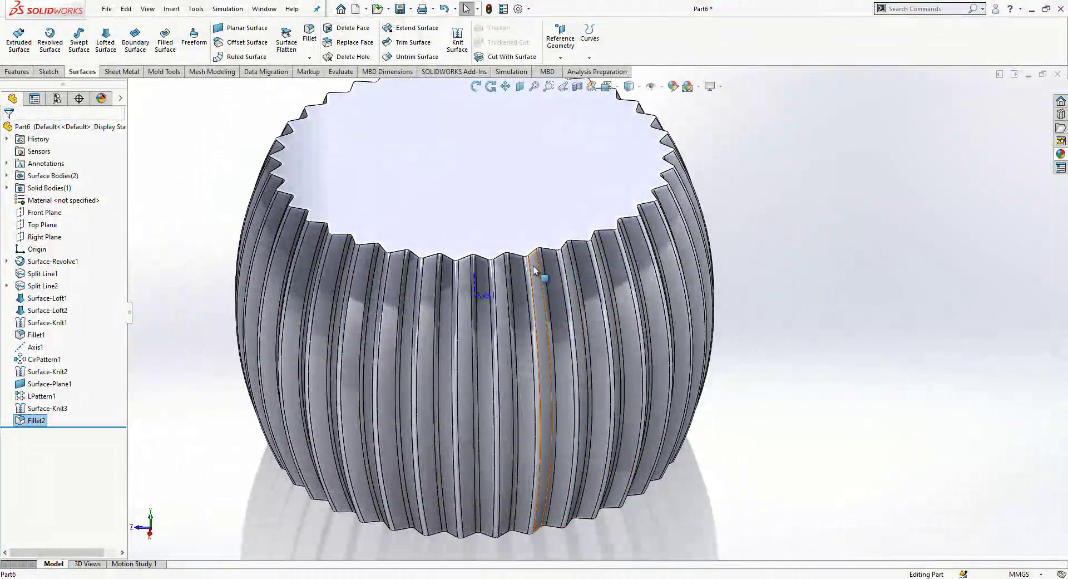
pyautogui.scroll(2, 541, 278)
pyautogui.moveTo(564, 350); pyautogui.dragTo(510, 326, button='middle')
pyautogui.click(538, 304)
pyautogui.click(589, 269)
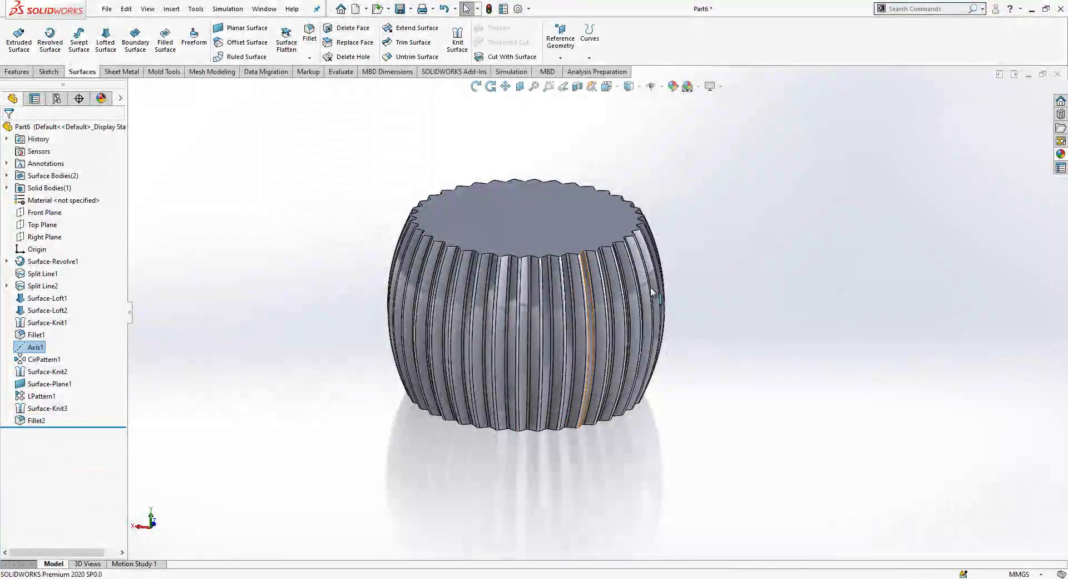
# - Show the hidden Split Line1 surface body, with the pot viewed normal to the Front Plane
pyautogui.click(44, 213)
pyautogui.click(103, 200)
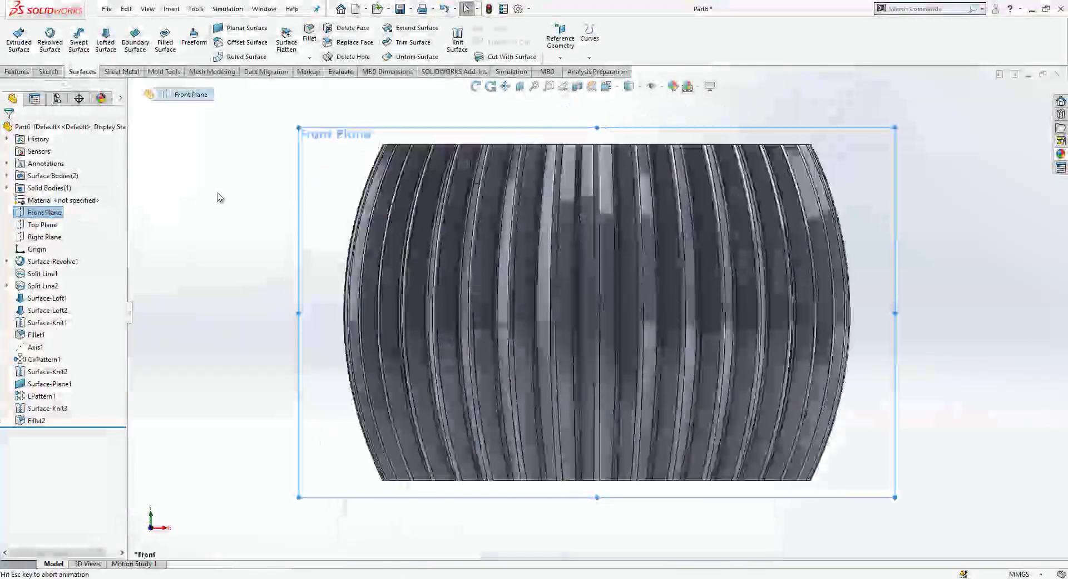
pyautogui.click(258, 255)
pyautogui.scroll(2, 304, 289)
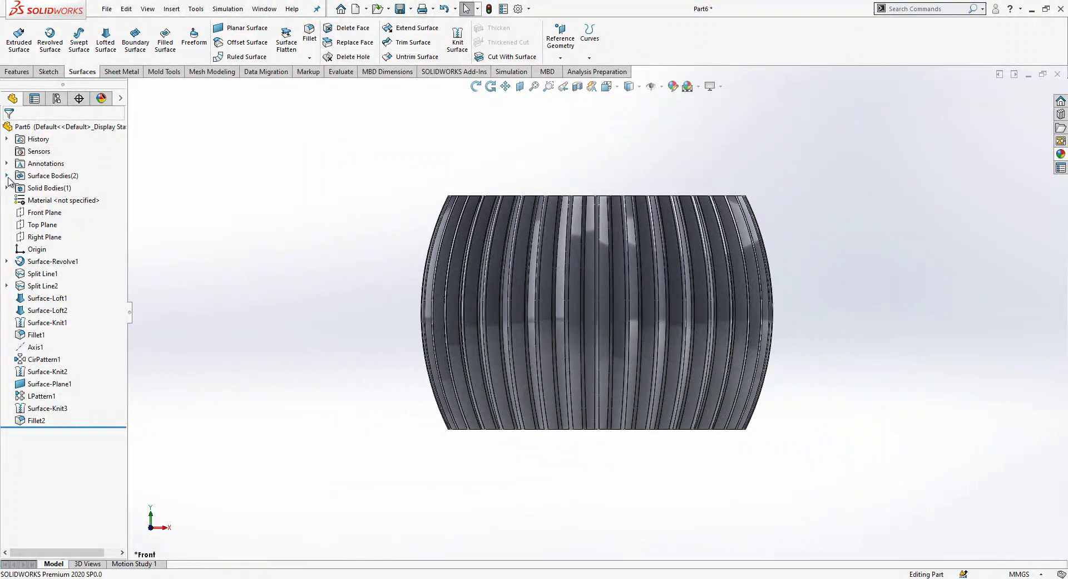
pyautogui.click(7, 176)
pyautogui.click(51, 188)
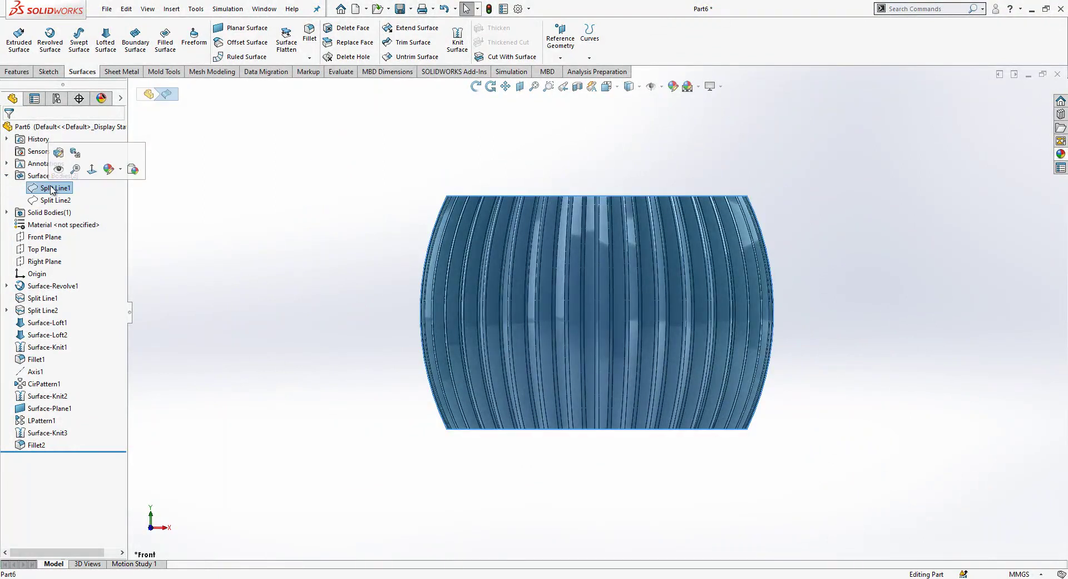
pyautogui.click(59, 168)
pyautogui.click(289, 229)
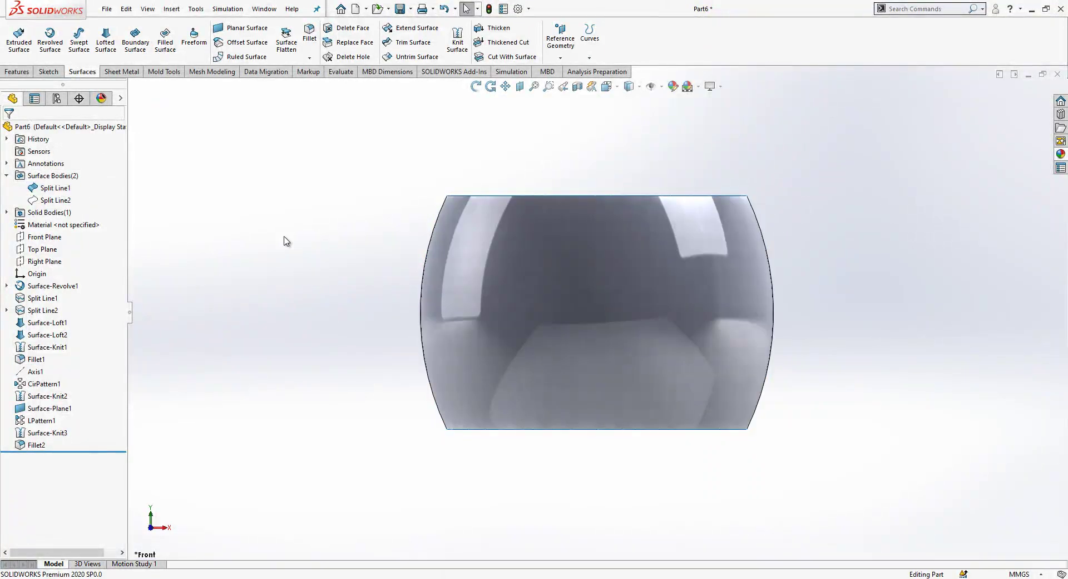
# - Start a sketch on the Front Plane and draw a slanted line about 147 mm long across the whole pot, passing just below the origin
pyautogui.click(58, 240)
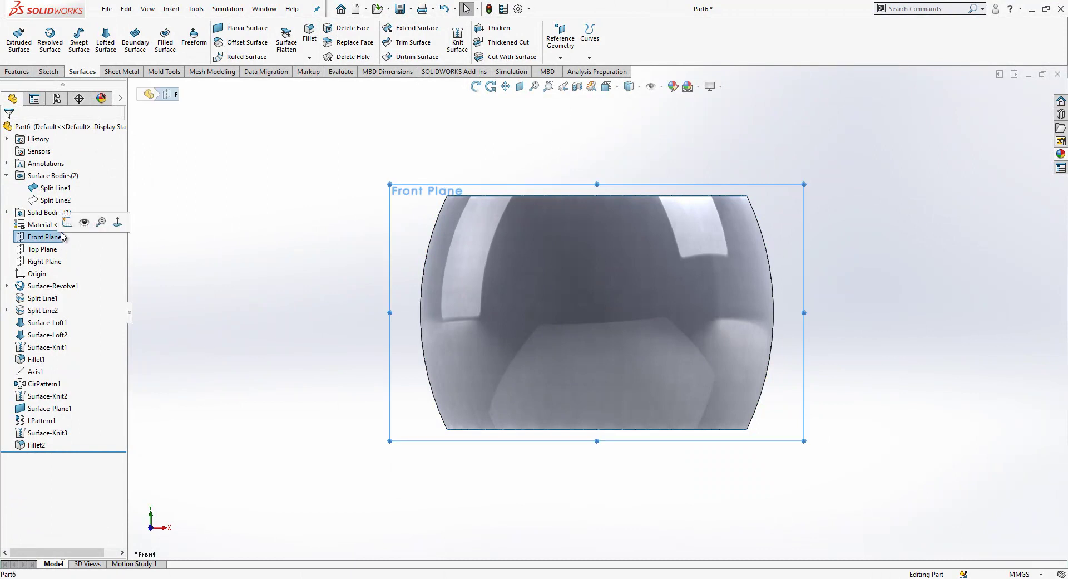
pyautogui.click(67, 223)
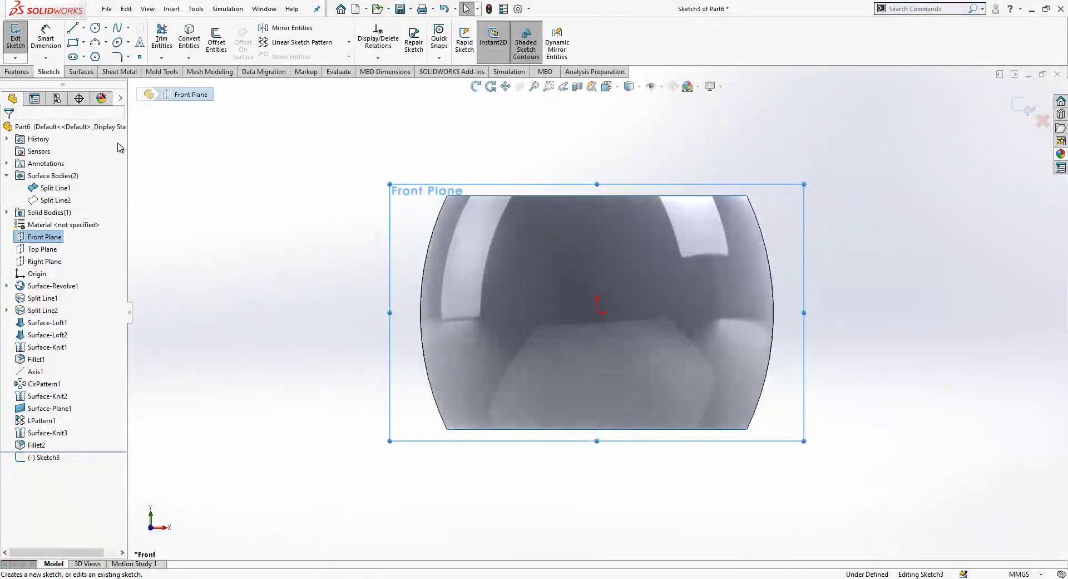
pyautogui.click(72, 28)
pyautogui.click(344, 363)
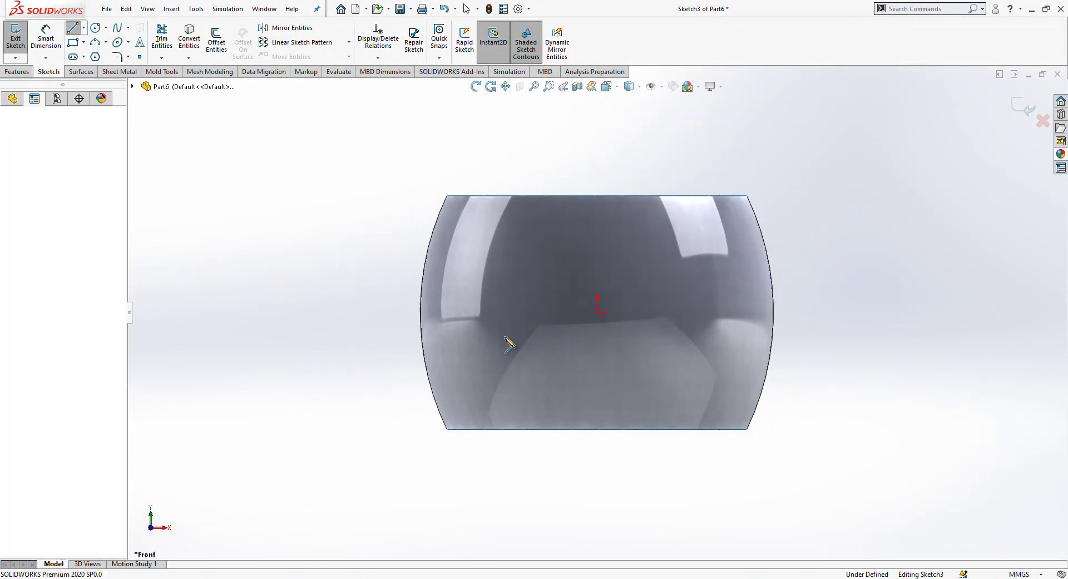
pyautogui.click(835, 299)
pyautogui.press('Escape')
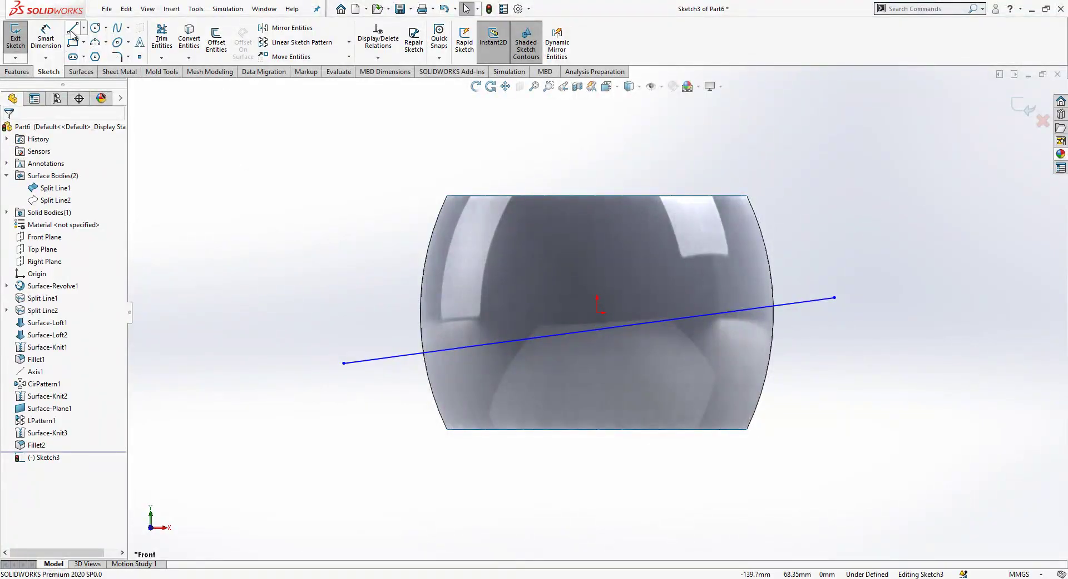
# - Draw a vertical construction line from the midpoint of the pot's bottom edge up to the midpoint of the slanted line
pyautogui.click(73, 29)
pyautogui.click(597, 428)
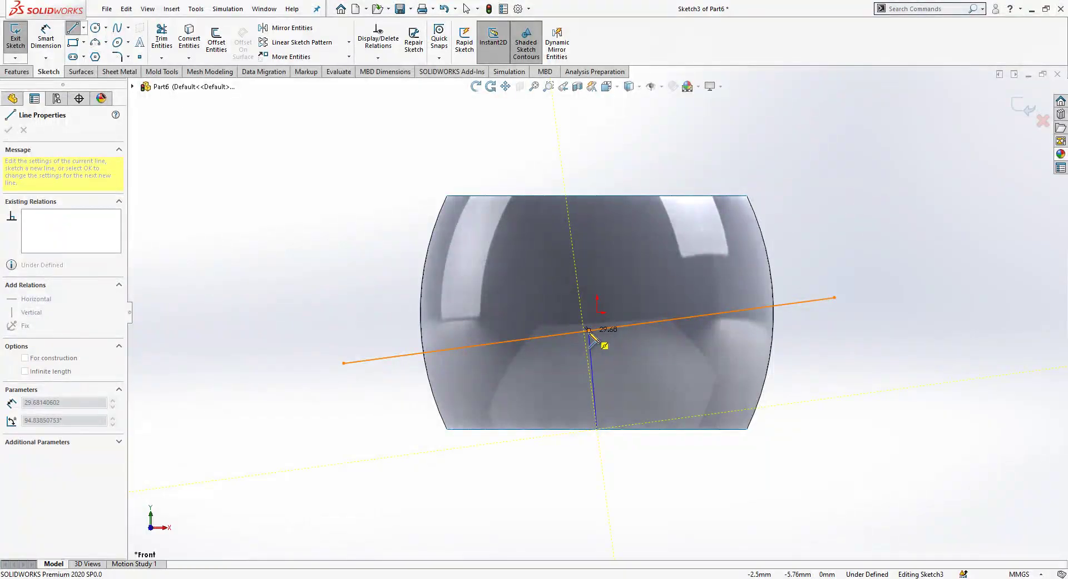
pyautogui.click(589, 331)
pyautogui.press('Escape')
pyautogui.click(590, 336)
pyautogui.click(638, 306)
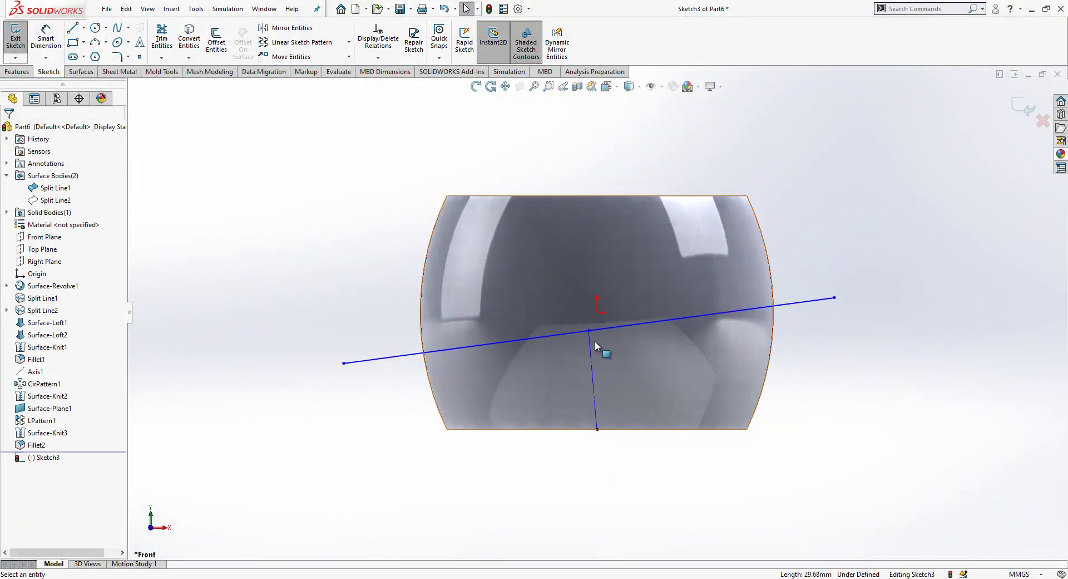
pyautogui.click(590, 344)
pyautogui.click(635, 299)
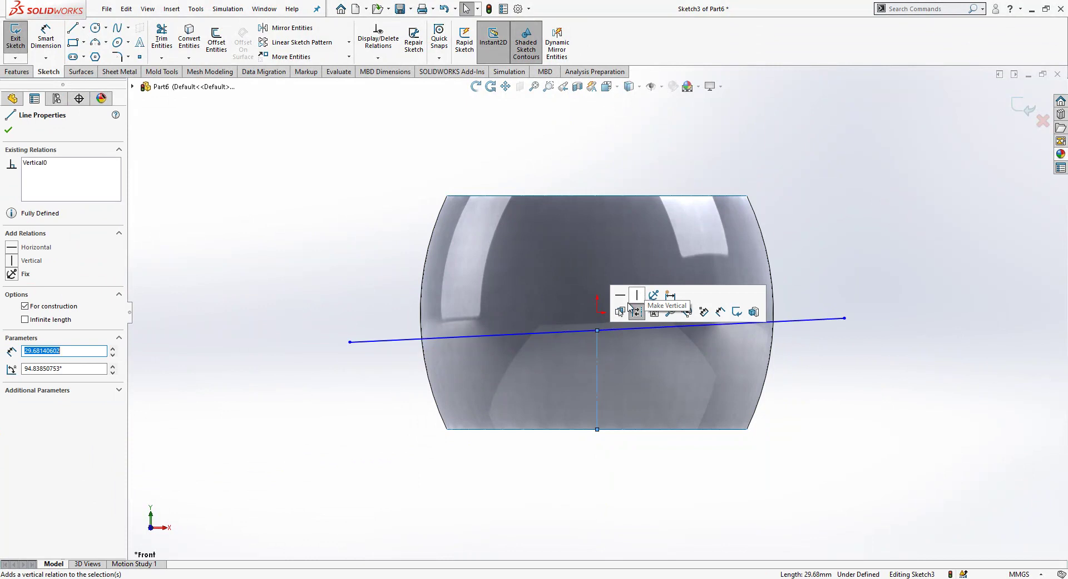
pyautogui.press('Escape')
# - Tilt the slanted line more steeply and dimension its angle to the vertical construction line as 105°
pyautogui.moveTo(350, 342); pyautogui.dragTo(366, 378)
pyautogui.click(47, 39)
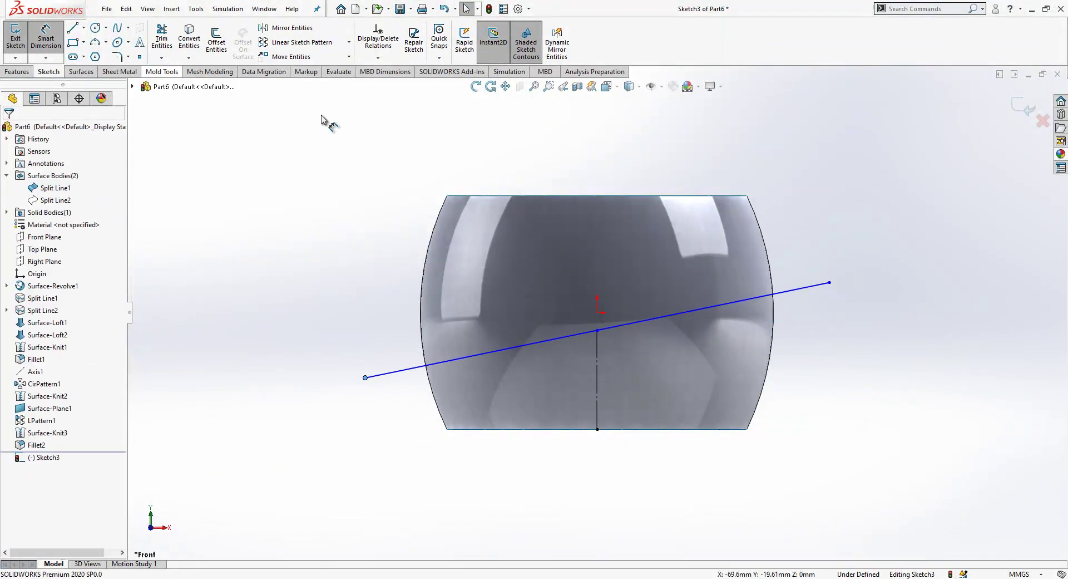
pyautogui.click(604, 329)
pyautogui.click(598, 341)
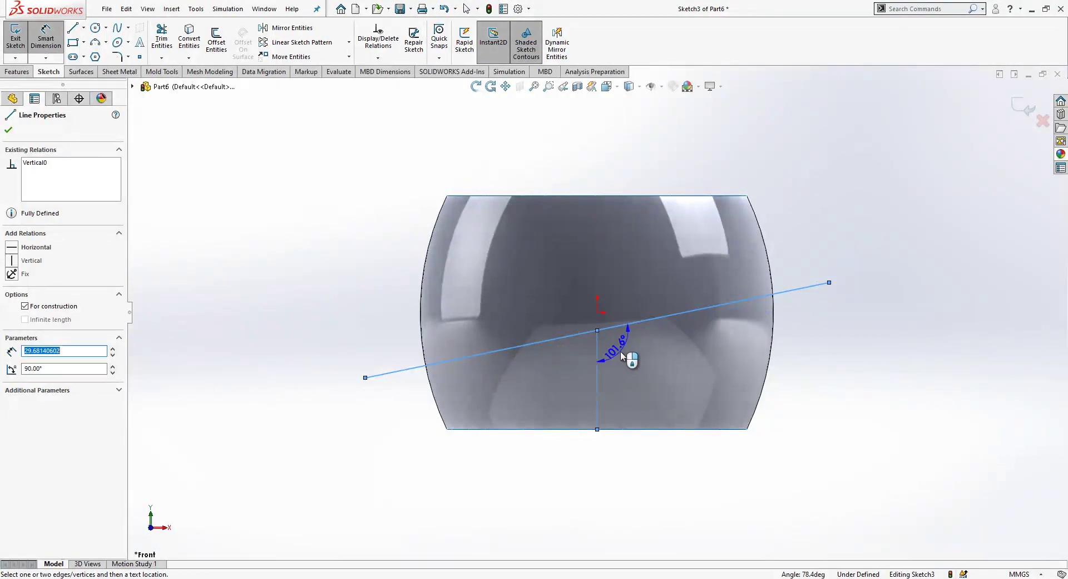
pyautogui.click(632, 348)
pyautogui.press('Return')
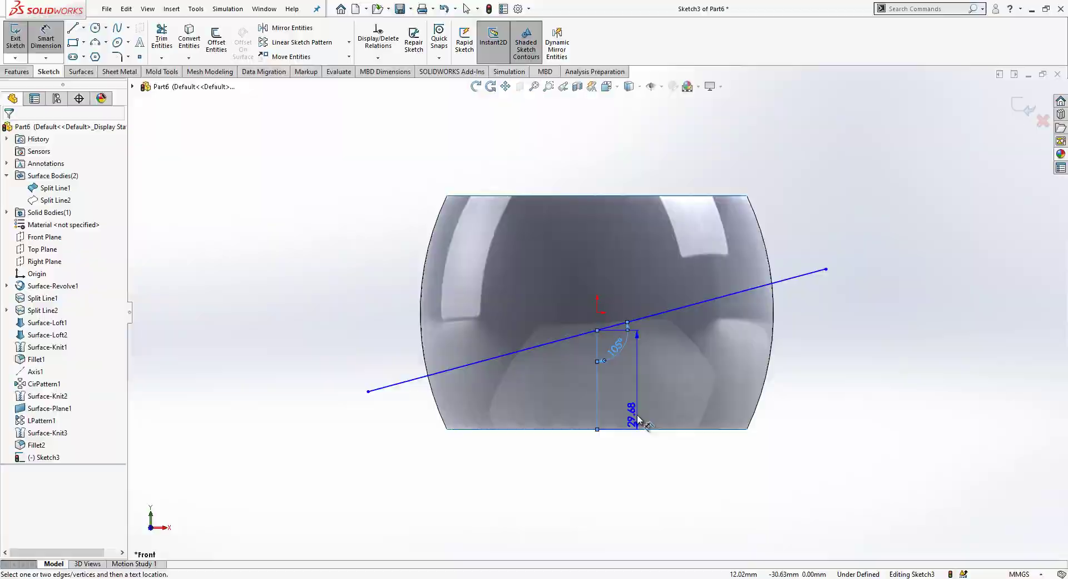
# - Dimension the vertical construction line's height as 25 mm and close the sketch
pyautogui.click(638, 420)
pyautogui.write('25')
pyautogui.press('Return')
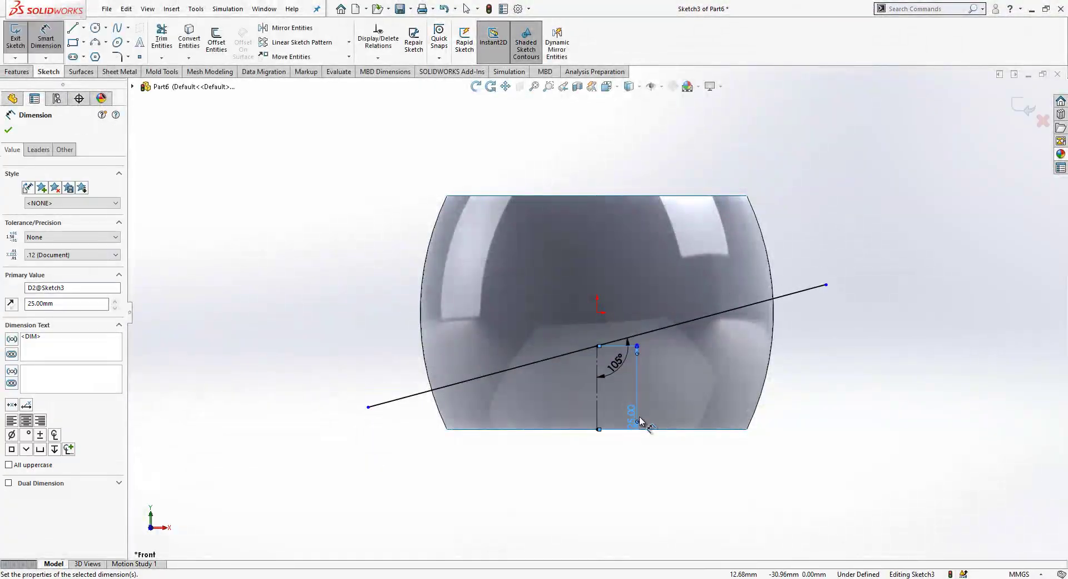
pyautogui.click(768, 432)
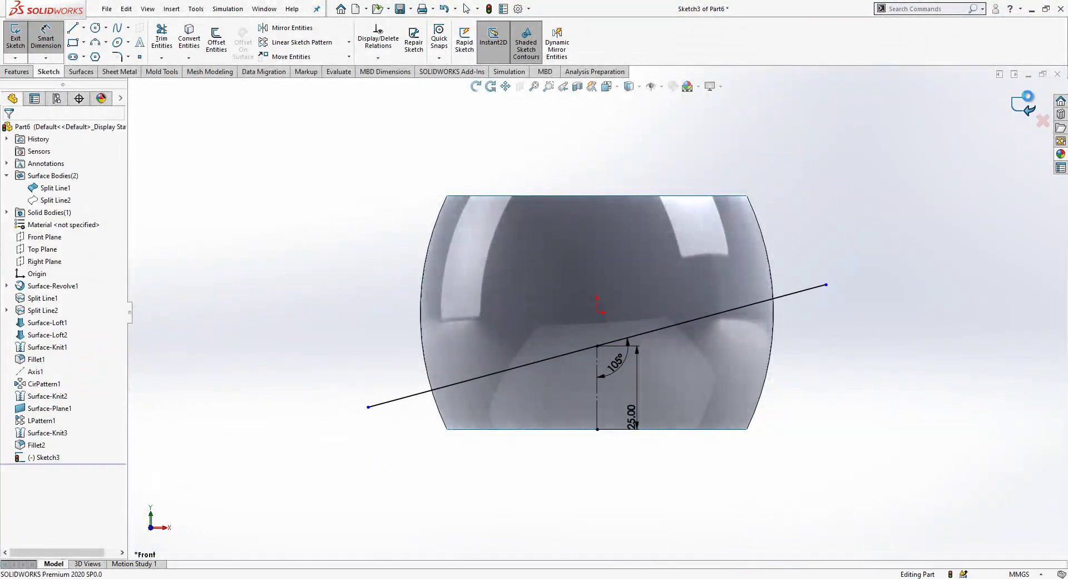
pyautogui.click(1026, 100)
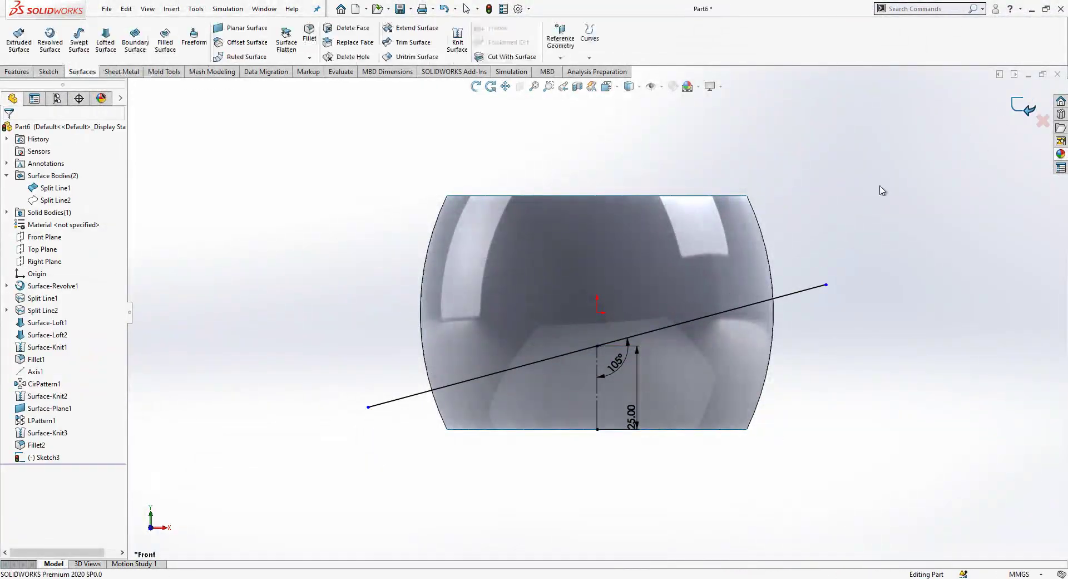
# - Split both faces of the smooth barrel surface with a projection split line from the slanted sketch line
pyautogui.click(595, 53)
pyautogui.click(609, 70)
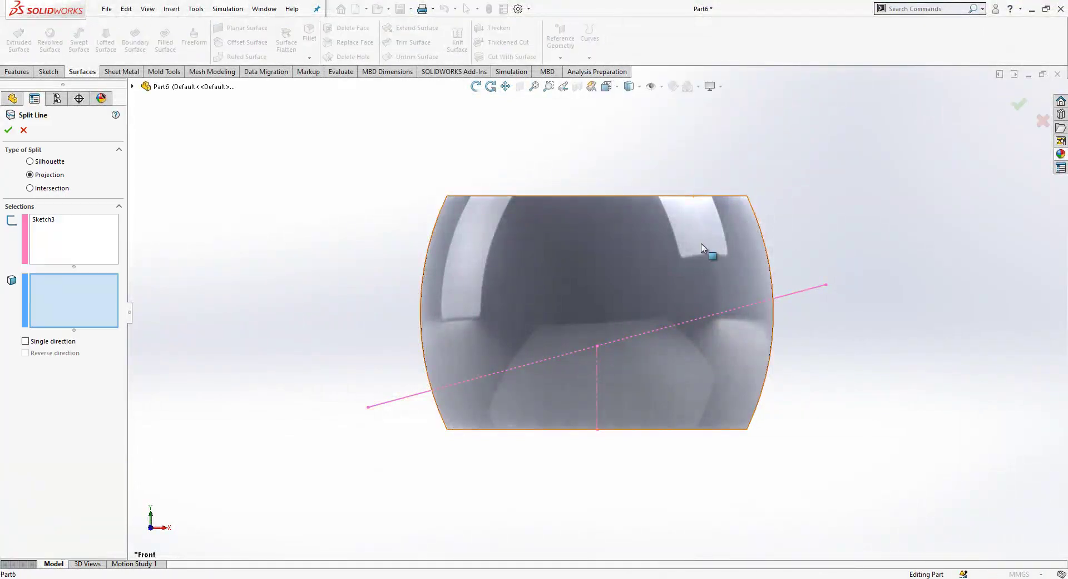
pyautogui.click(690, 260)
pyautogui.moveTo(690, 261); pyautogui.dragTo(640, 431, button='middle')
pyautogui.click(467, 296)
pyautogui.rightClick(466, 294)
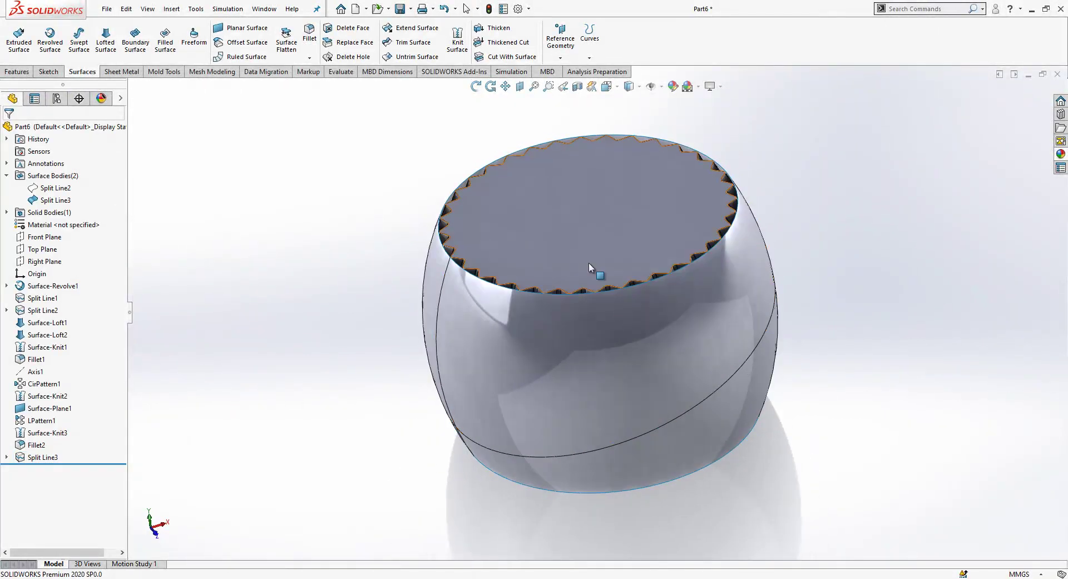
# - Delete the two barrel surface faces above the slanted split line, using the plain Delete option
pyautogui.click(361, 29)
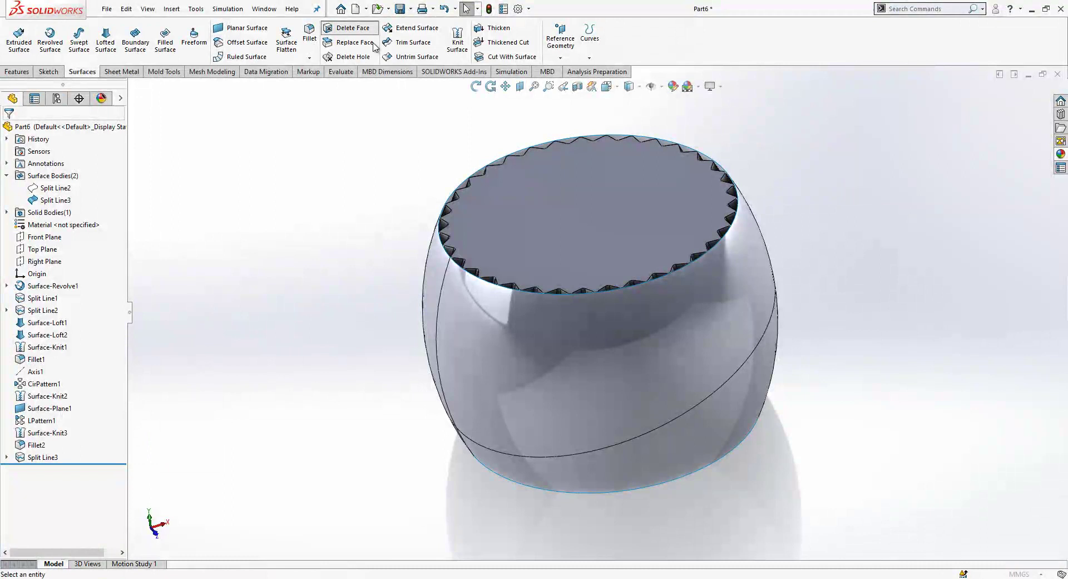
pyautogui.click(480, 326)
pyautogui.click(445, 274)
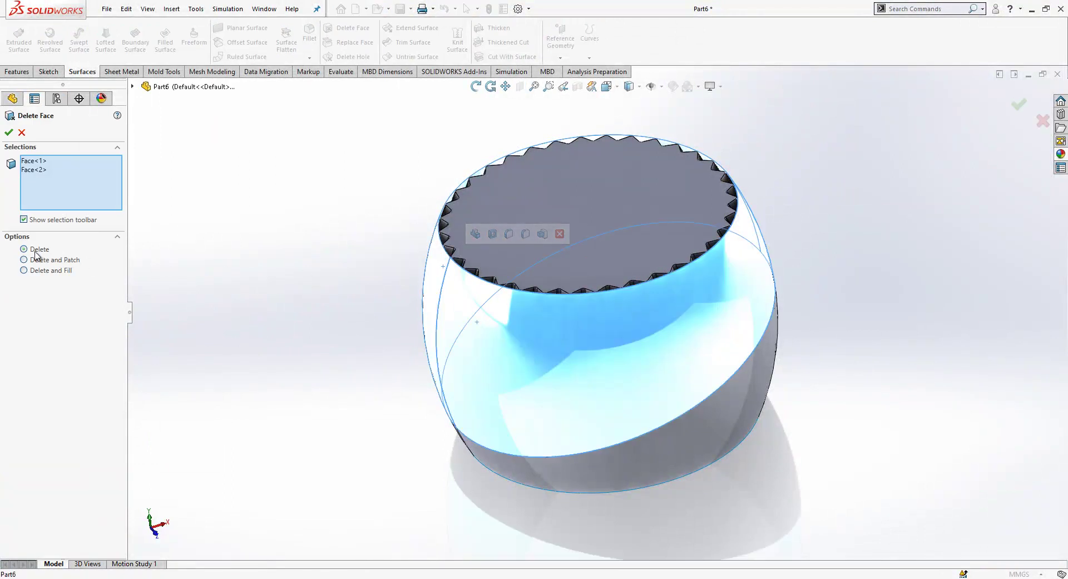
pyautogui.click(8, 133)
# - Thicken the remaining lower surface band 5 mm outward, without merging it with the ribbed solid
pyautogui.moveTo(629, 418); pyautogui.dragTo(629, 298, button='middle')
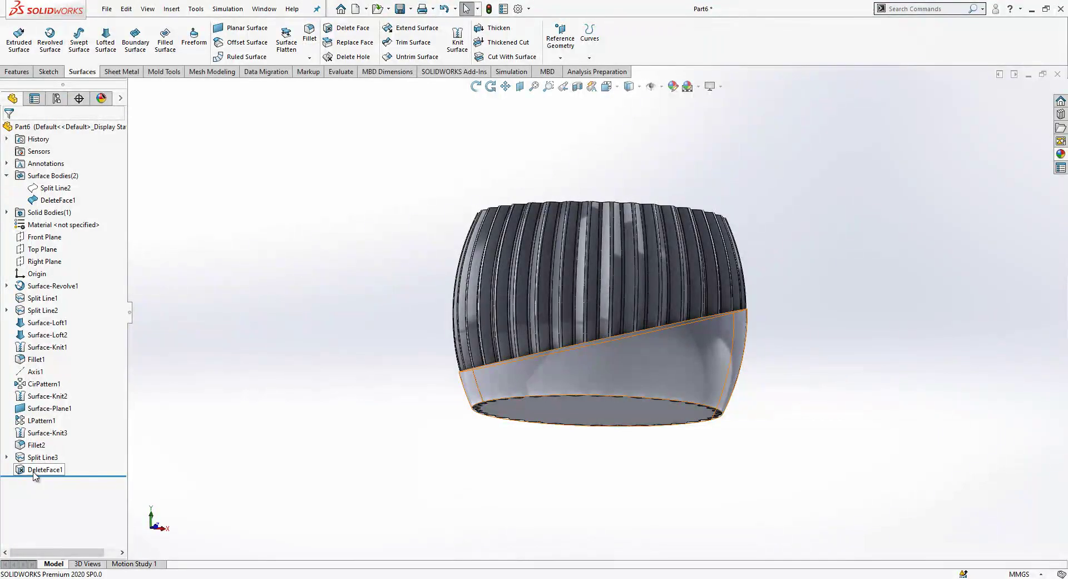
pyautogui.click(55, 200)
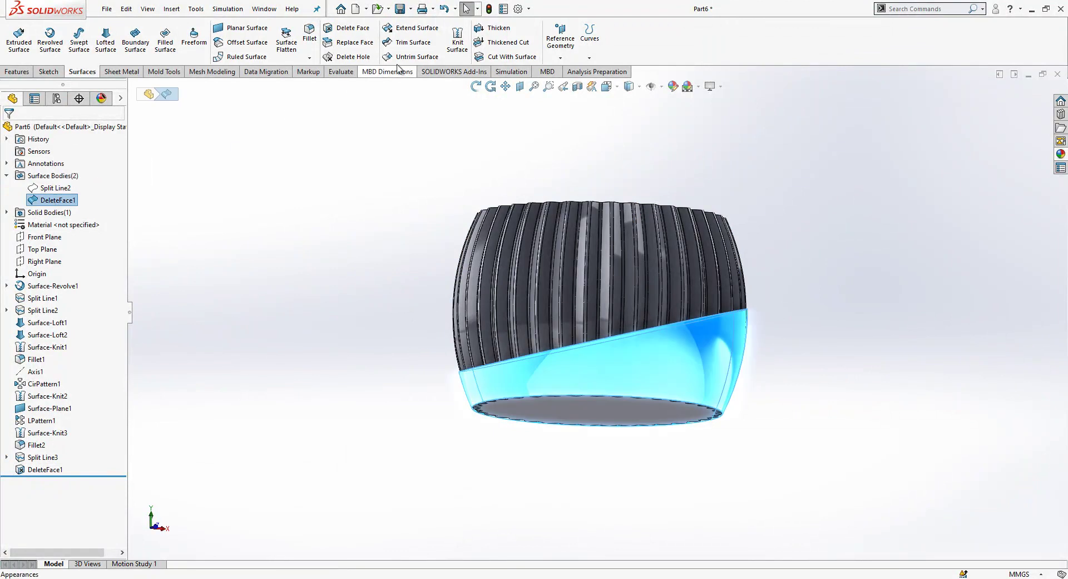
pyautogui.click(484, 28)
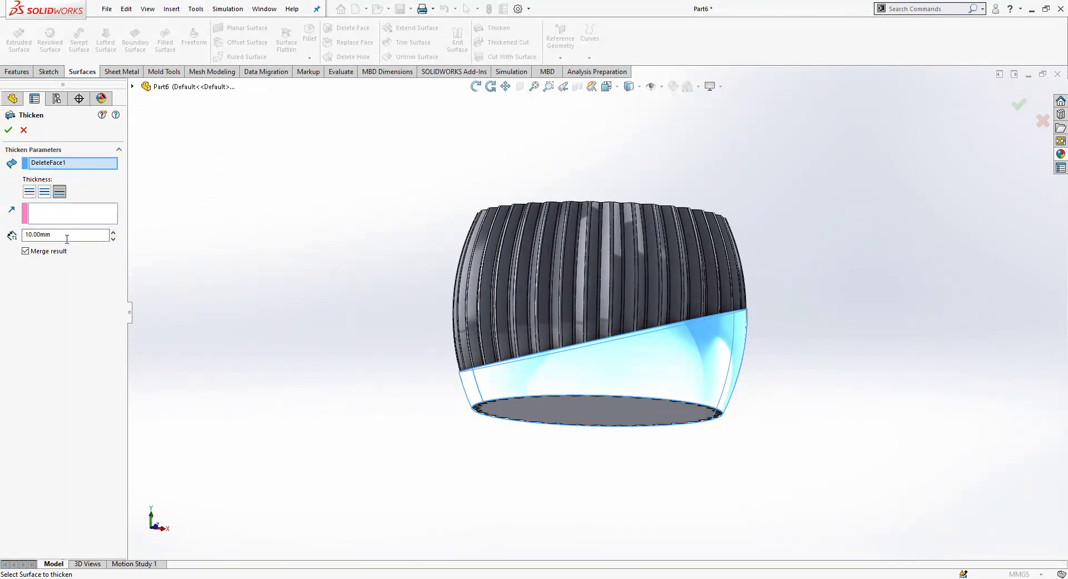
pyautogui.press('Return')
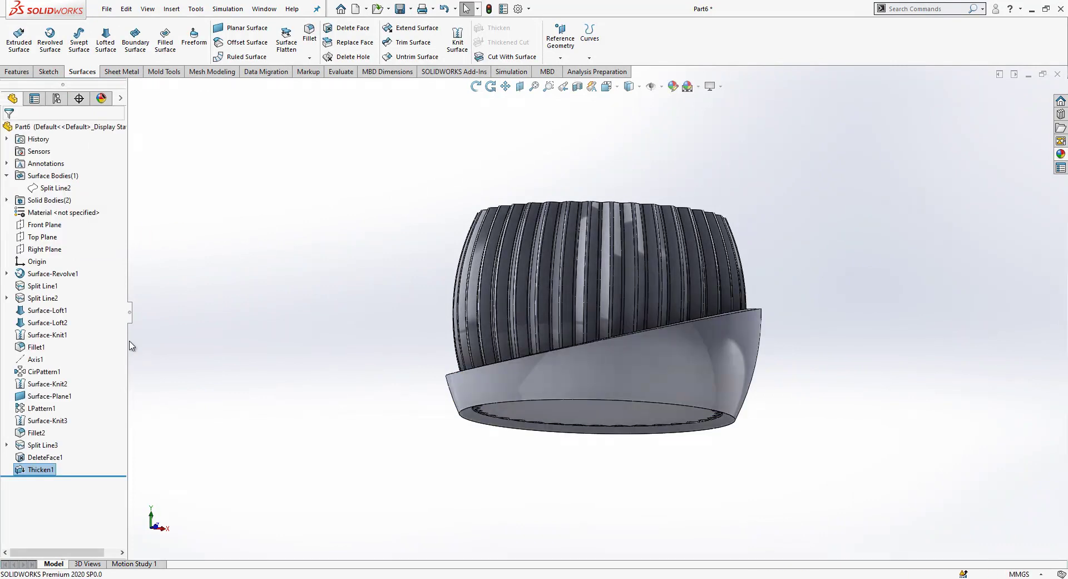
# - Edit the thickened band so that its thickness goes inward on side 1
pyautogui.rightClick(33, 469)
pyautogui.click(54, 334)
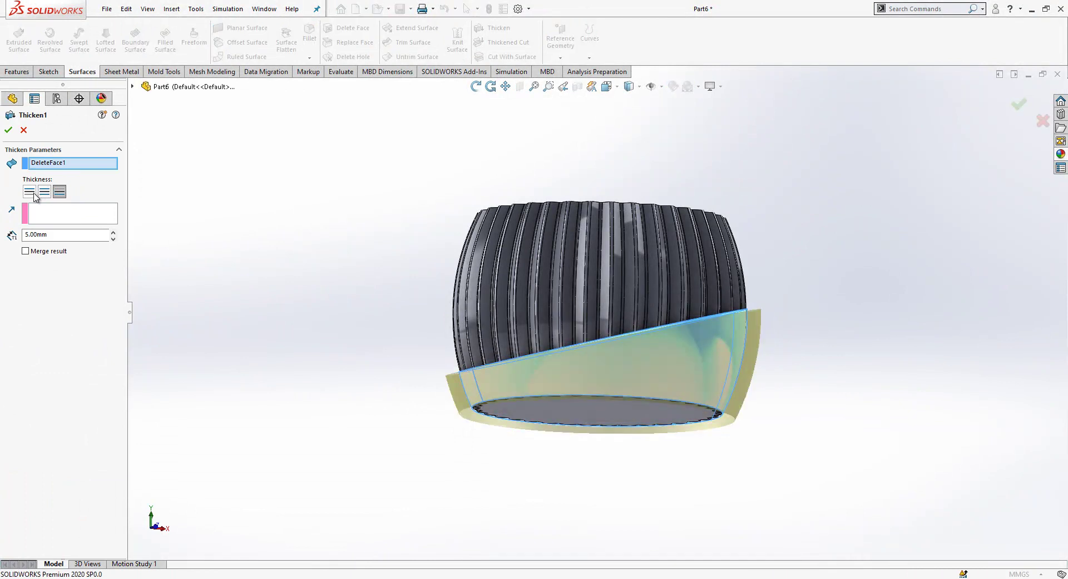
pyautogui.click(31, 192)
pyautogui.press('Return')
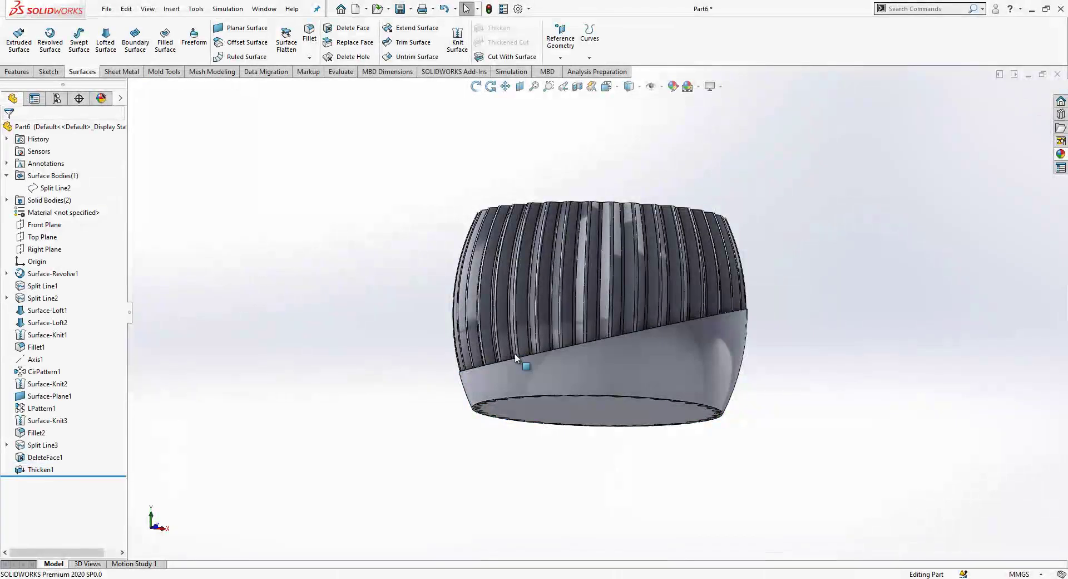
# - Edit the thickened band again and enable merging its result with the ribbed solid
pyautogui.scroll(-3, 591, 389)
pyautogui.moveTo(592, 388); pyautogui.dragTo(632, 443, button='middle')
pyautogui.scroll(1, 629, 439)
pyautogui.click(632, 443)
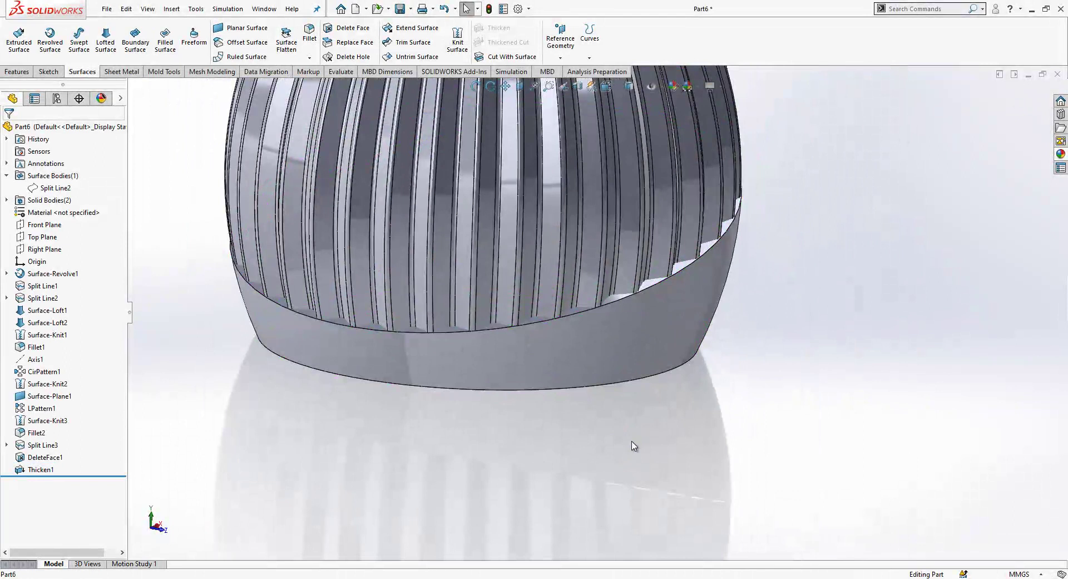
pyautogui.scroll(1, 623, 428)
pyautogui.click(40, 469)
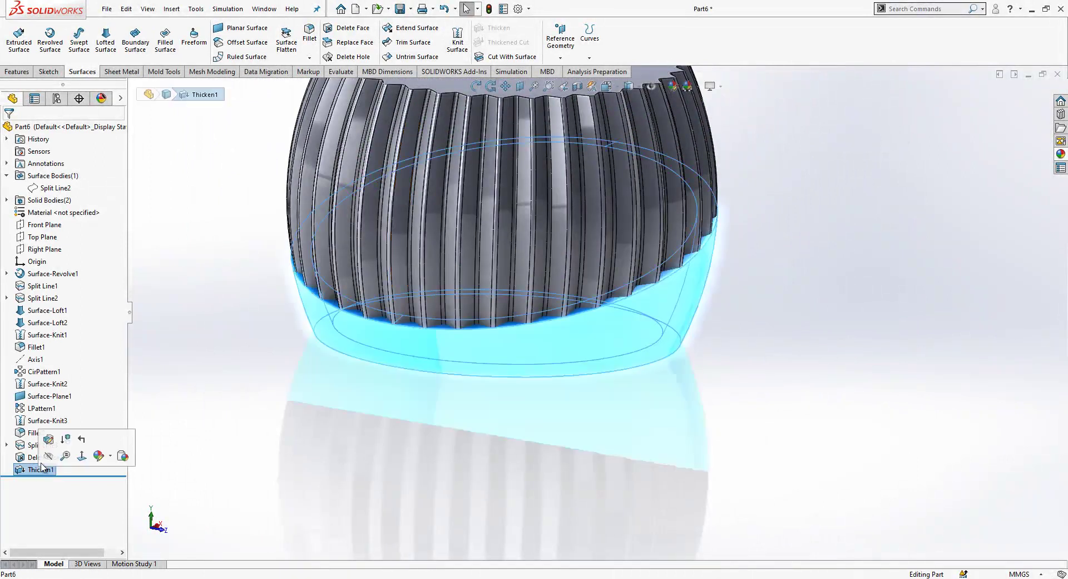
pyautogui.click(32, 446)
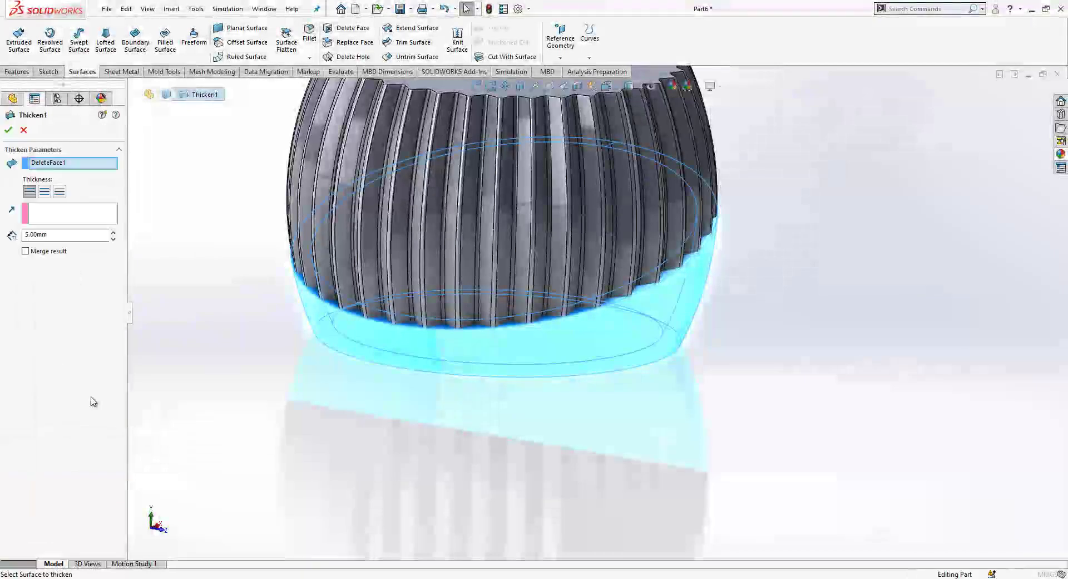
pyautogui.click(49, 253)
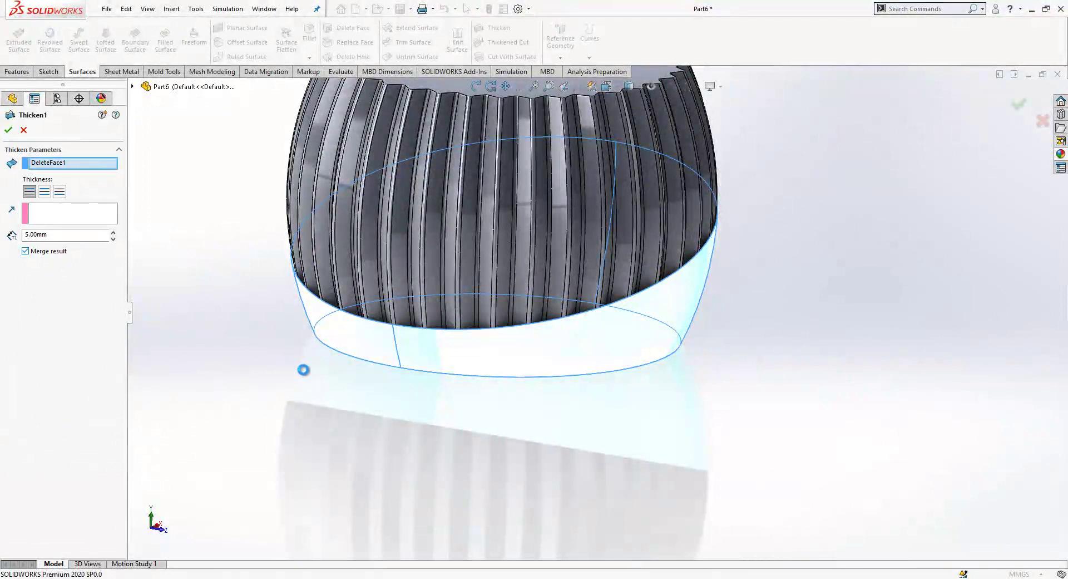
# - Sketch on the pot's flat bottom face, convert the band's lower circular edge into a sketch circle, and close the sketch
pyautogui.scroll(3, 408, 403)
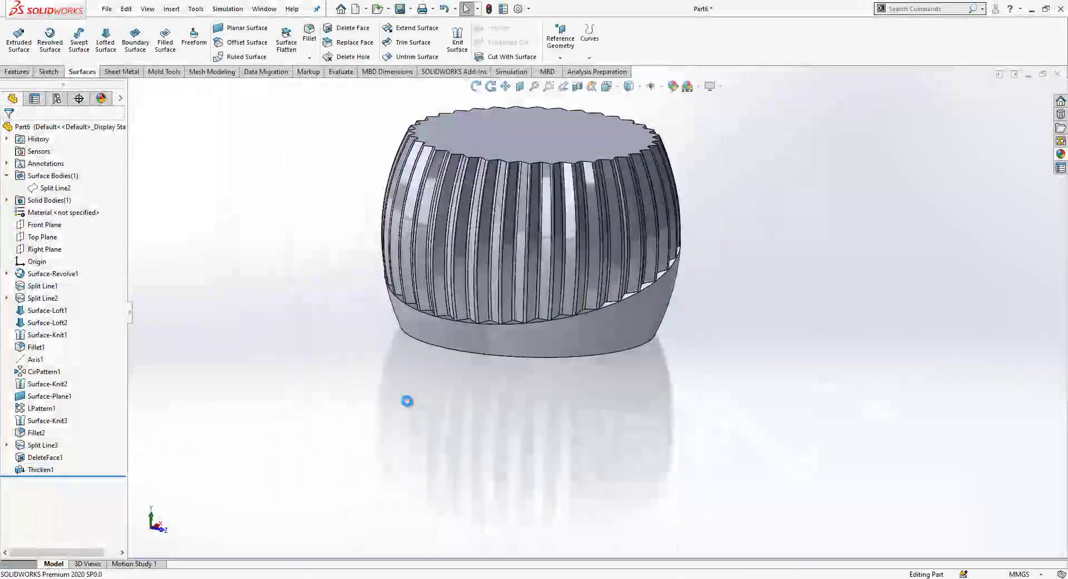
pyautogui.moveTo(439, 405); pyautogui.dragTo(385, 261, button='middle')
pyautogui.scroll(-5, 576, 244)
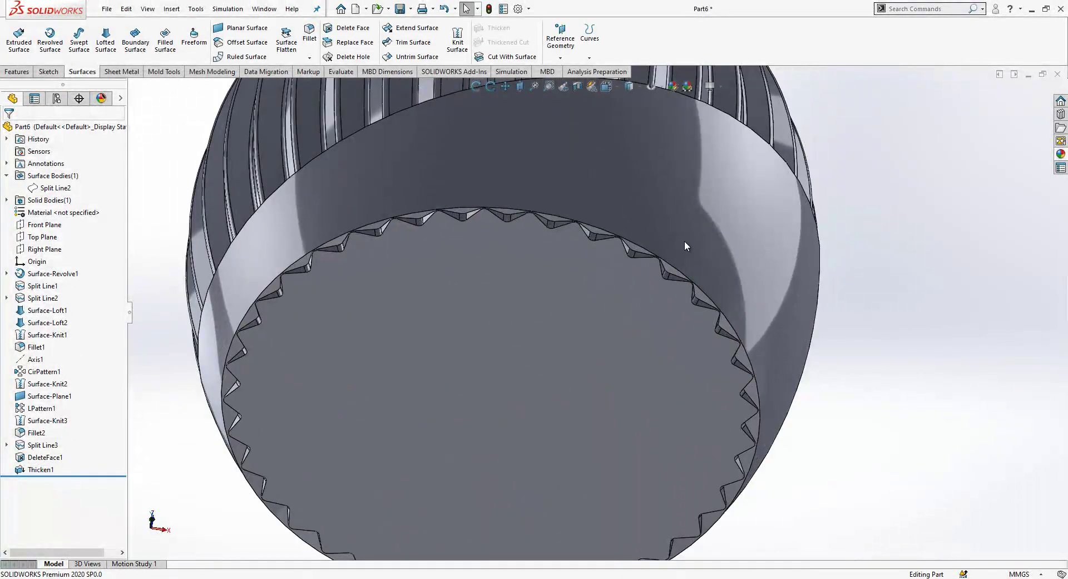
pyautogui.scroll(3, 686, 246)
pyautogui.moveTo(685, 246); pyautogui.dragTo(652, 265, button='middle')
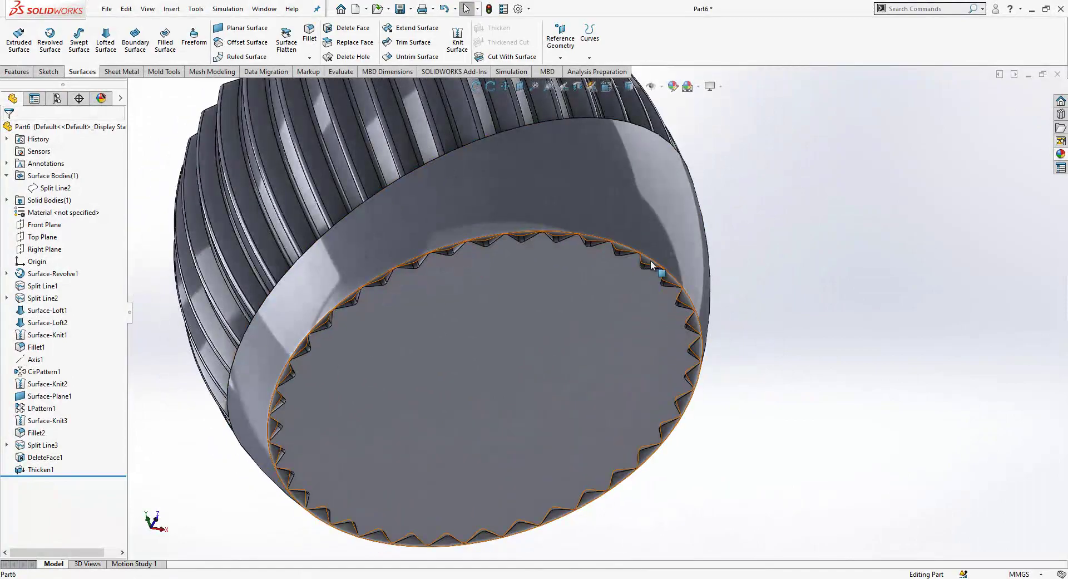
pyautogui.click(662, 281)
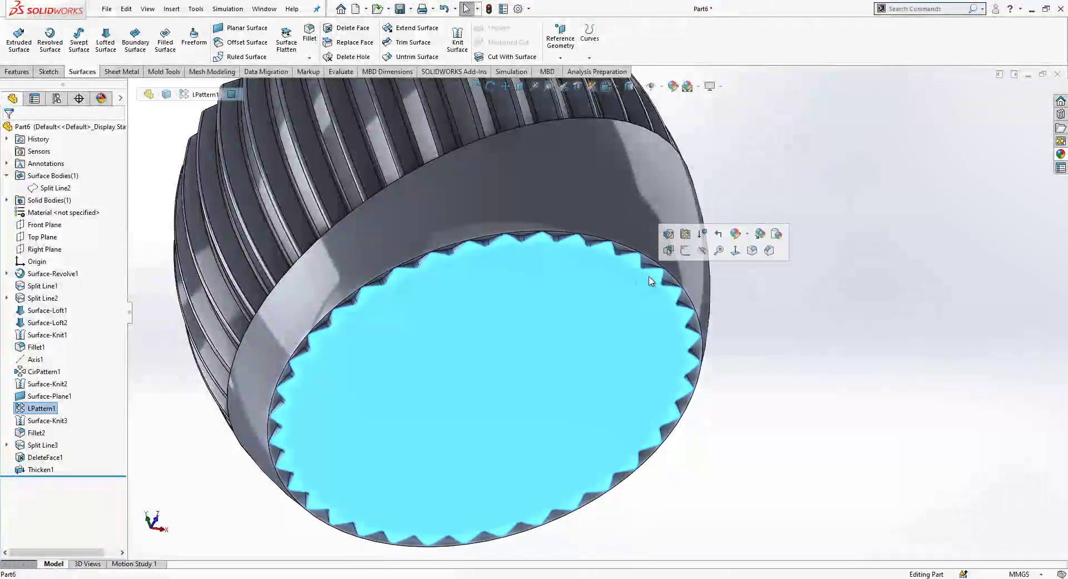
pyautogui.click(684, 251)
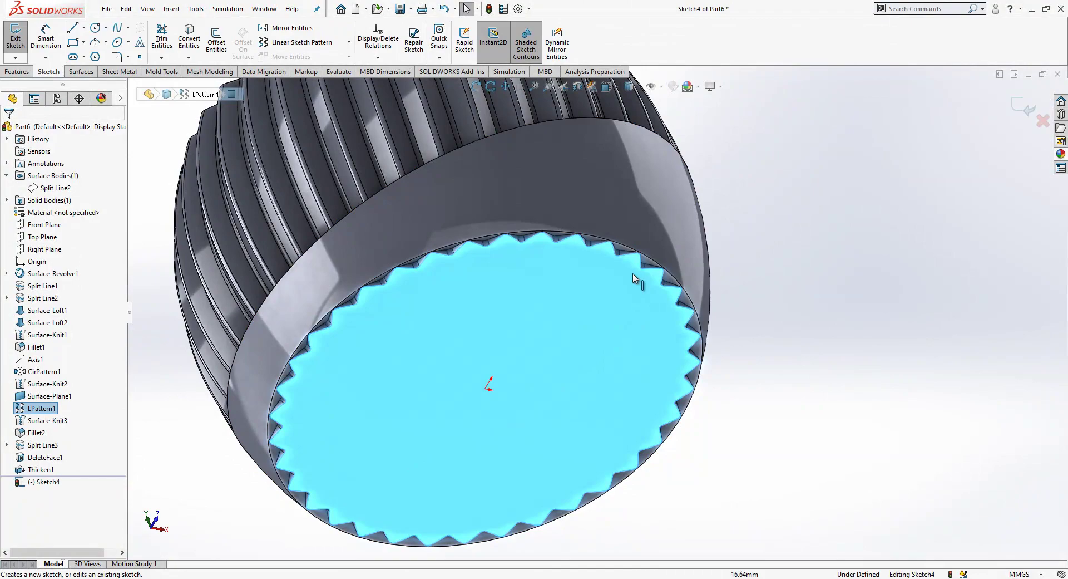
pyautogui.click(650, 257)
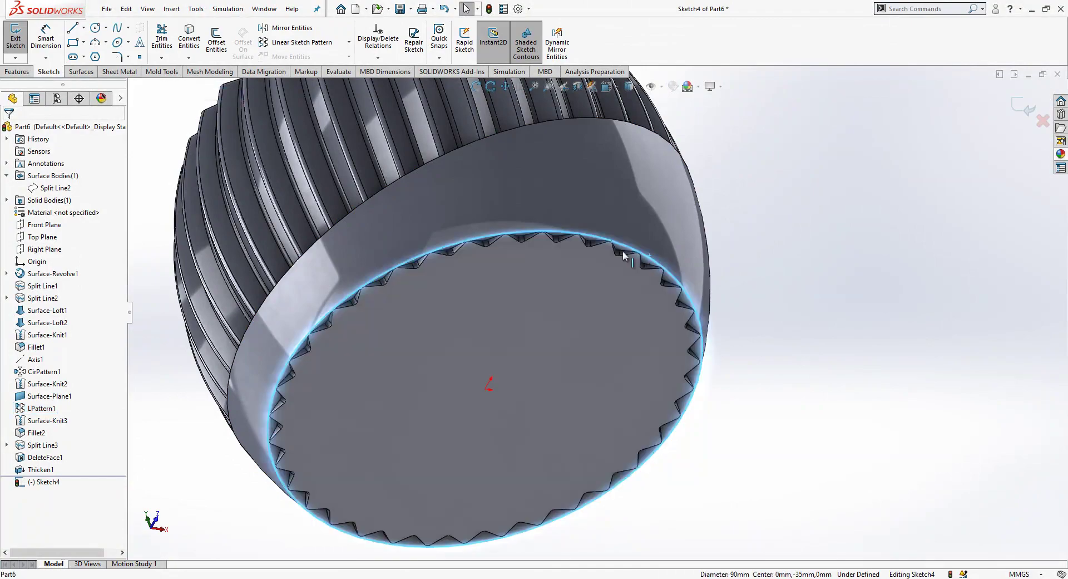
pyautogui.click(185, 44)
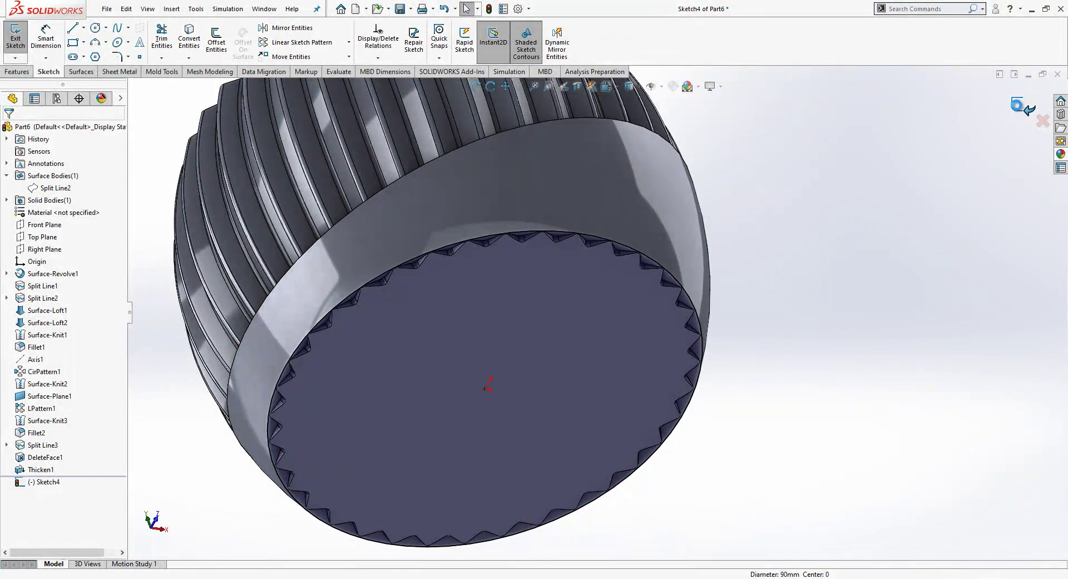
pyautogui.click(1026, 107)
# - Extrude the base circle 5 mm inward into the pot without draft, merging the result with the solid
pyautogui.click(23, 72)
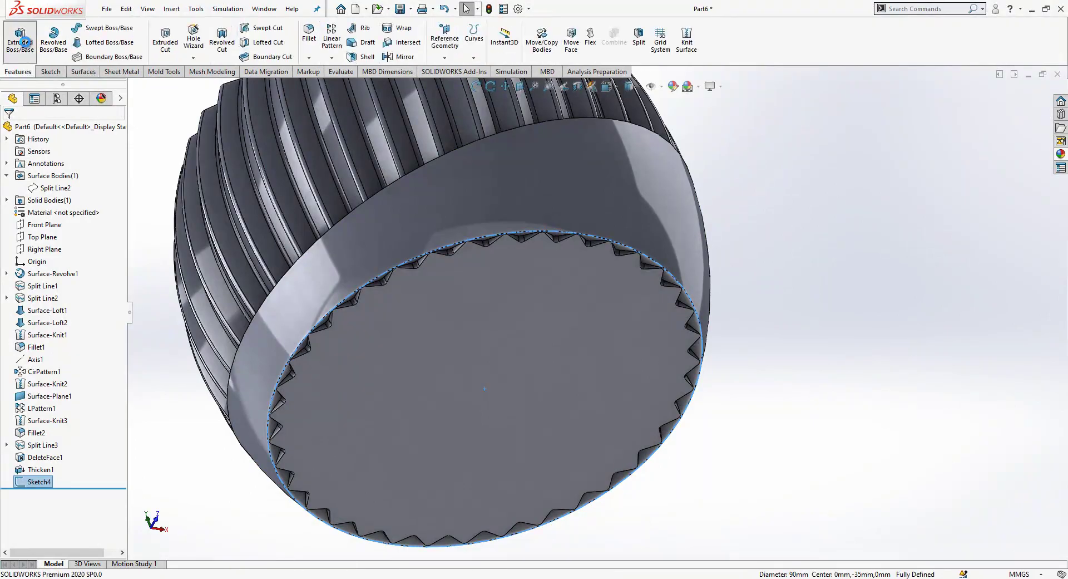
pyautogui.click(26, 53)
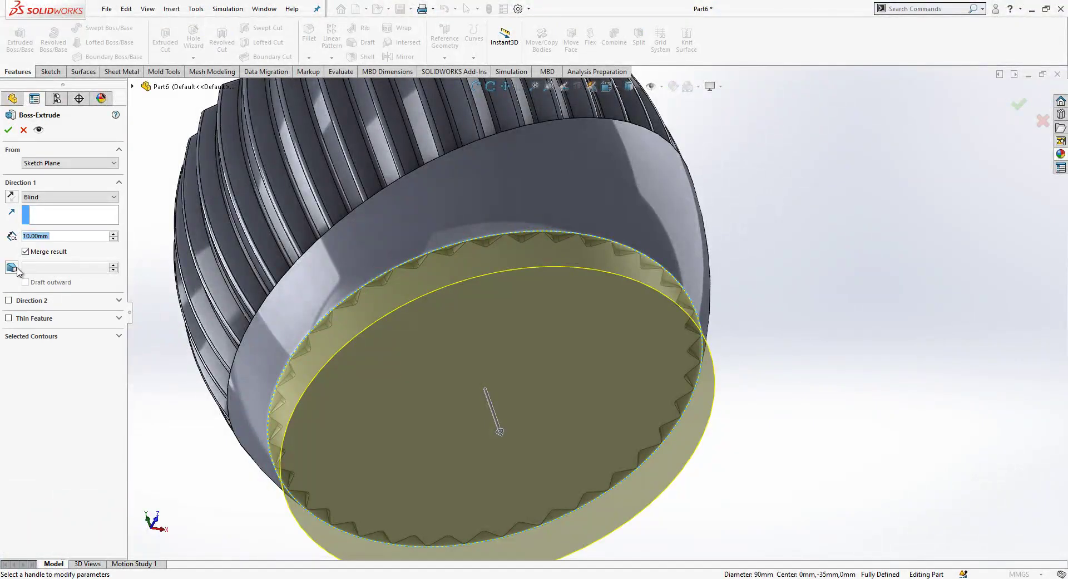
pyautogui.click(12, 268)
pyautogui.write('5')
pyautogui.press('Return')
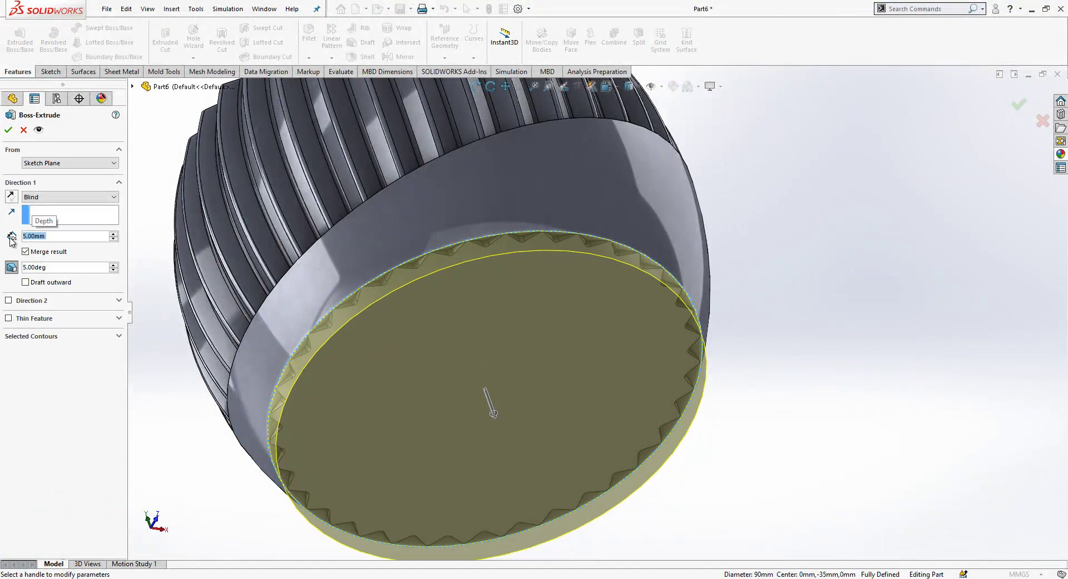
pyautogui.click(12, 268)
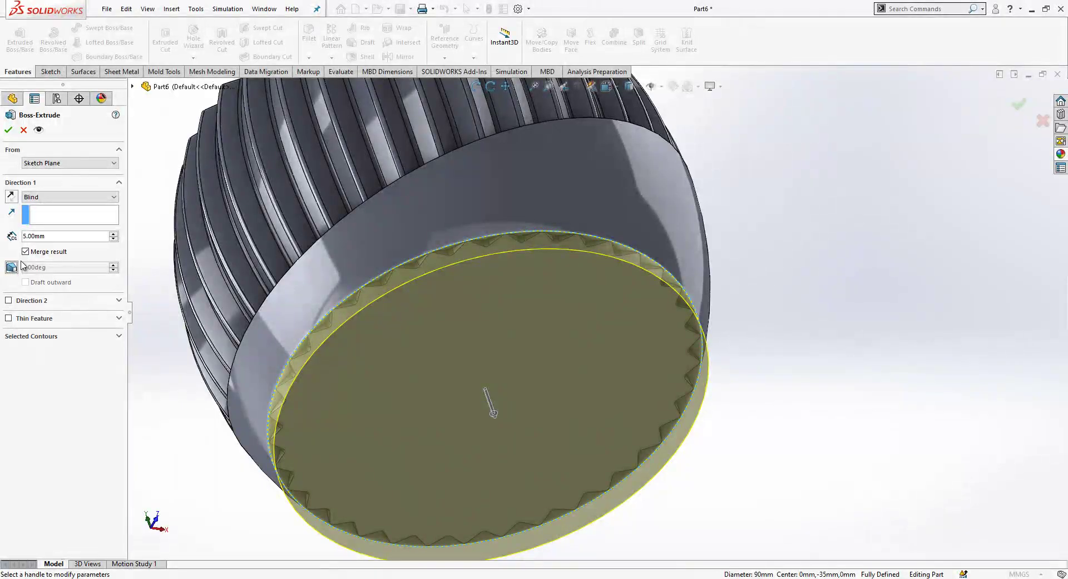
pyautogui.click(12, 196)
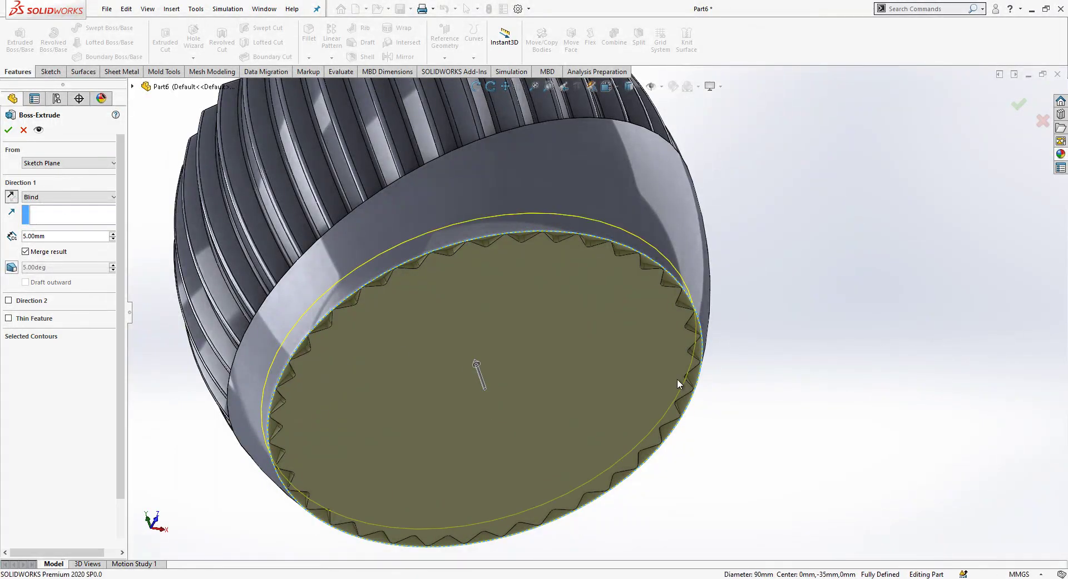
pyautogui.rightClick(782, 387)
# - Start a sketch on the pot's flat top face and draw a circle about 75 mm in diameter centred on the origin
pyautogui.scroll(1, 650, 390)
pyautogui.scroll(1, 650, 390)
pyautogui.moveTo(649, 389); pyautogui.dragTo(574, 543, button='middle')
pyautogui.click(504, 195)
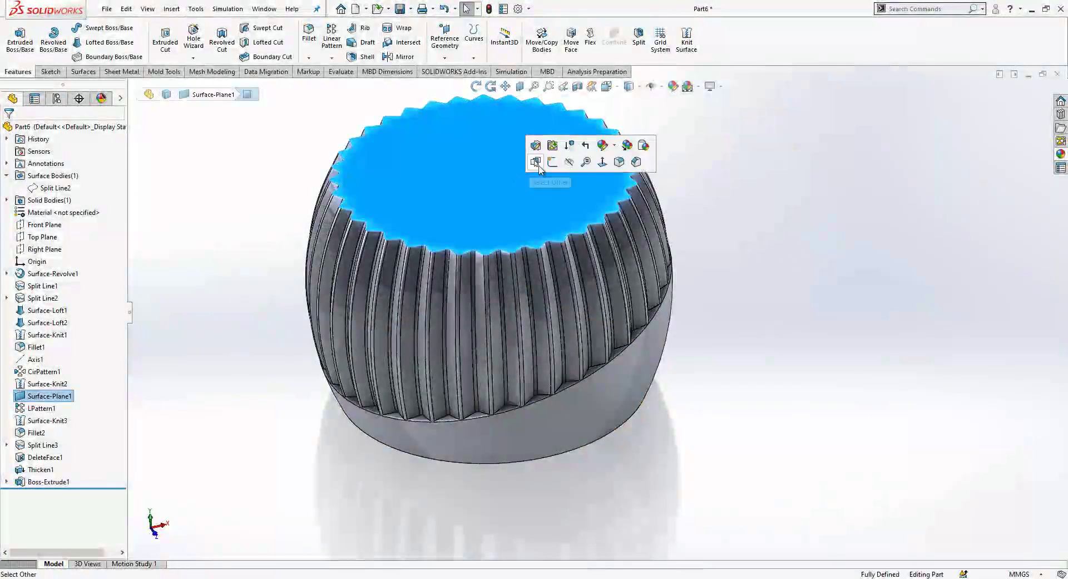
pyautogui.click(551, 162)
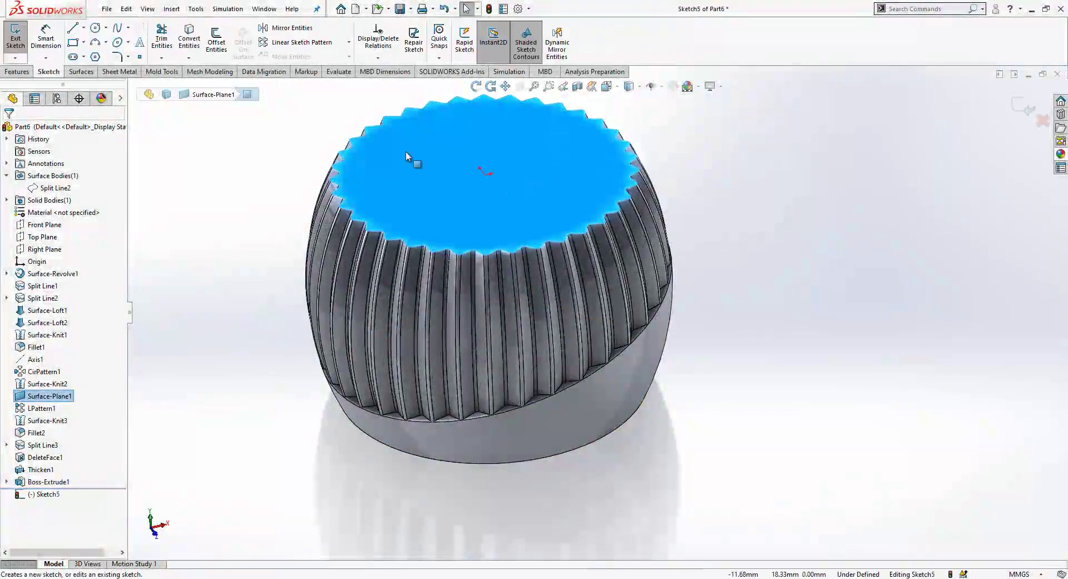
pyautogui.click(485, 175)
pyautogui.click(417, 119)
# - Dimension the top circle and set its diameter to 75 mm
pyautogui.click(46, 37)
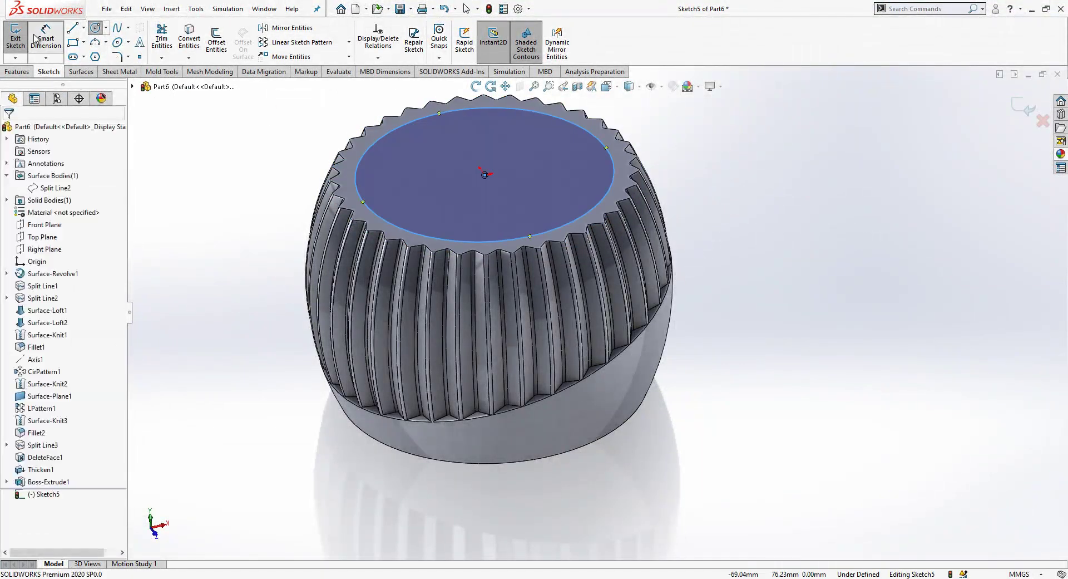
pyautogui.click(372, 142)
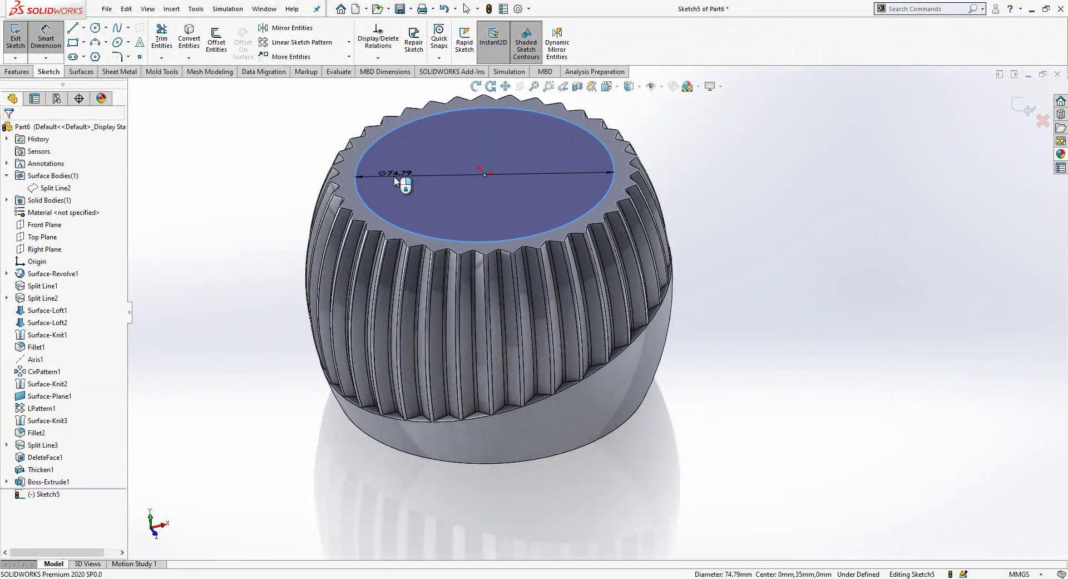
pyautogui.click(395, 177)
pyautogui.write('75')
pyautogui.click(349, 160)
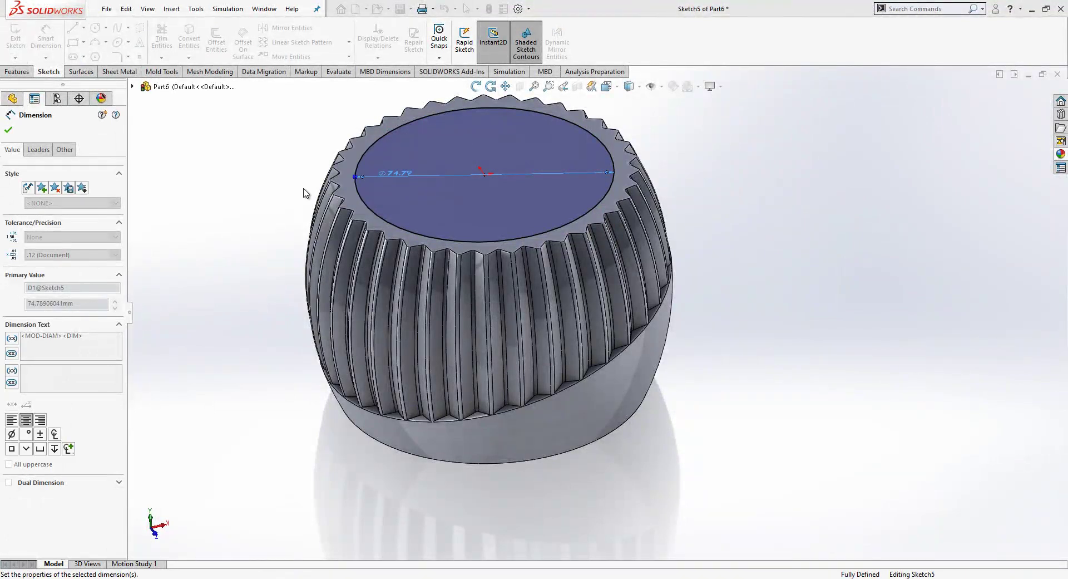
pyautogui.click(34, 98)
# - Cut the 75 mm circle down to a 5 mm offset from the pot's bottom face, with a 3-degree inward draft
pyautogui.click(19, 71)
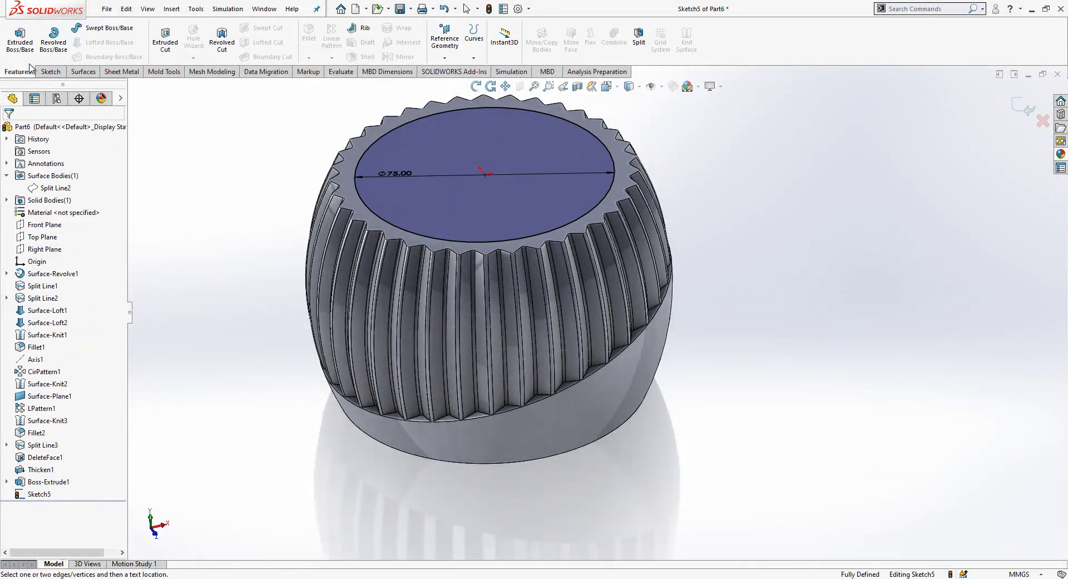
pyautogui.click(165, 42)
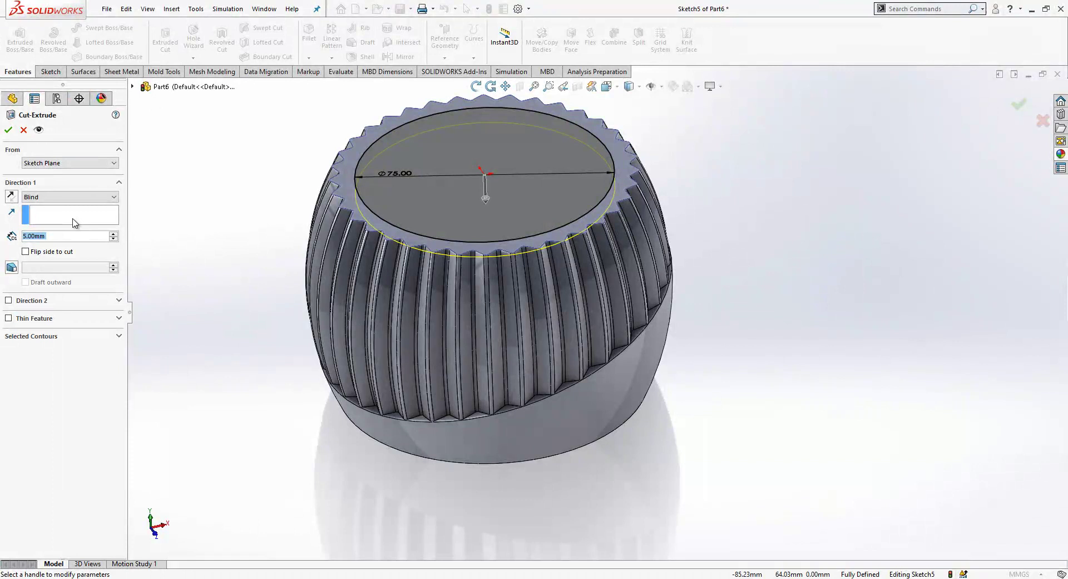
pyautogui.click(71, 197)
pyautogui.click(72, 250)
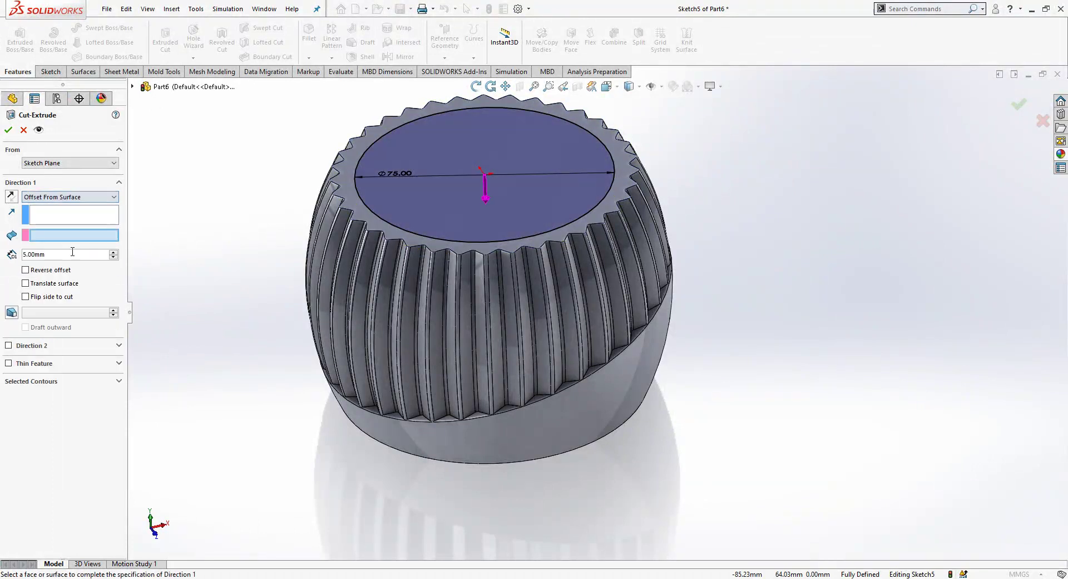
pyautogui.moveTo(323, 290); pyautogui.dragTo(489, 305, button='middle')
pyautogui.click(522, 362)
pyautogui.moveTo(491, 385); pyautogui.dragTo(501, 477, button='middle')
pyautogui.click(10, 314)
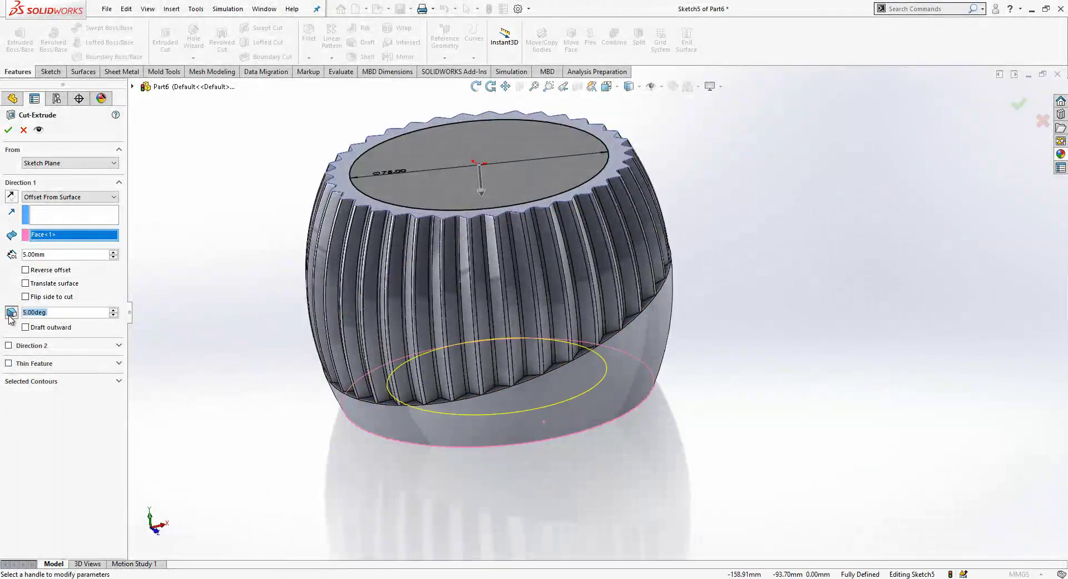
pyautogui.write('3')
pyautogui.press('Return')
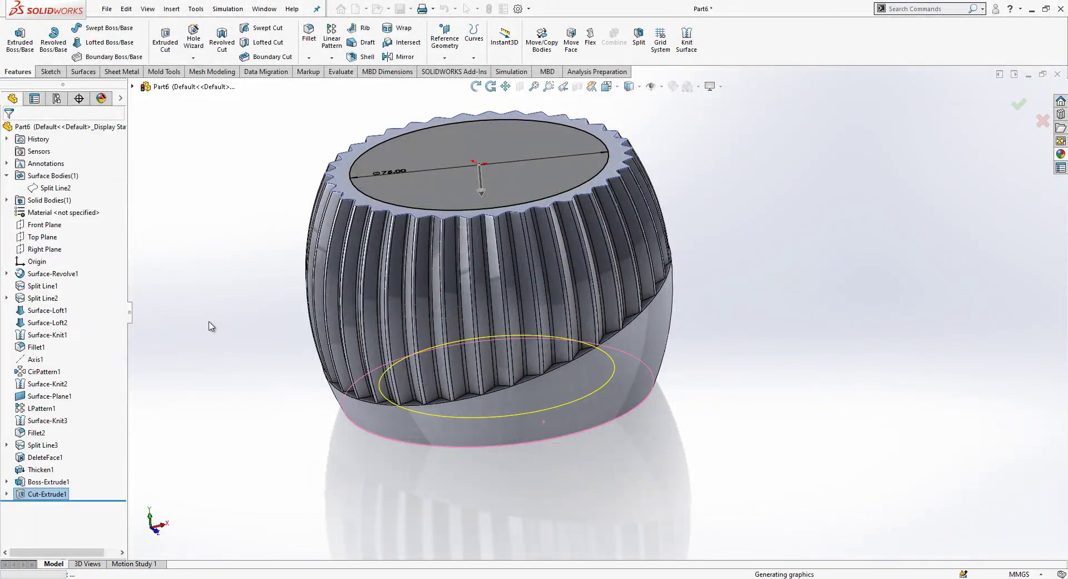
# - Fillet the cavity's upper rim edge and its inner floor edge with a 3 mm radius
pyautogui.moveTo(210, 325); pyautogui.dragTo(326, 465, button='middle')
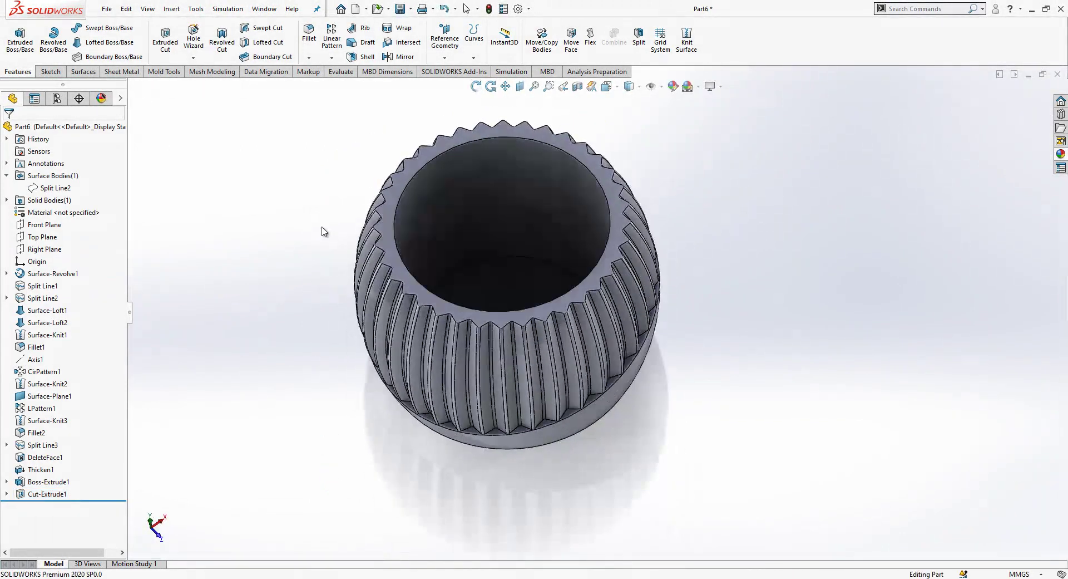
pyautogui.click(309, 48)
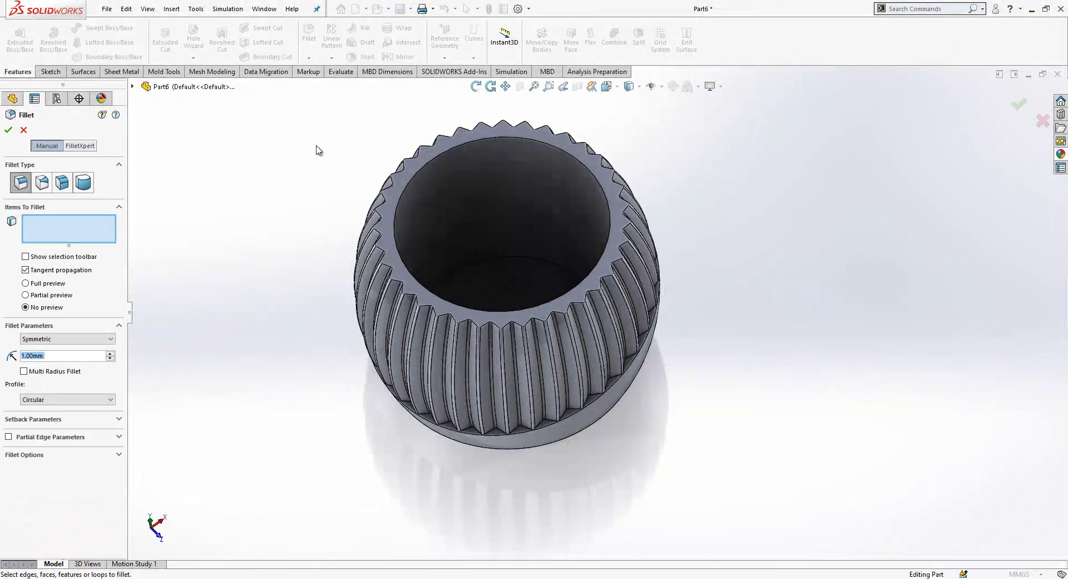
pyautogui.write('3')
pyautogui.click(506, 238)
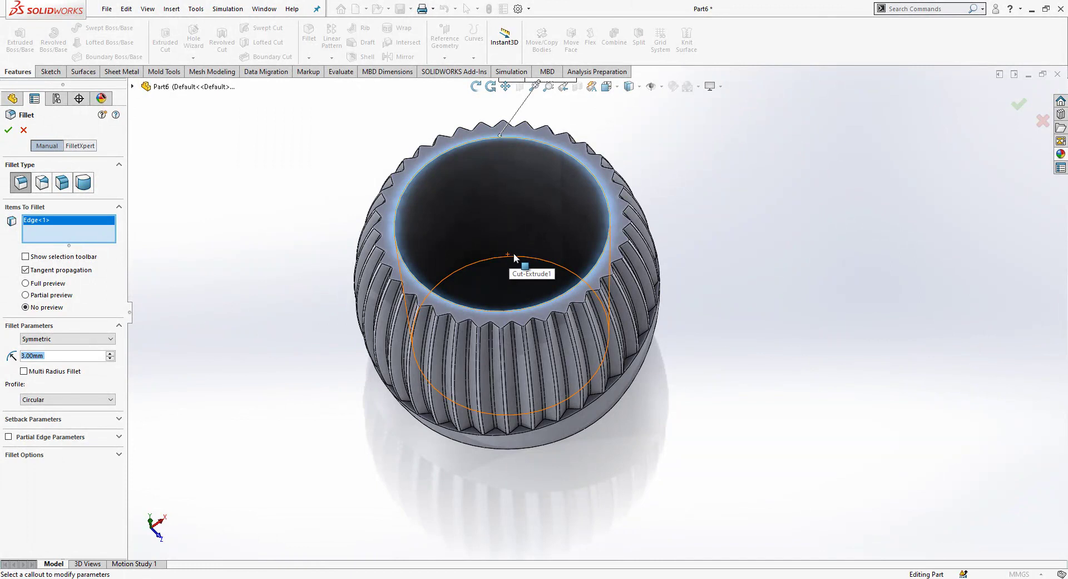
pyautogui.click(514, 253)
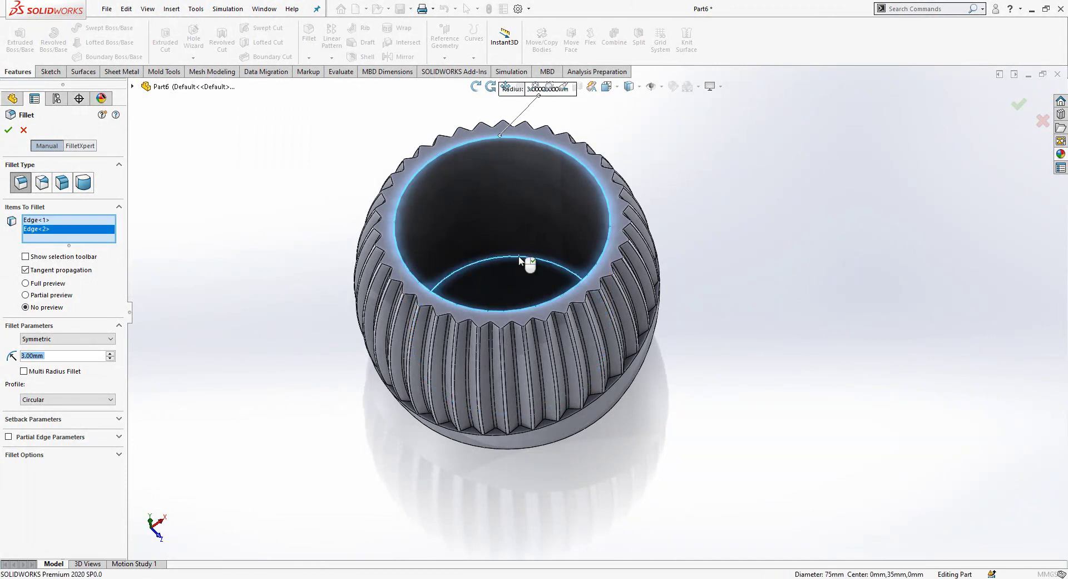
pyautogui.rightClick(523, 261)
# - Apply the Plain White scene and give the pot's whole body the cream satin finish plastic appearance
pyautogui.moveTo(493, 351); pyautogui.dragTo(676, 106, button='middle')
pyautogui.click(701, 86)
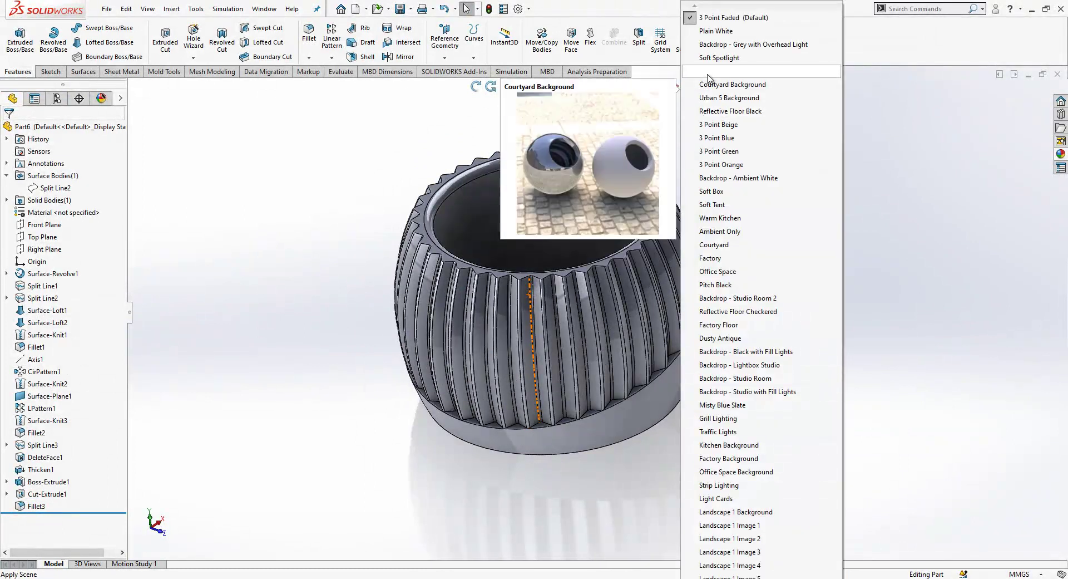
pyautogui.click(646, 29)
pyautogui.click(1060, 154)
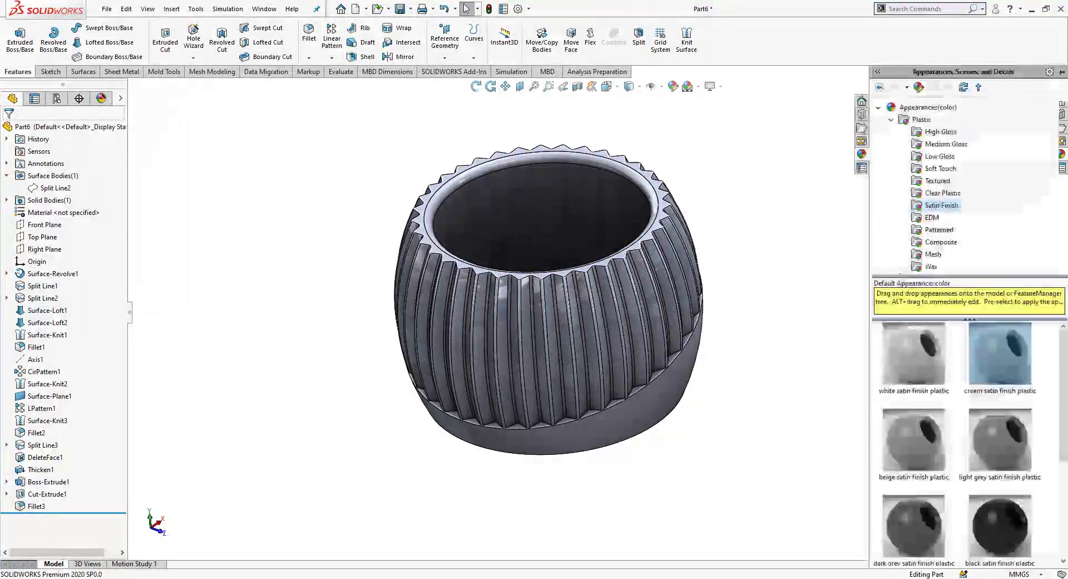
pyautogui.moveTo(997, 362); pyautogui.dragTo(617, 291)
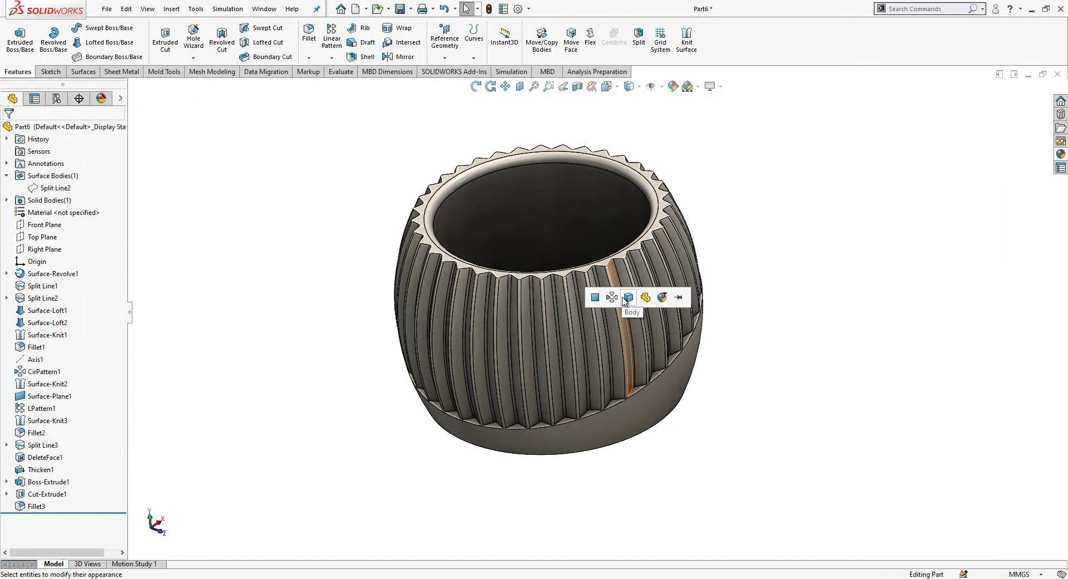
pyautogui.click(627, 298)
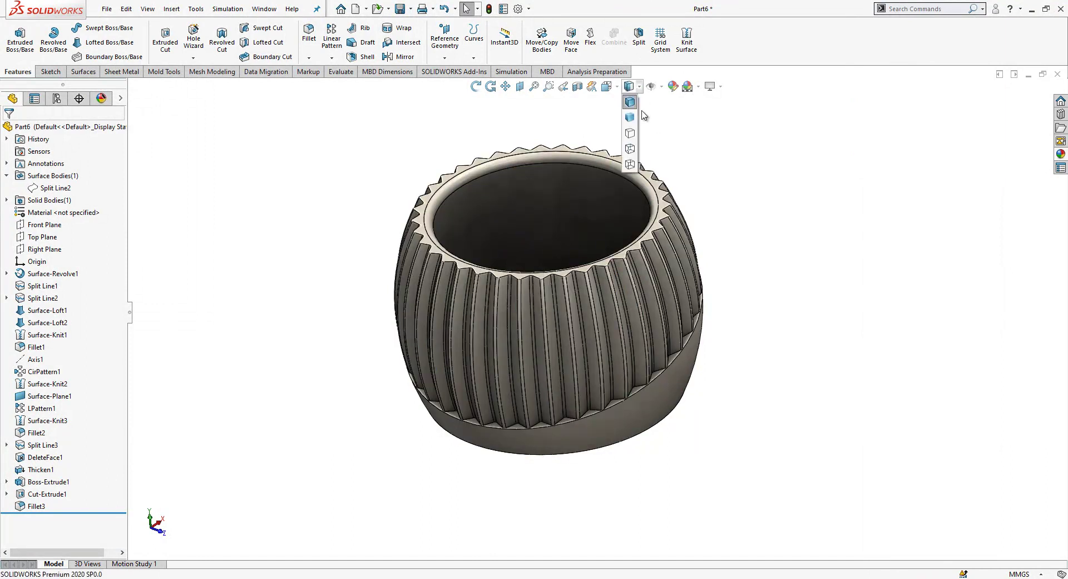
# - Display the model shaded without edges and fillet the pot's outer bottom edge with a 3 mm radius
pyautogui.moveTo(646, 143)
pyautogui.mouseDown(button='middle')
pyautogui.moveTo(697, 238)
pyautogui.moveTo(613, 386)
pyautogui.mouseUp(button='middle')
pyautogui.click(614, 386)
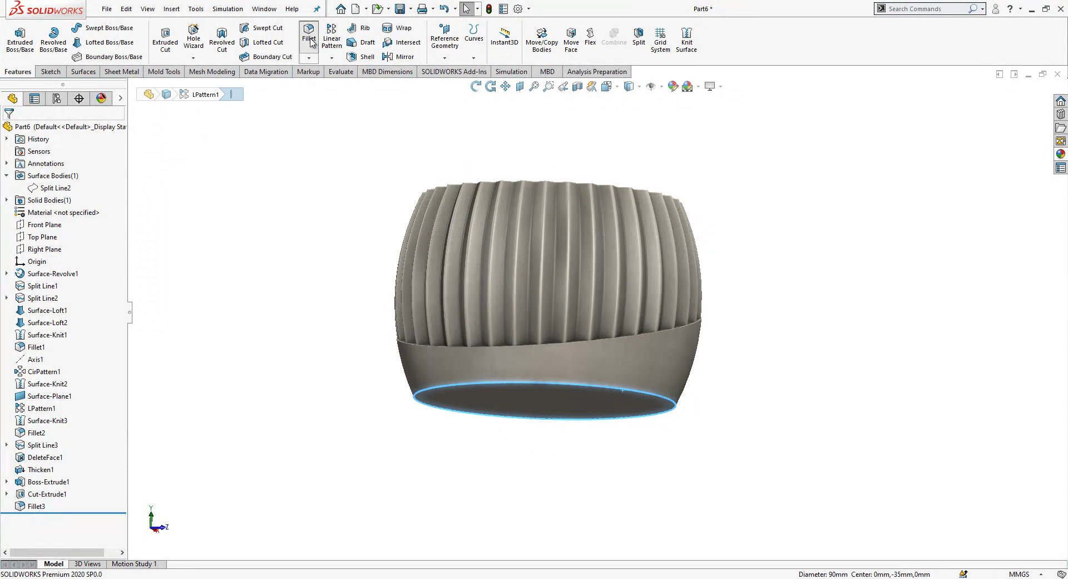
pyautogui.click(310, 45)
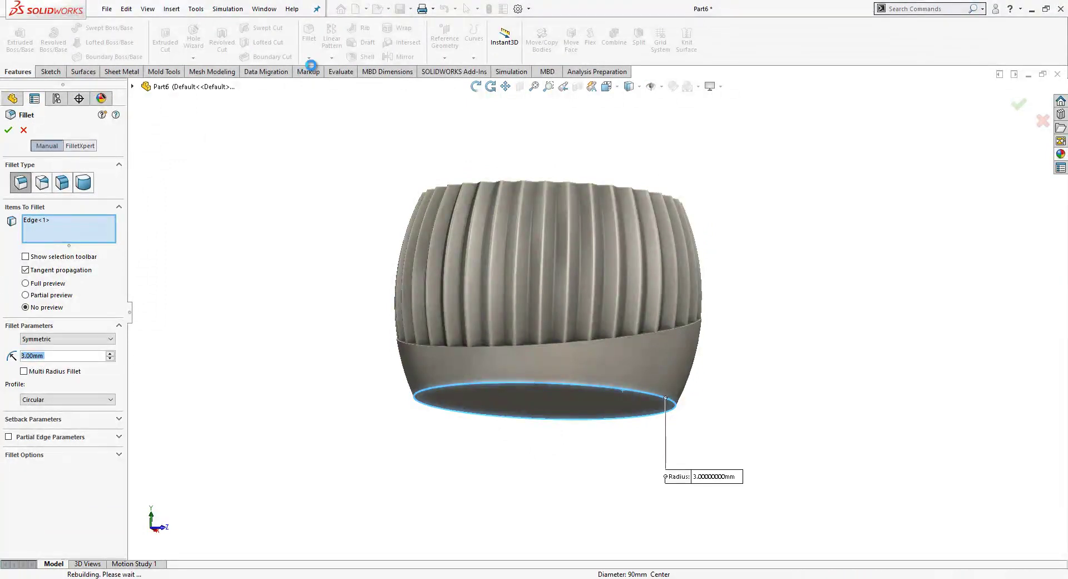
pyautogui.press('Return')
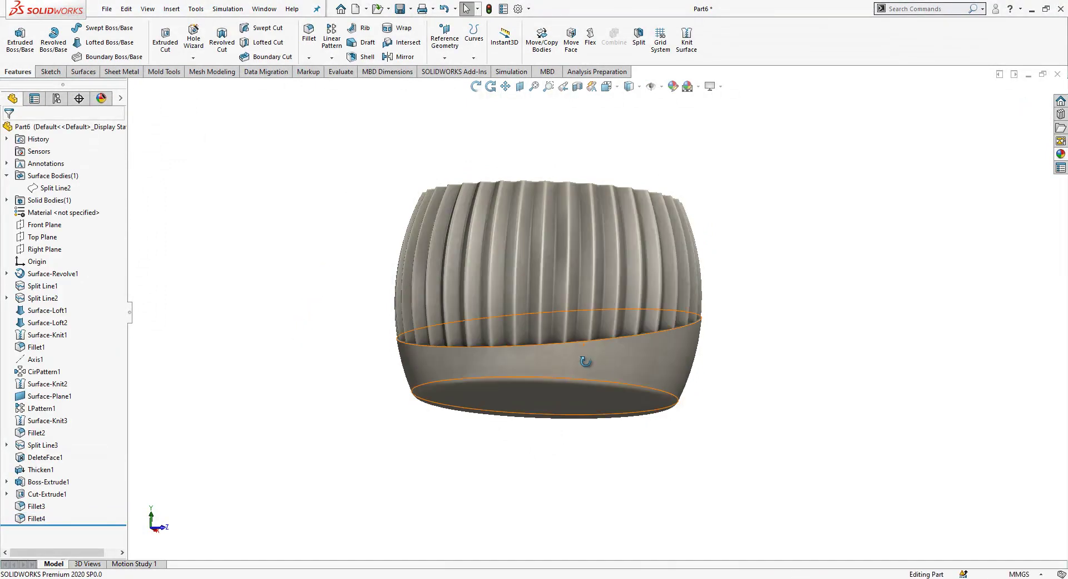
# - Roll the feature history back to just after the revolved surface and show its hidden second surface body
pyautogui.moveTo(587, 363); pyautogui.dragTo(570, 483, button='middle')
pyautogui.scroll(-1, 576, 236)
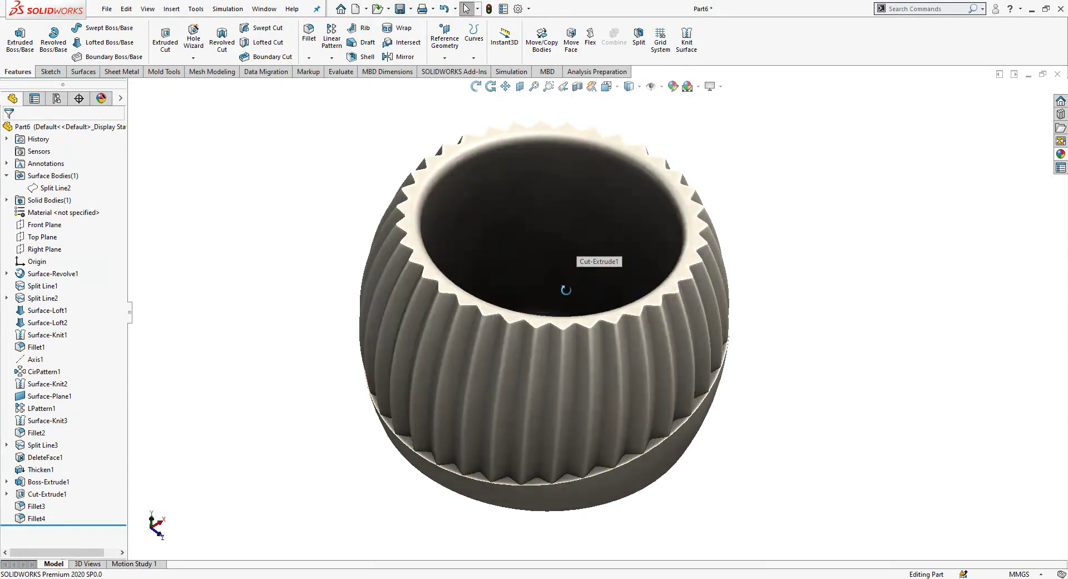
pyautogui.scroll(1, 567, 291)
pyautogui.moveTo(567, 290); pyautogui.dragTo(546, 202, button='middle')
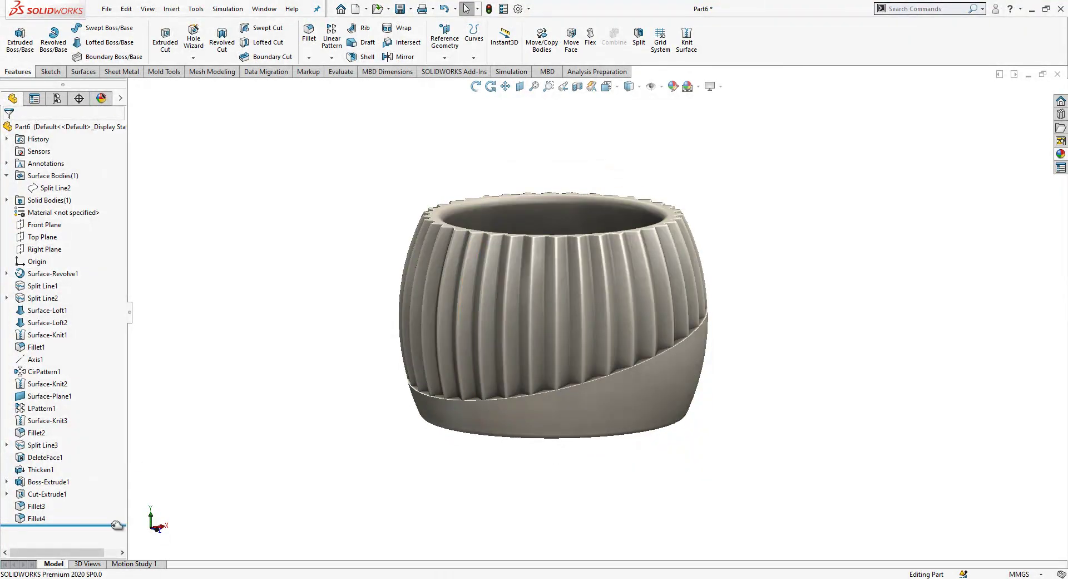
pyautogui.moveTo(118, 525); pyautogui.dragTo(114, 327)
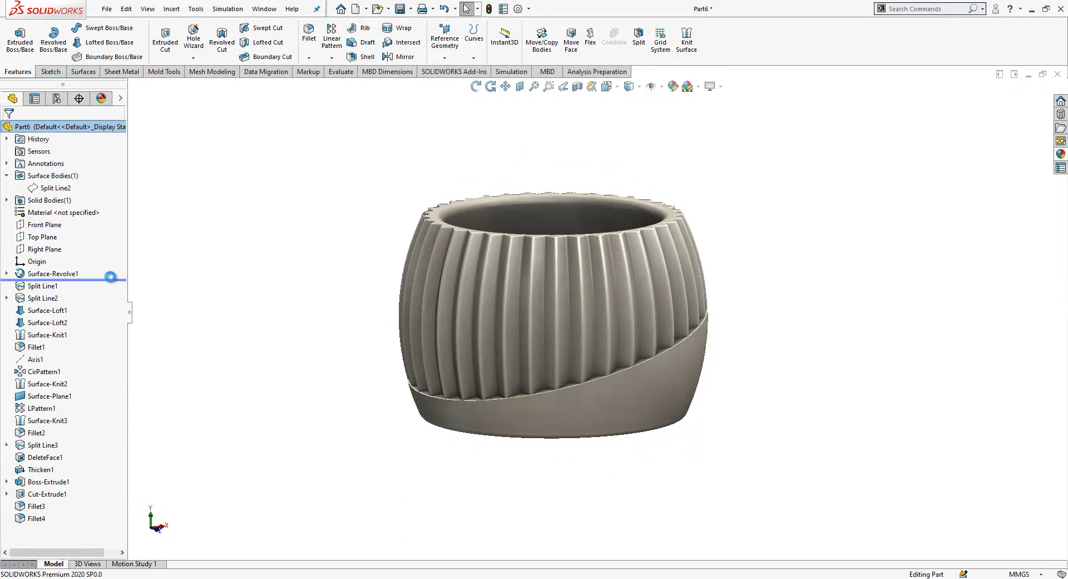
pyautogui.moveTo(110, 277); pyautogui.dragTo(111, 277)
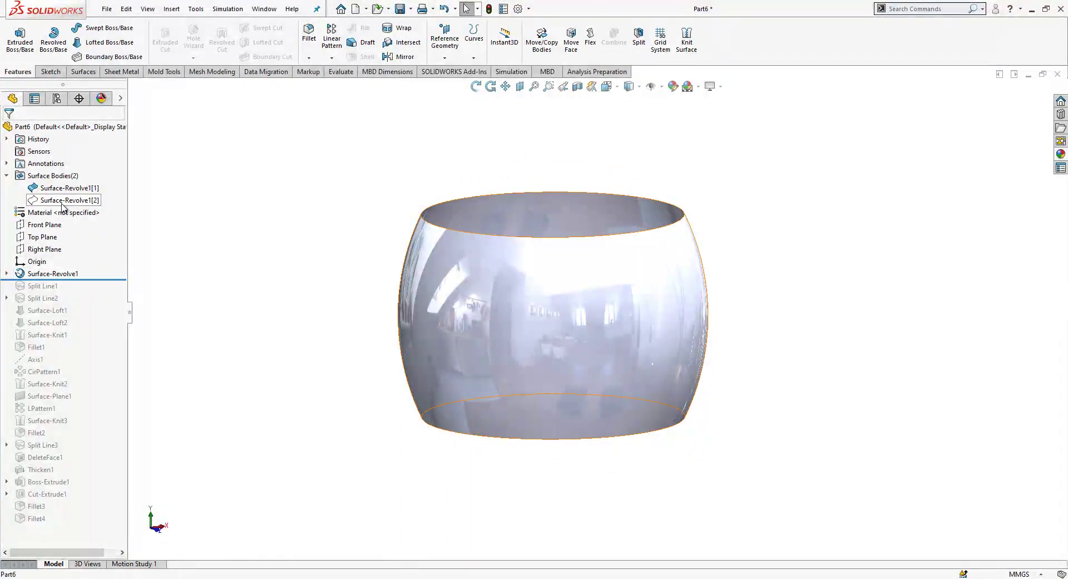
pyautogui.click(63, 208)
pyautogui.click(68, 184)
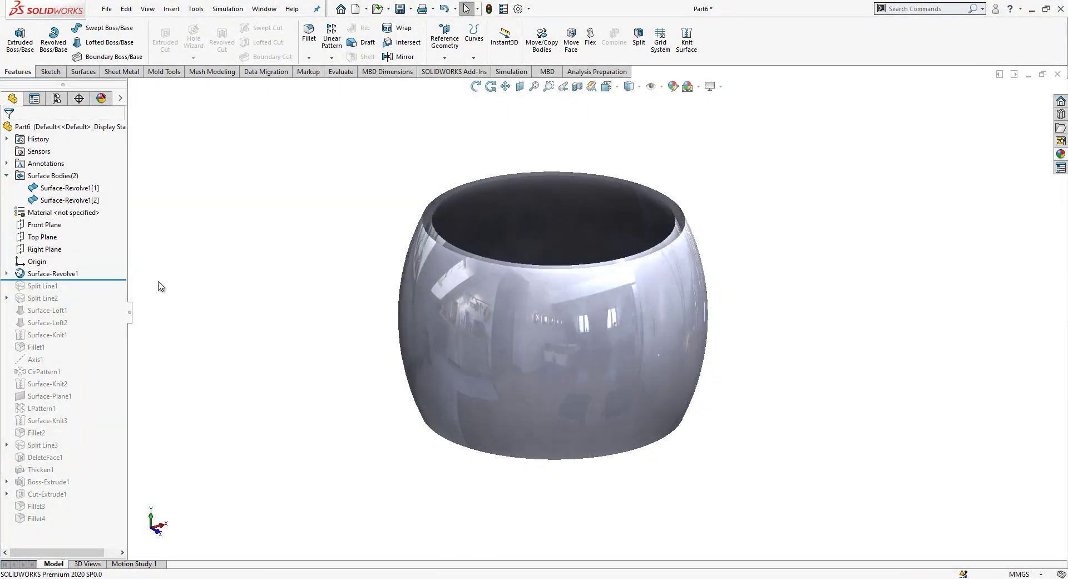
# - Roll the history forward past Split Line1, display the model shaded with edges, and examine the split edge on the outer surface
pyautogui.moveTo(117, 280); pyautogui.dragTo(108, 294)
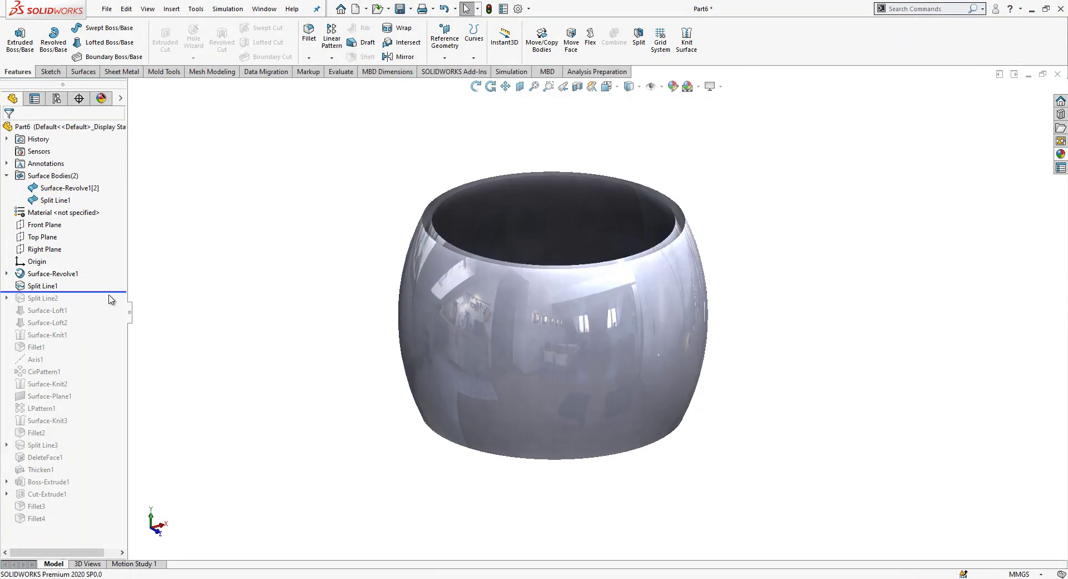
pyautogui.click(631, 88)
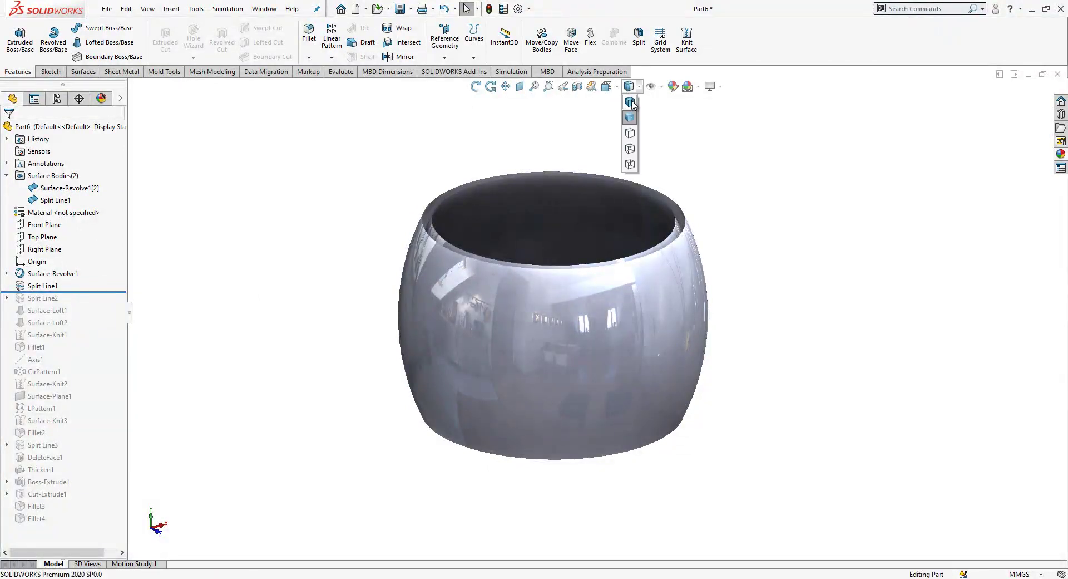
pyautogui.click(632, 101)
pyautogui.moveTo(521, 182); pyautogui.dragTo(470, 287, button='middle')
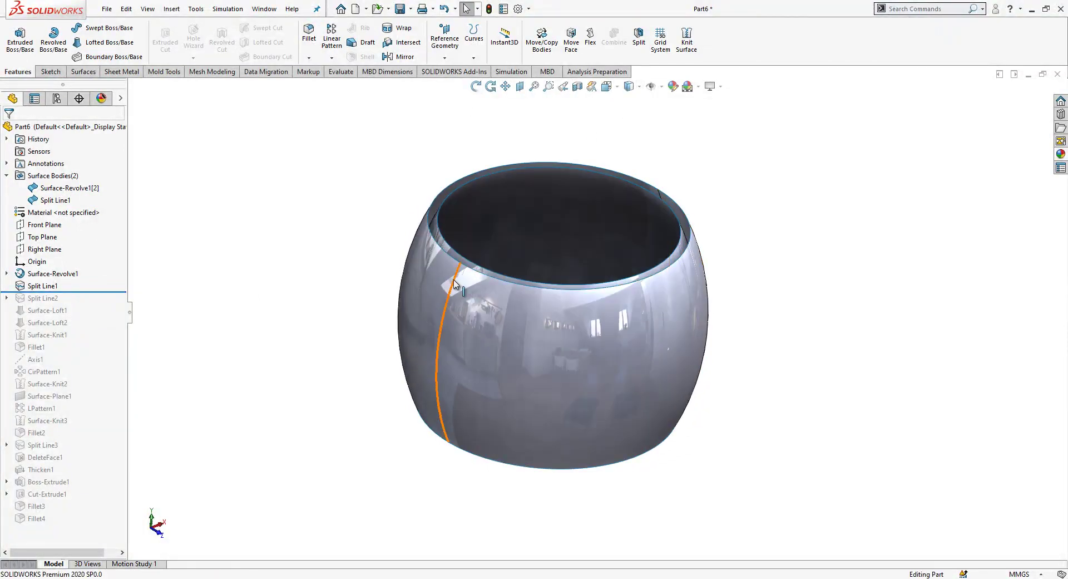
pyautogui.click(454, 290)
pyautogui.click(336, 267)
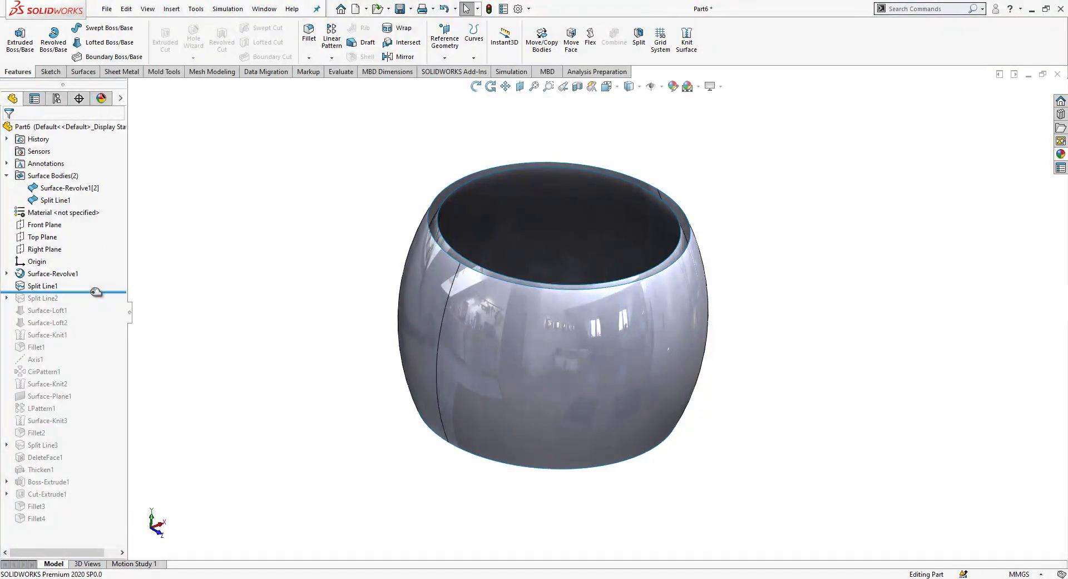
# - Roll the feature history forward past Surface-Knit1 and hide the Split Line1 and Split Line2 surface bodies to isolate the rib
pyautogui.moveTo(96, 292); pyautogui.dragTo(92, 369)
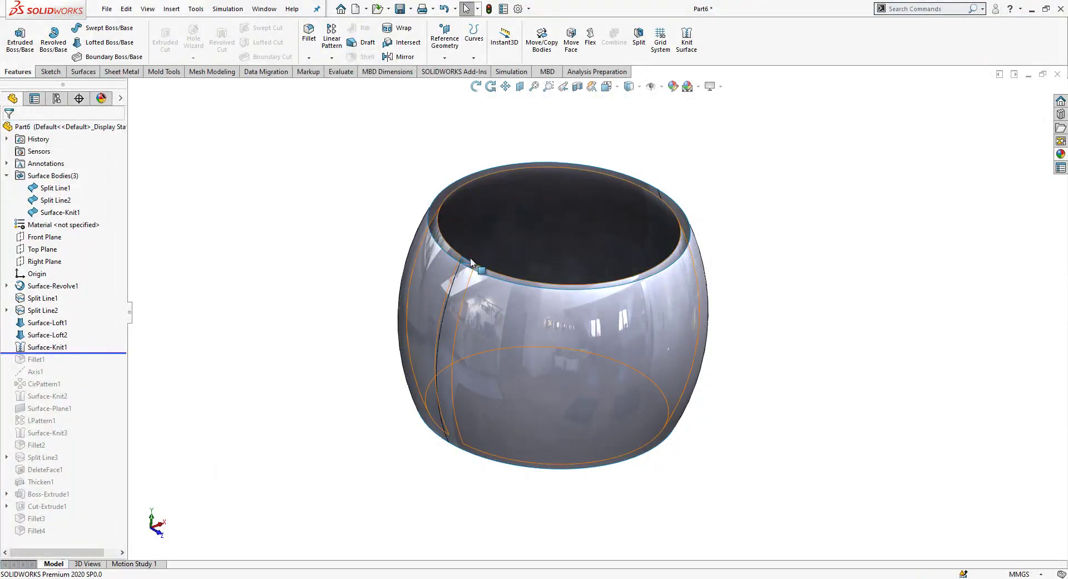
pyautogui.click(504, 281)
pyautogui.click(533, 266)
pyautogui.click(533, 266)
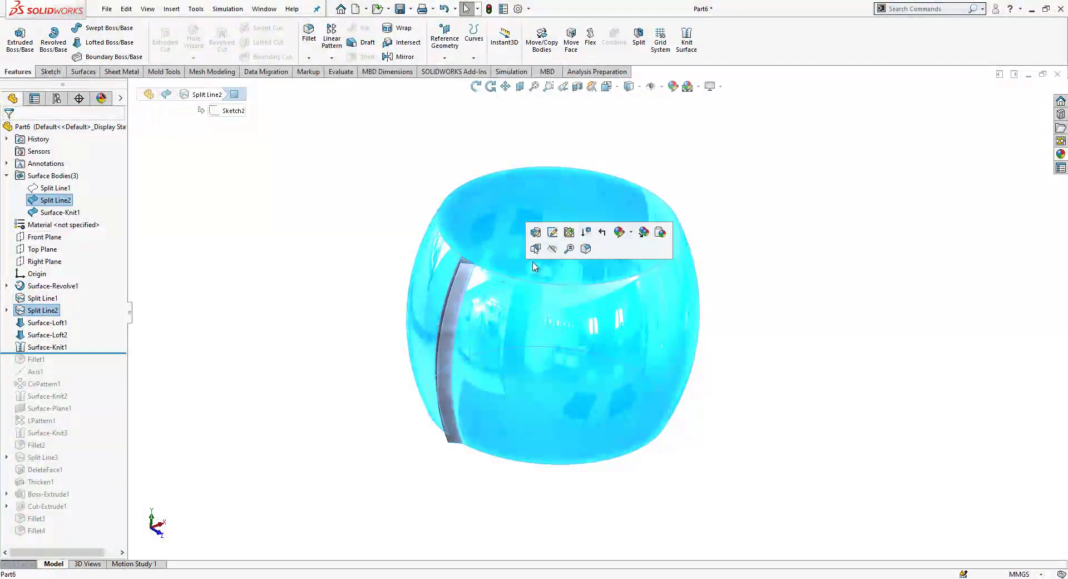
pyautogui.click(558, 252)
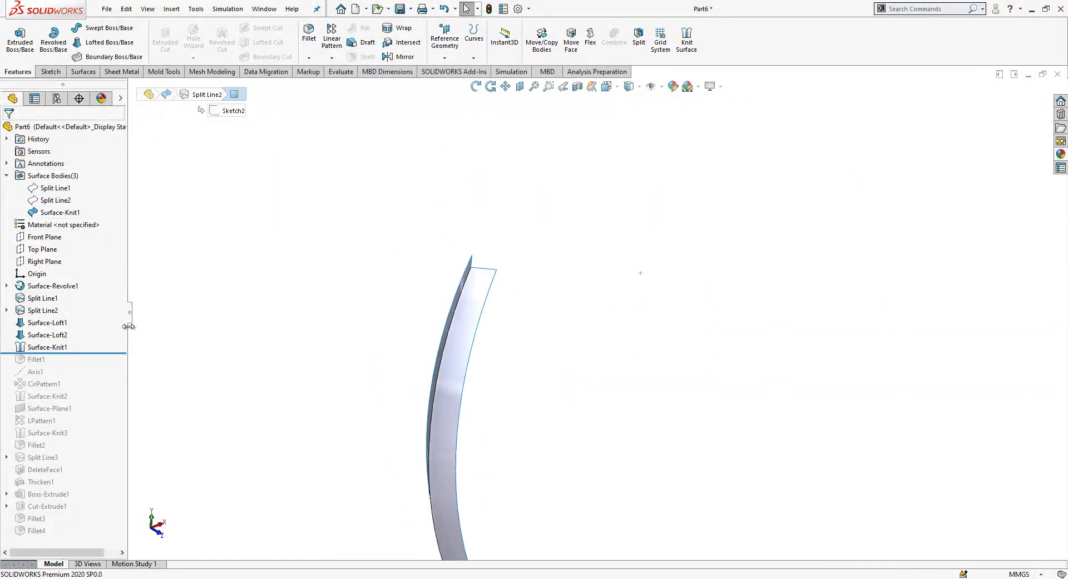
# - Roll the history forward past CirPattern1, collapse the surface bodies list, and continue past Surface-Knit2 to review the ribbed wall
pyautogui.moveTo(116, 352); pyautogui.dragTo(114, 379)
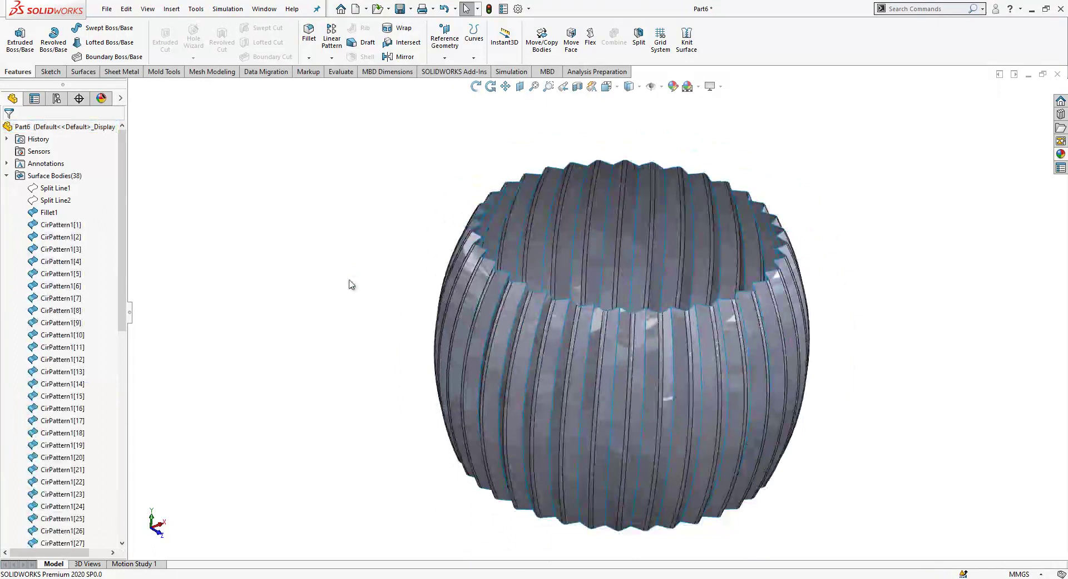
pyautogui.click(7, 176)
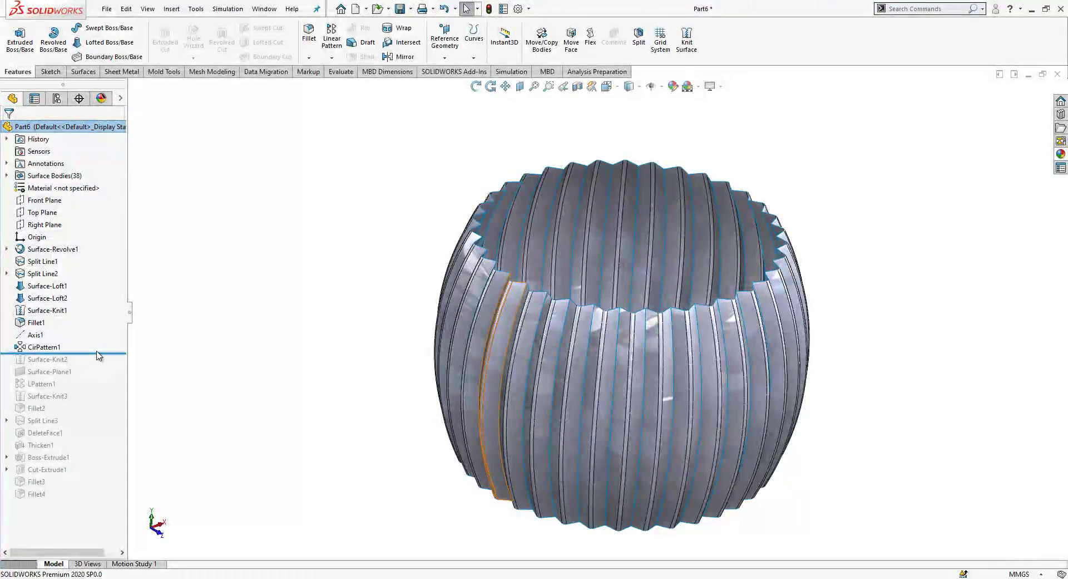
pyautogui.moveTo(109, 354); pyautogui.dragTo(101, 368)
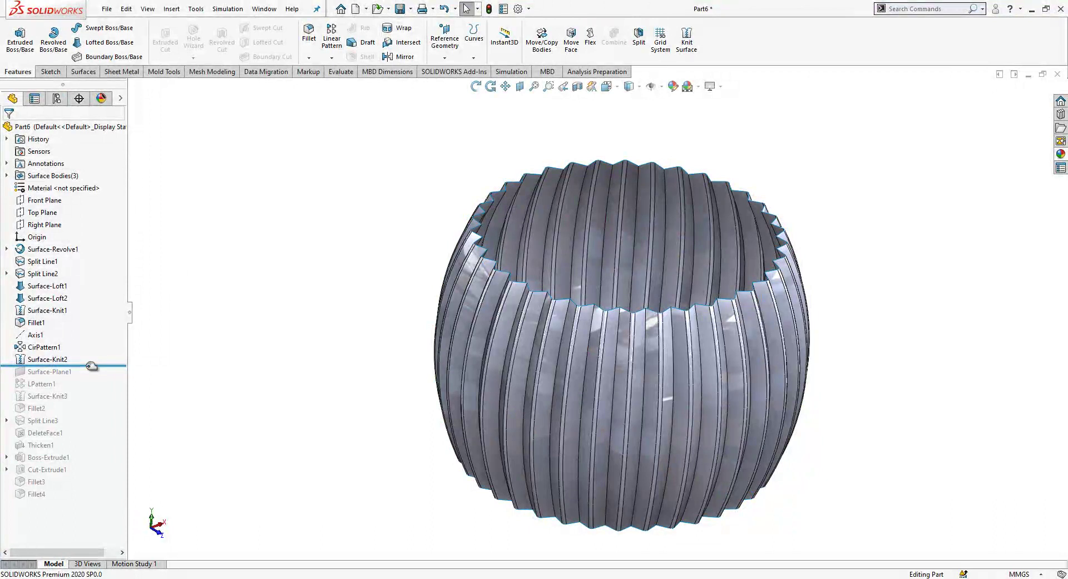
# - Roll the history forward one feature at a time past Surface-Plane1, LPattern1 and Surface-Knit3 to review how the ribbed body is closed
pyautogui.moveTo(90, 365); pyautogui.dragTo(87, 378)
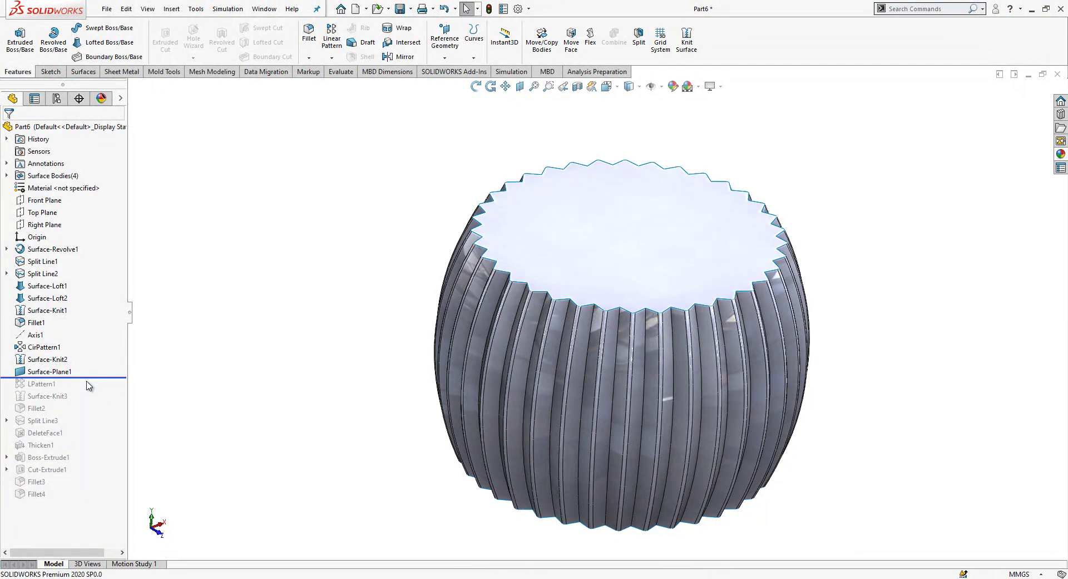
pyautogui.moveTo(95, 378); pyautogui.dragTo(92, 391)
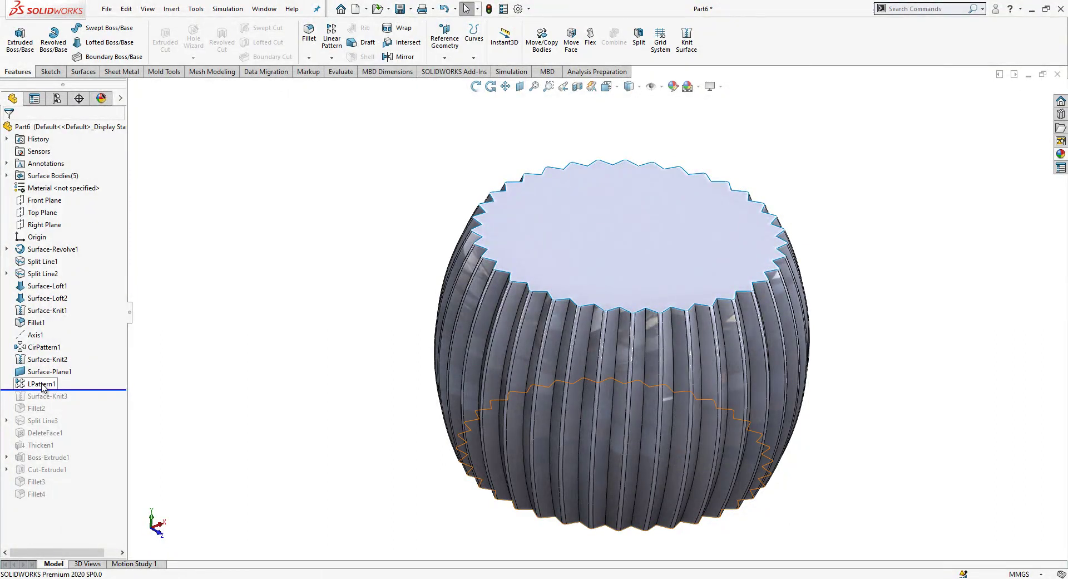
pyautogui.click(87, 388)
pyautogui.moveTo(95, 390); pyautogui.dragTo(95, 402)
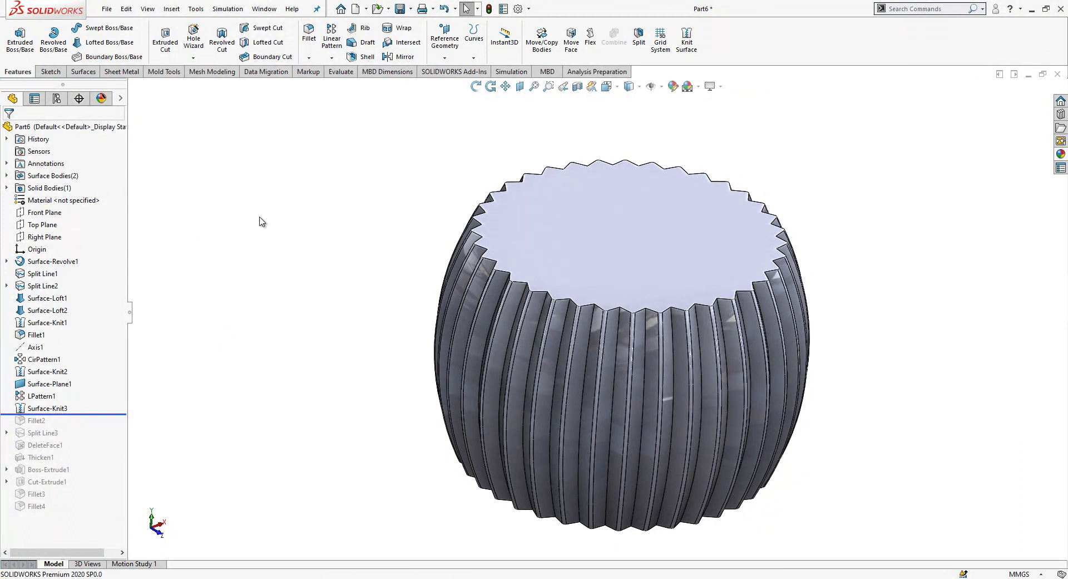
# - Roll the history forward past Split Line3 and show its hidden surface body to display the slanted split curve
pyautogui.moveTo(629, 426); pyautogui.dragTo(598, 354, button='middle')
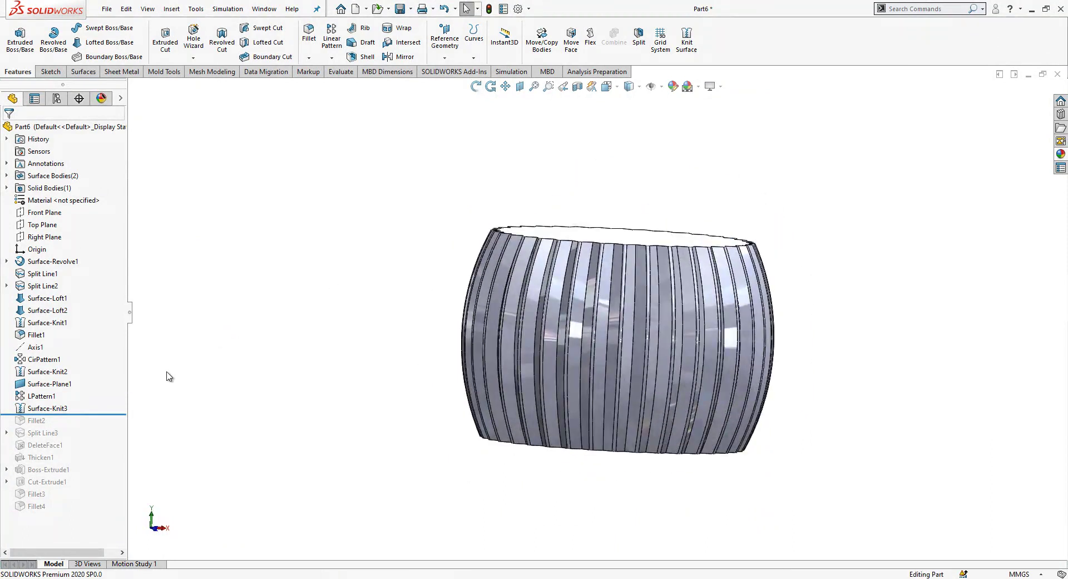
pyautogui.click(121, 415)
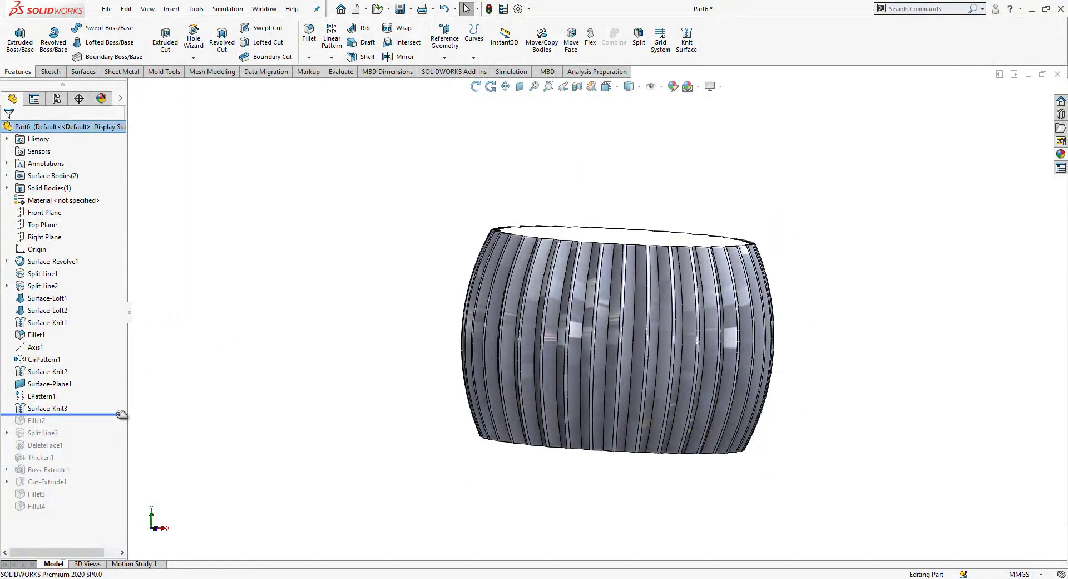
pyautogui.moveTo(121, 414); pyautogui.dragTo(101, 440)
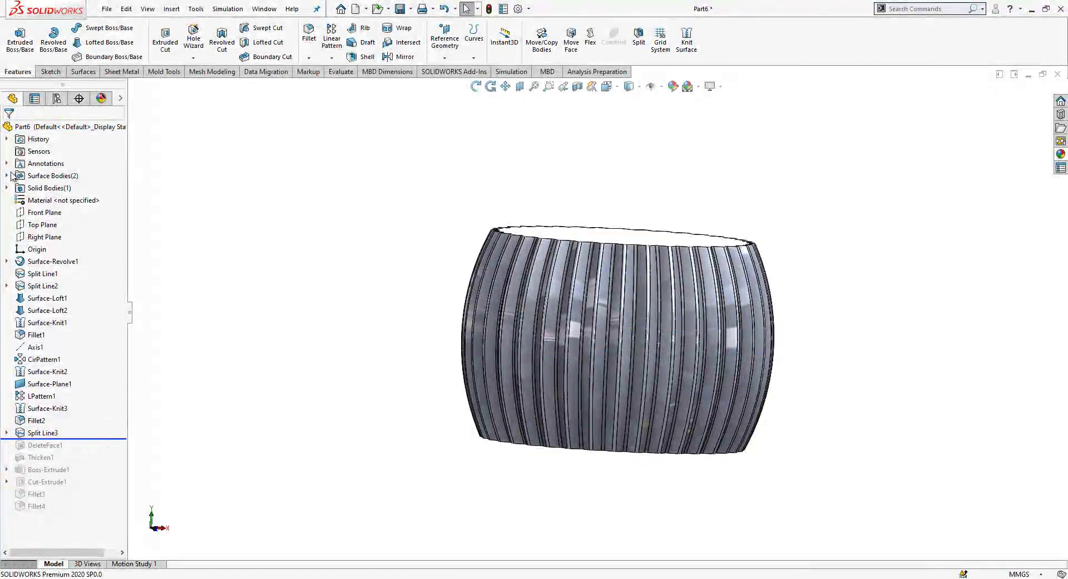
pyautogui.click(7, 176)
pyautogui.click(46, 199)
pyautogui.click(60, 179)
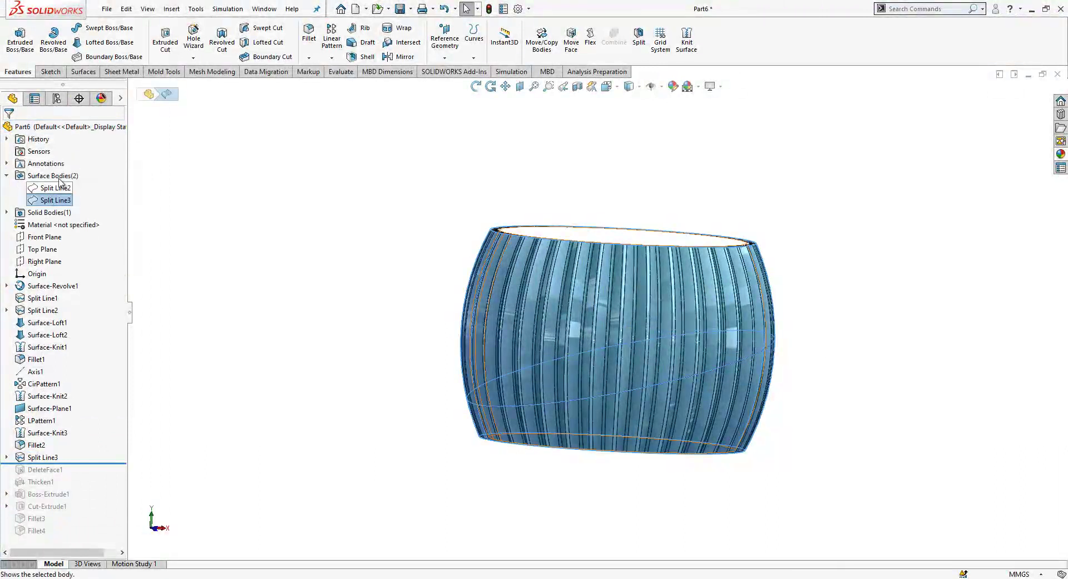
pyautogui.click(780, 383)
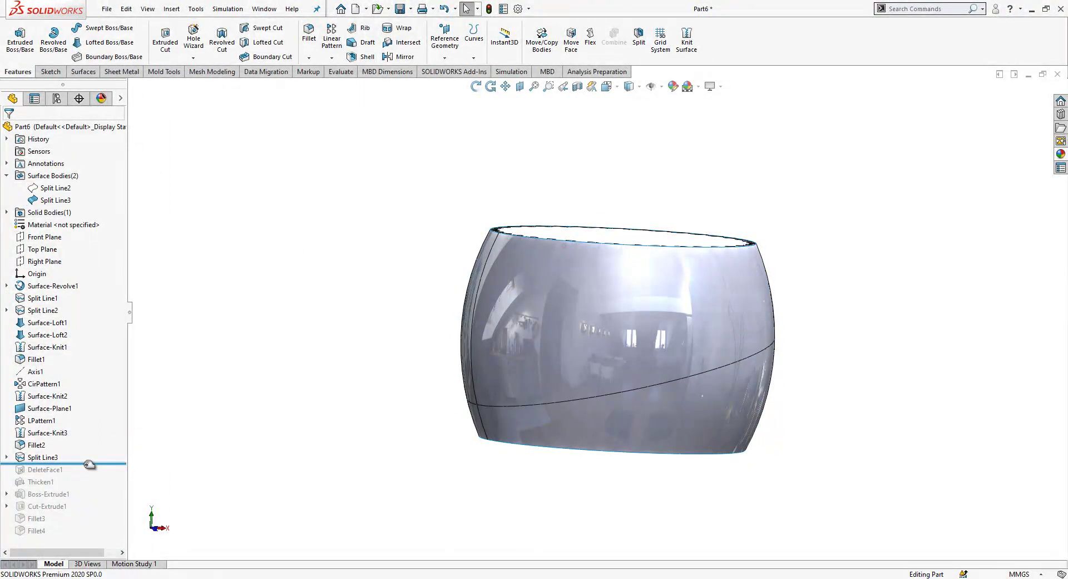
# - Roll the history forward past Cut-Extrude1 and on to the end after Fillet4, and examine the finished pot's ribs, rim and lower band
pyautogui.moveTo(89, 464); pyautogui.dragTo(86, 488)
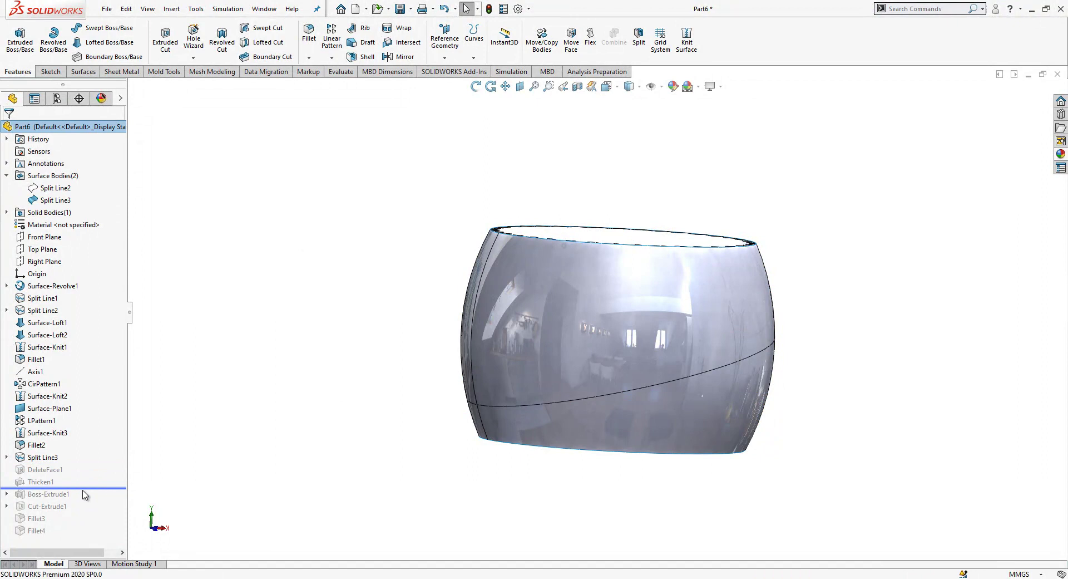
pyautogui.moveTo(88, 475); pyautogui.dragTo(83, 498)
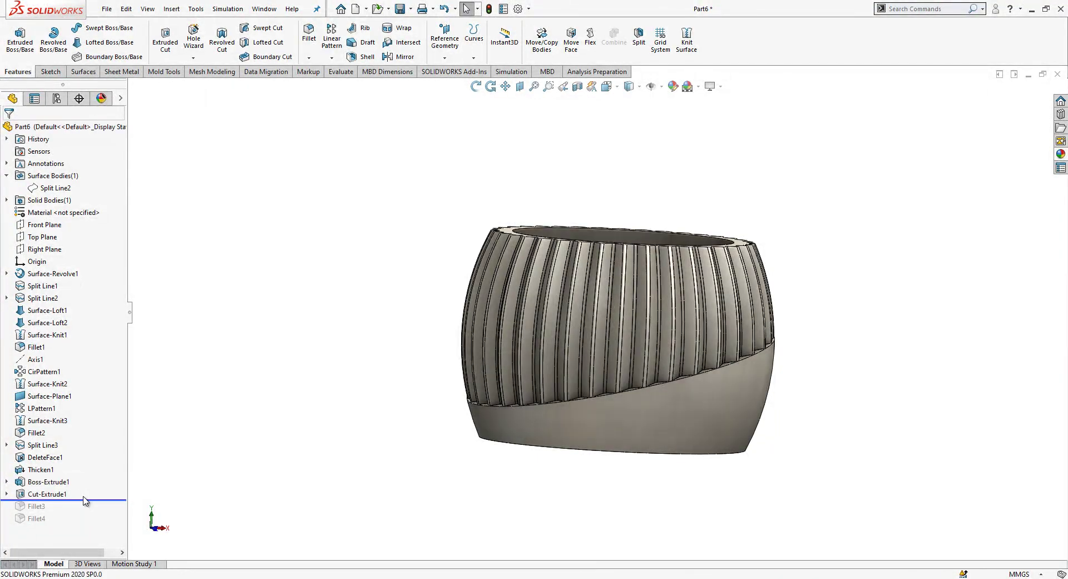
pyautogui.moveTo(85, 500); pyautogui.dragTo(84, 523)
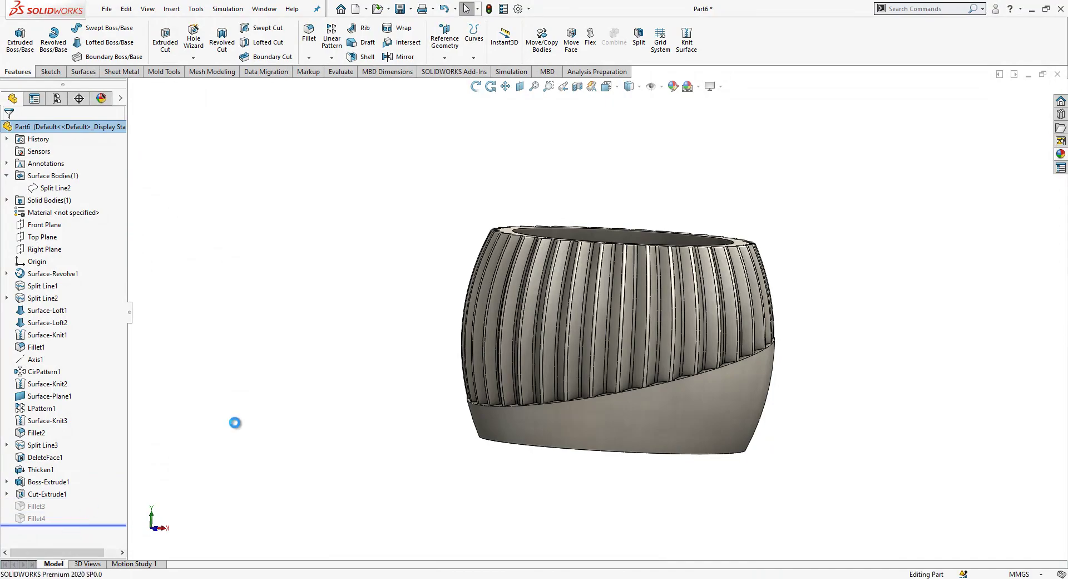
pyautogui.moveTo(584, 253); pyautogui.dragTo(573, 331, button='middle')
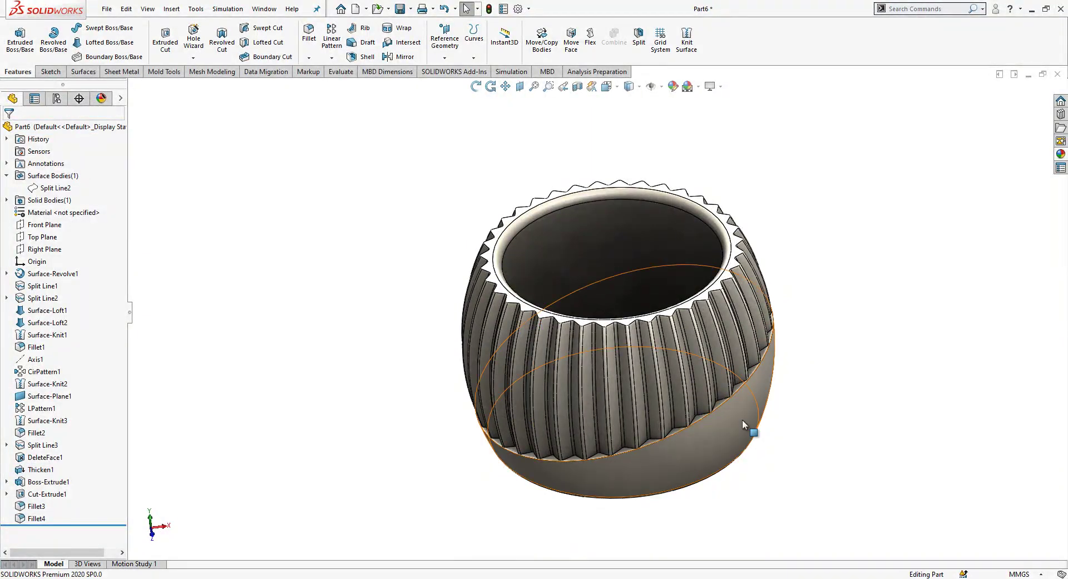
pyautogui.moveTo(742, 423); pyautogui.dragTo(696, 312, button='middle')
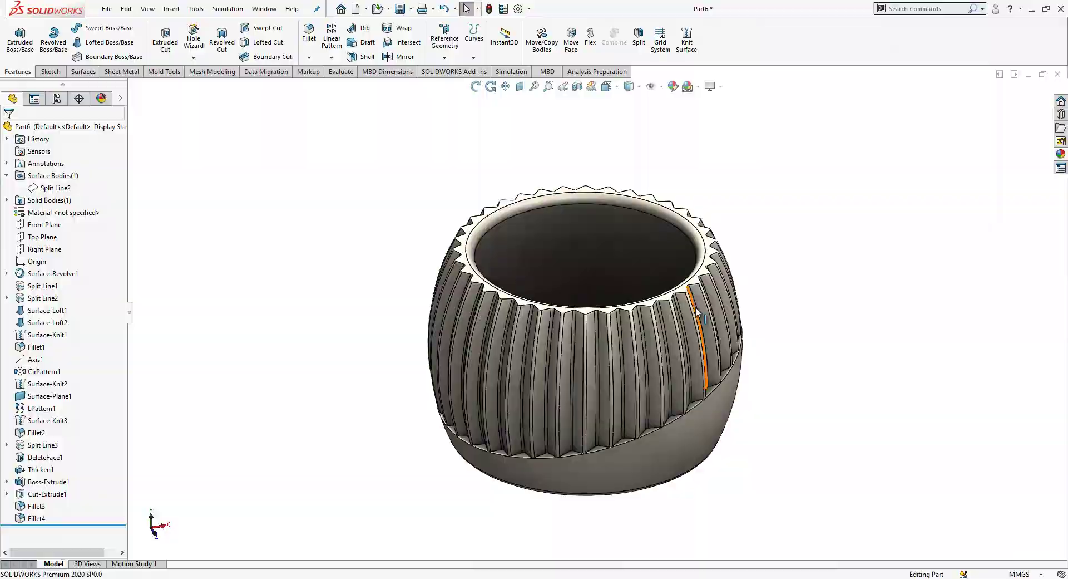
pyautogui.scroll(-2, 697, 311)
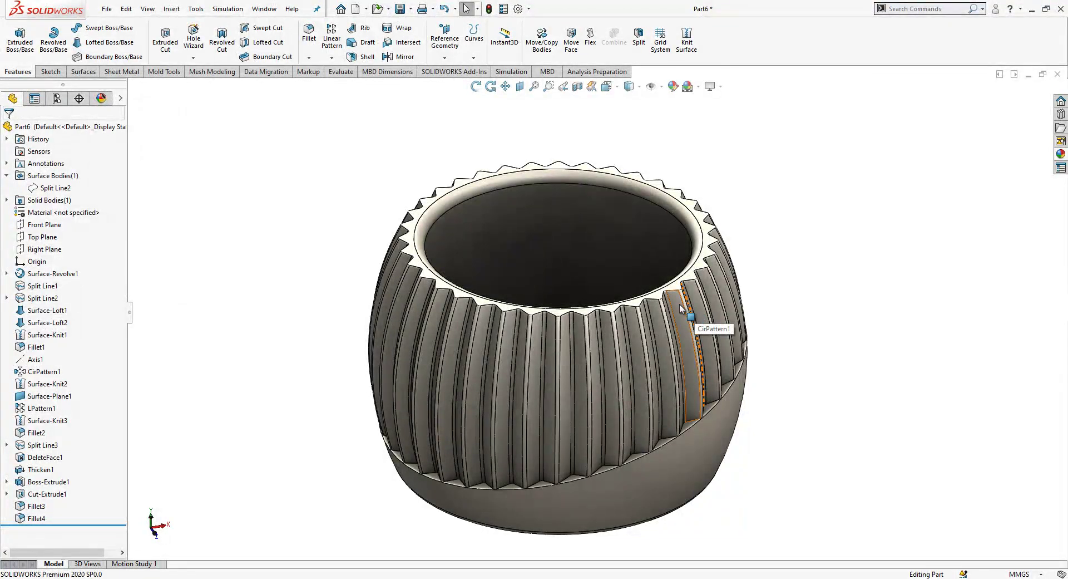
pyautogui.scroll(-2, 680, 307)
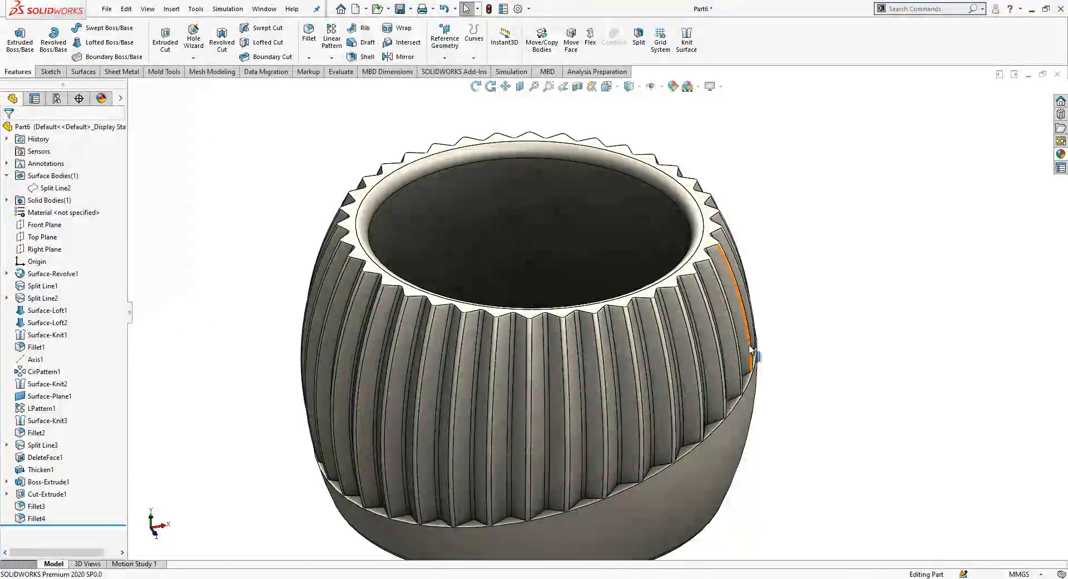
pyautogui.scroll(2, 783, 409)
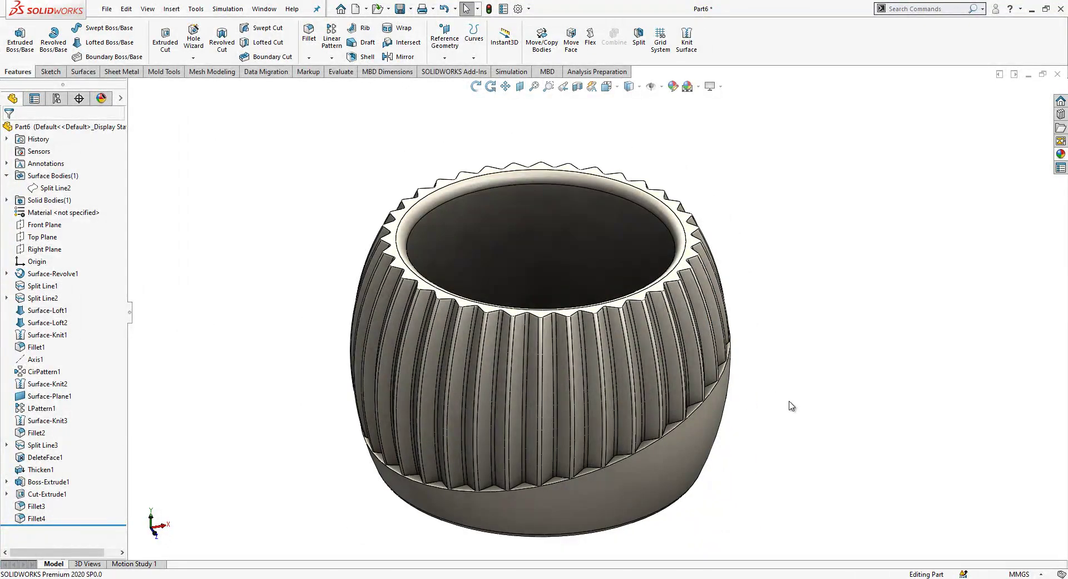